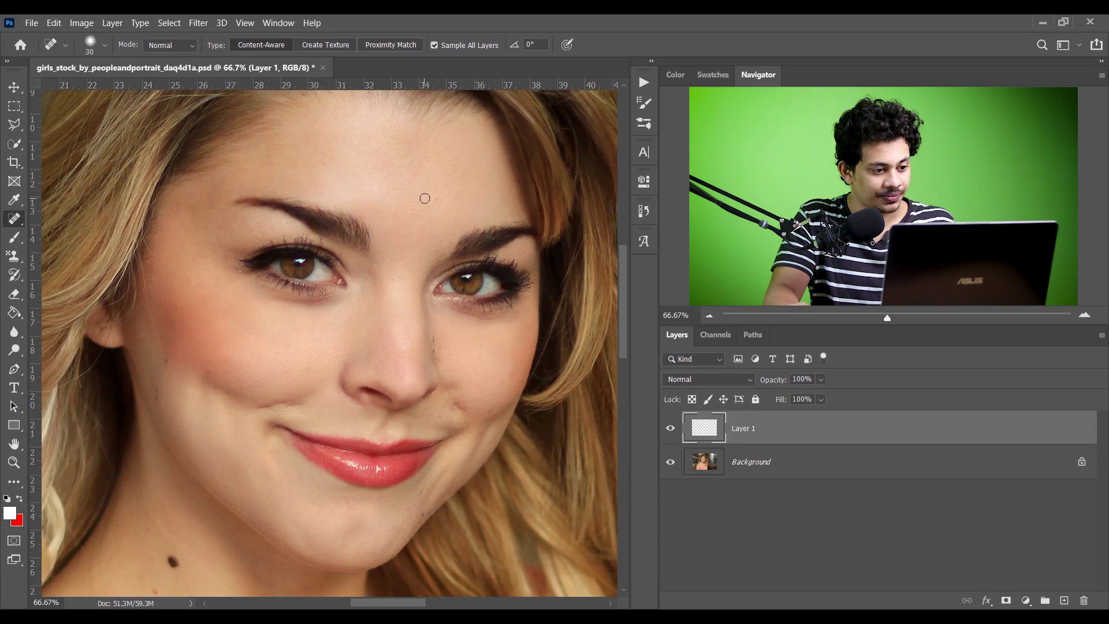
Remove the small blemishes on the forehead and cheeks with the Spot Healing Brush on Layer 1.
{"action": "mouse_move", "coordinate": [456, 173]}
{"action": "left_mouse_down"}
{"action": "mouse_move", "coordinate": [473, 158]}
{"action": "mouse_move", "coordinate": [453, 169]}
{"action": "left_mouse_up"}
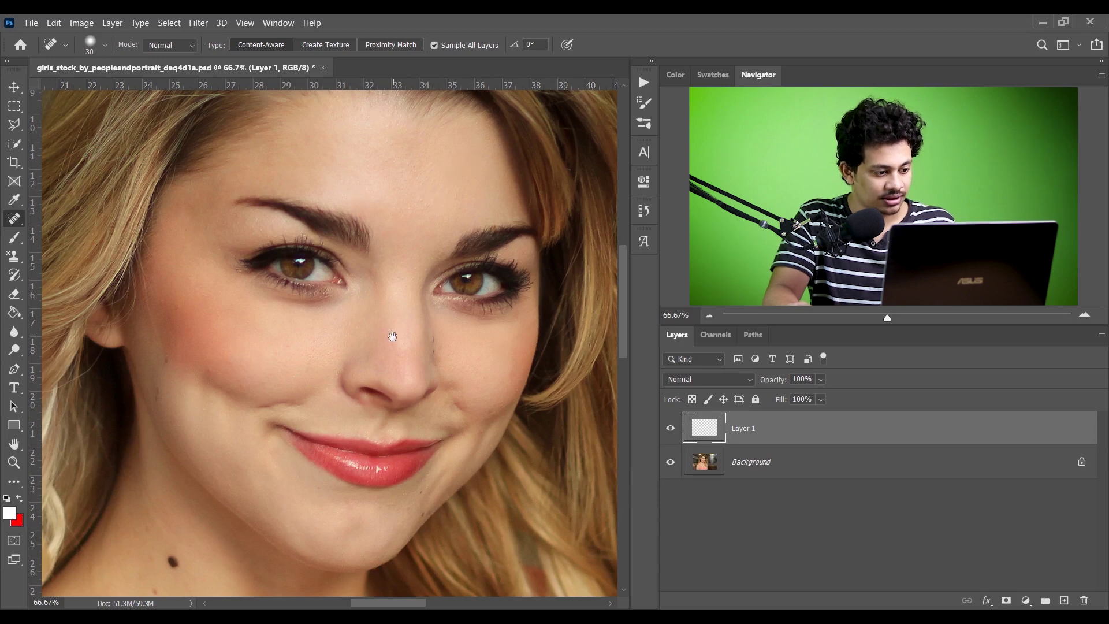
{"action": "left_click_drag", "start_coordinate": [391, 329], "coordinate": [408, 260]}
{"action": "left_click", "coordinate": [312, 270]}
{"action": "left_click_drag", "start_coordinate": [277, 317], "coordinate": [299, 270]}
{"action": "left_click_drag", "start_coordinate": [198, 265], "coordinate": [199, 273]}
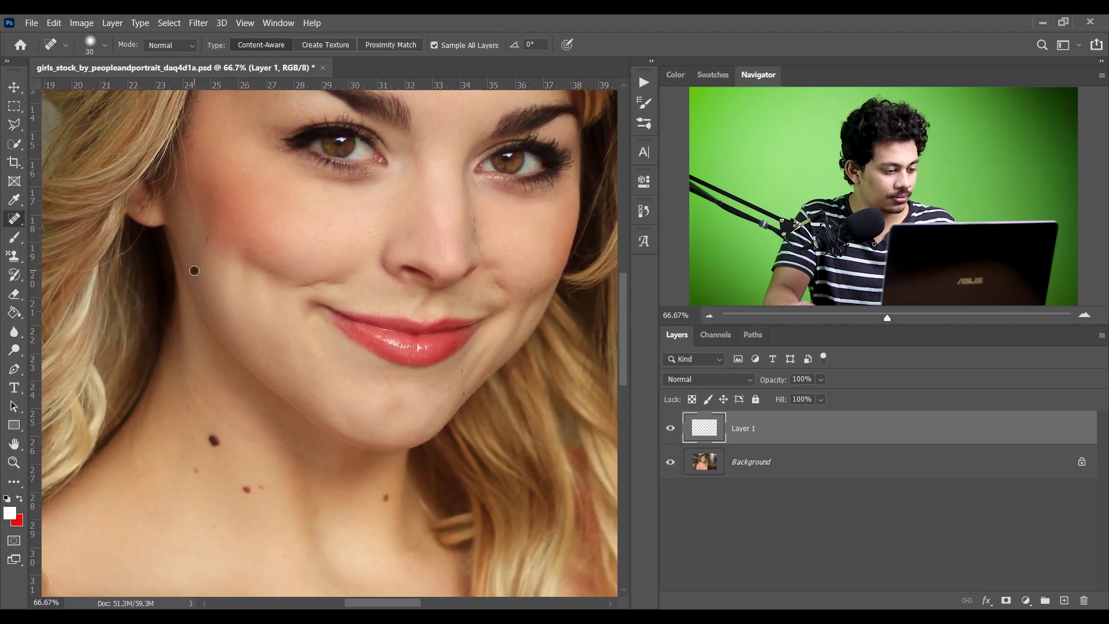
Heal the small spots and marks across the lower neck, chest and shoulder on Layer 1.
{"action": "mouse_move", "coordinate": [366, 397]}
{"action": "left_mouse_down"}
{"action": "mouse_move", "coordinate": [392, 309]}
{"action": "mouse_move", "coordinate": [536, 198]}
{"action": "mouse_move", "coordinate": [488, 187]}
{"action": "left_mouse_up"}
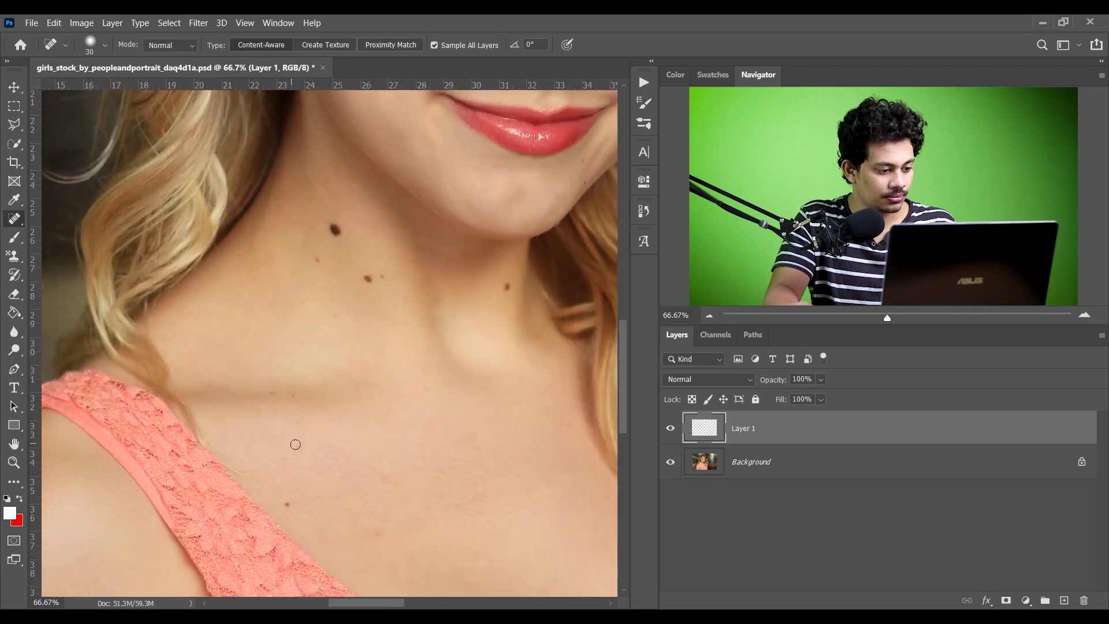
{"action": "left_click_drag", "start_coordinate": [382, 531], "coordinate": [381, 534]}
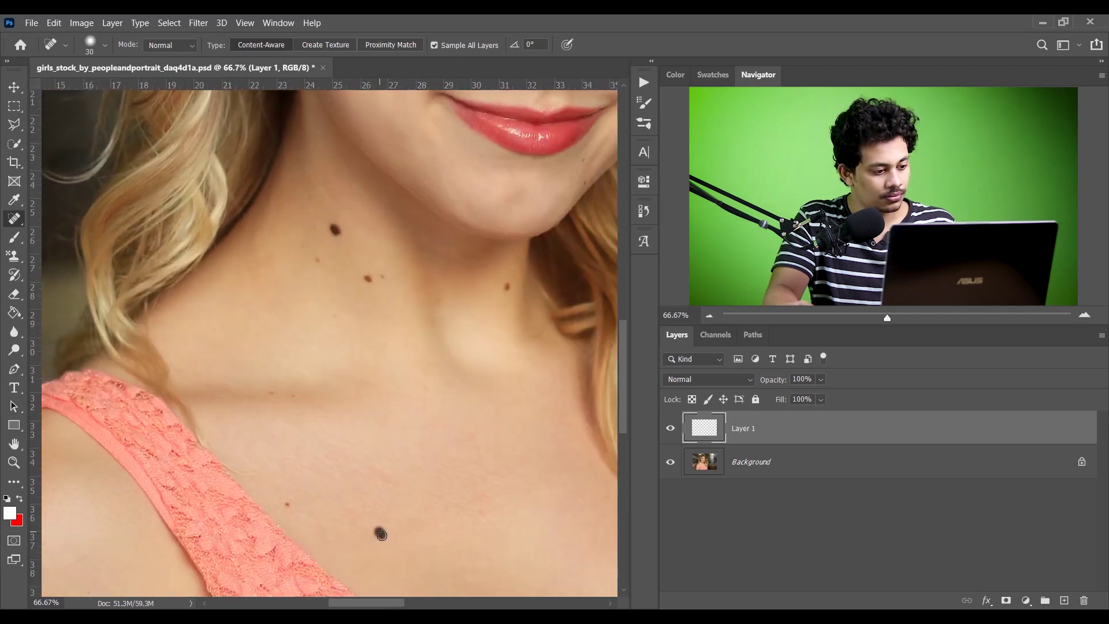
{"action": "left_click_drag", "start_coordinate": [266, 389], "coordinate": [271, 393]}
{"action": "left_click", "coordinate": [291, 396]}
{"action": "left_click", "coordinate": [359, 391]}
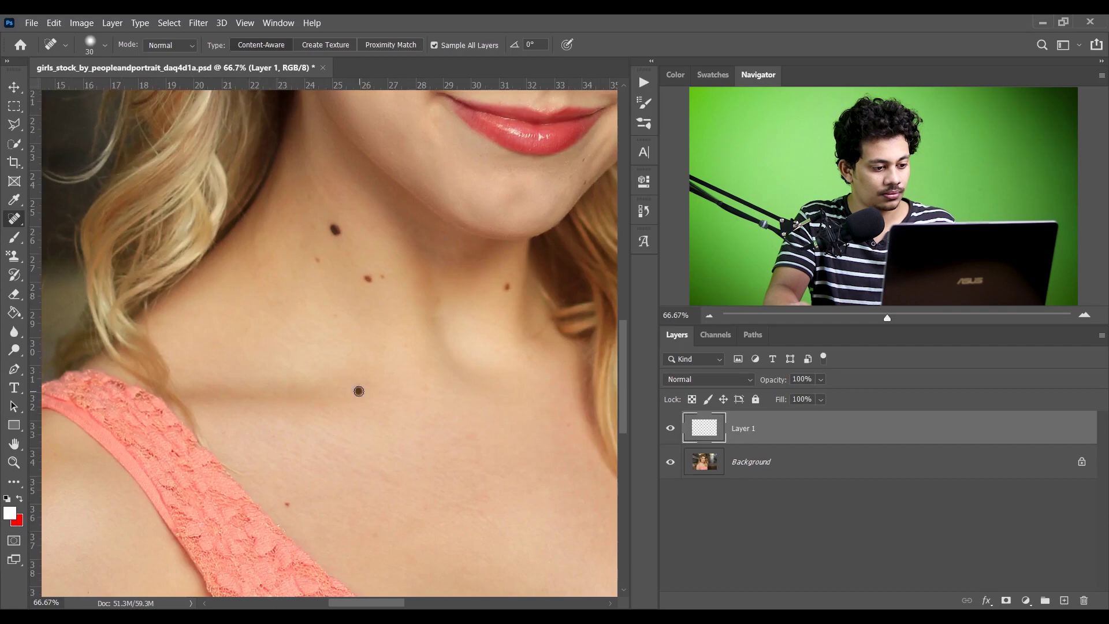
{"action": "mouse_move", "coordinate": [308, 459]}
{"action": "left_mouse_down"}
{"action": "mouse_move", "coordinate": [396, 326]}
{"action": "mouse_move", "coordinate": [364, 272]}
{"action": "left_mouse_up"}
{"action": "mouse_move", "coordinate": [132, 421]}
{"action": "left_mouse_down"}
{"action": "mouse_move", "coordinate": [242, 344]}
{"action": "mouse_move", "coordinate": [295, 363]}
{"action": "left_mouse_up"}
{"action": "left_click", "coordinate": [234, 335]}
{"action": "left_click_drag", "start_coordinate": [233, 334], "coordinate": [239, 330]}
Inspect the retouched face and compare it with the original by hiding and reshowing Layer 1.
{"action": "mouse_move", "coordinate": [528, 260]}
{"action": "left_mouse_down"}
{"action": "mouse_move", "coordinate": [141, 396]}
{"action": "mouse_move", "coordinate": [3, 421]}
{"action": "left_mouse_up"}
{"action": "mouse_move", "coordinate": [84, 186]}
{"action": "left_mouse_down"}
{"action": "mouse_move", "coordinate": [339, 350]}
{"action": "mouse_move", "coordinate": [262, 481]}
{"action": "left_mouse_up"}
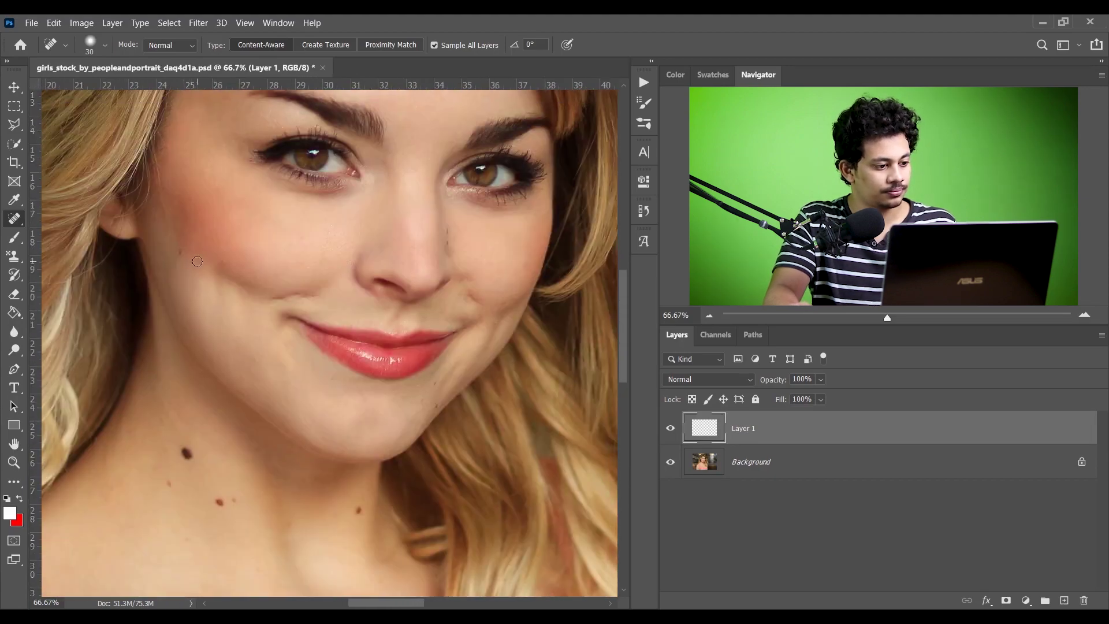
{"action": "left_click_drag", "start_coordinate": [478, 240], "coordinate": [479, 284]}
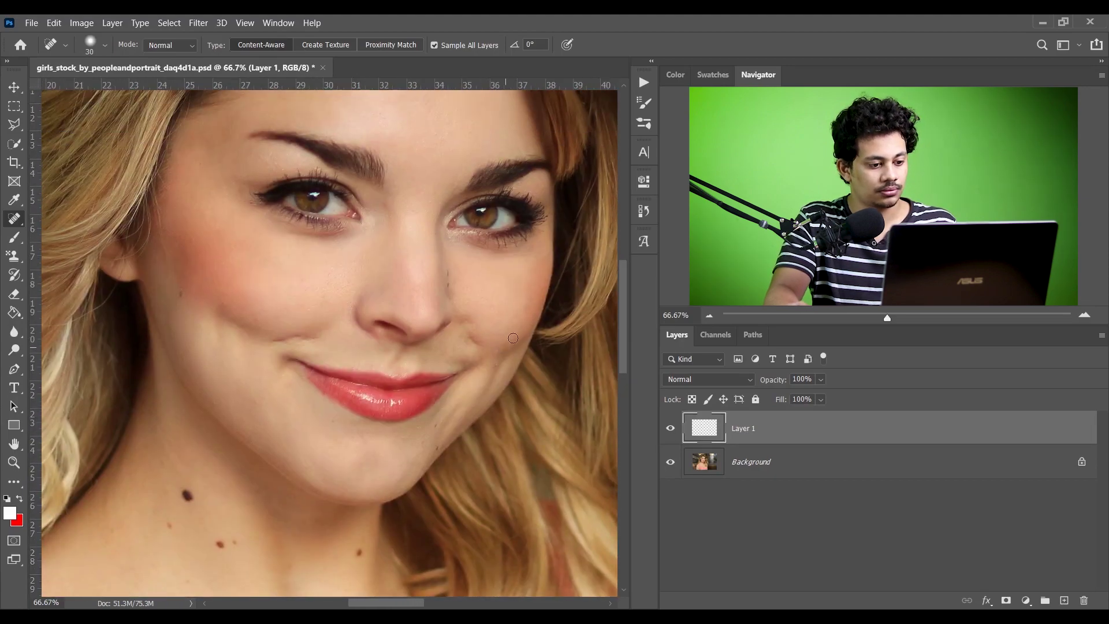
{"action": "left_click_drag", "start_coordinate": [447, 232], "coordinate": [407, 264]}
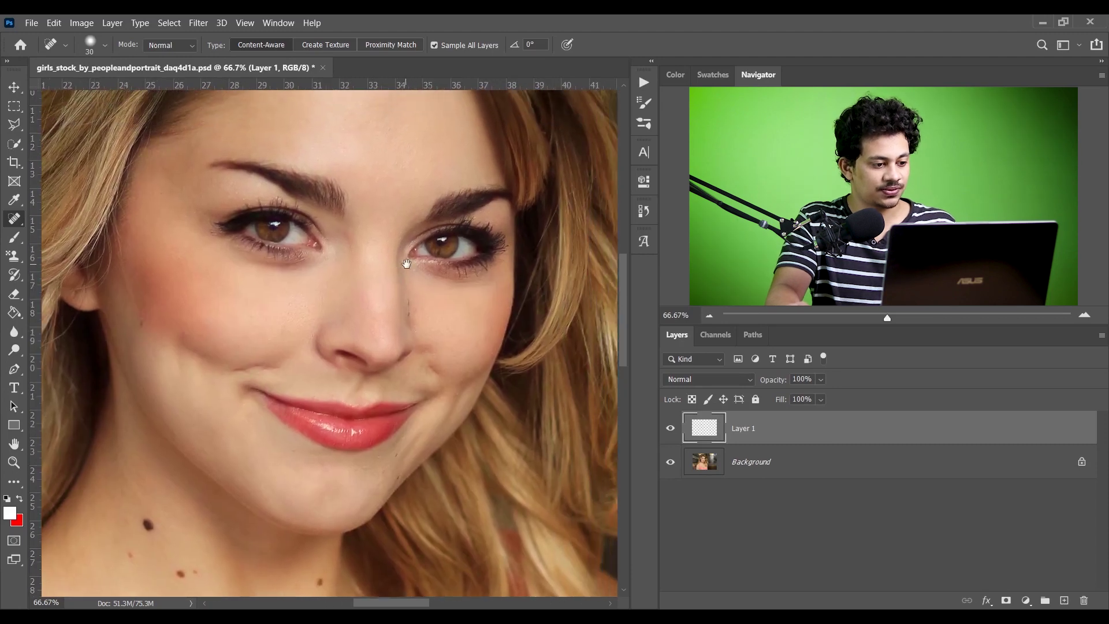
{"action": "left_click", "coordinate": [670, 429]}
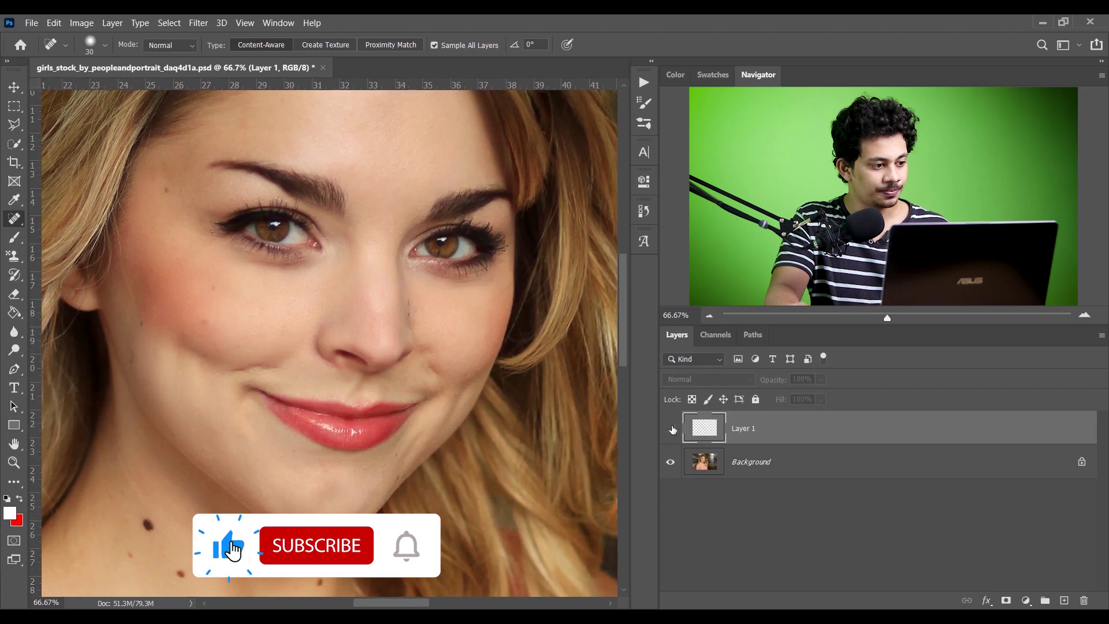
{"action": "left_click", "coordinate": [671, 428]}
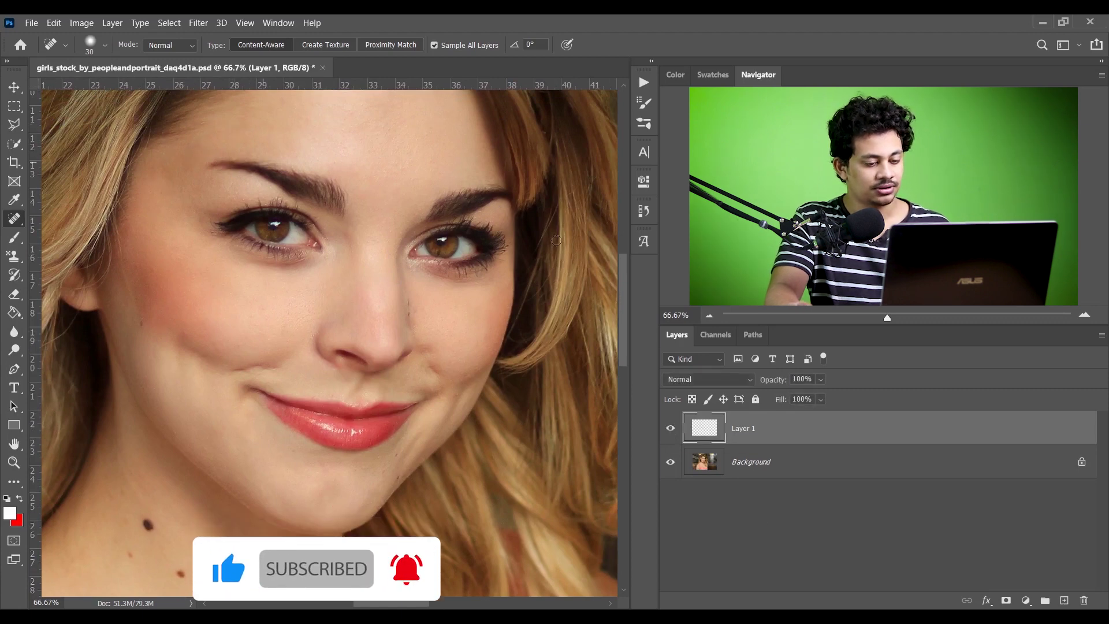
Merge the visible layers into the Background and duplicate the merged layer twice.
{"action": "right_click", "coordinate": [775, 466]}
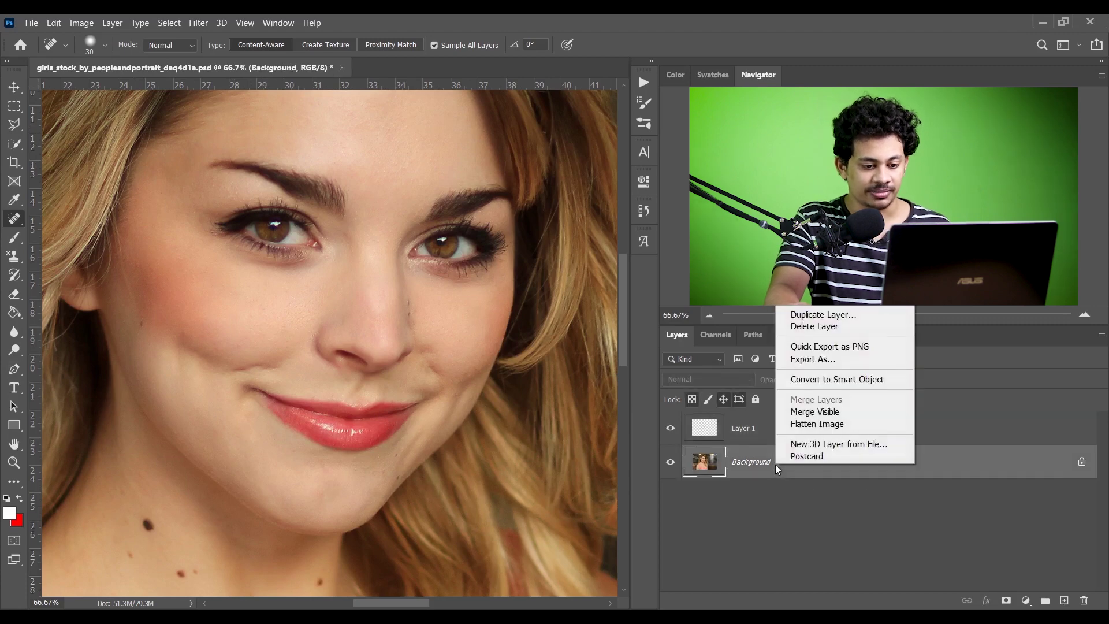
{"action": "left_click", "coordinate": [797, 409]}
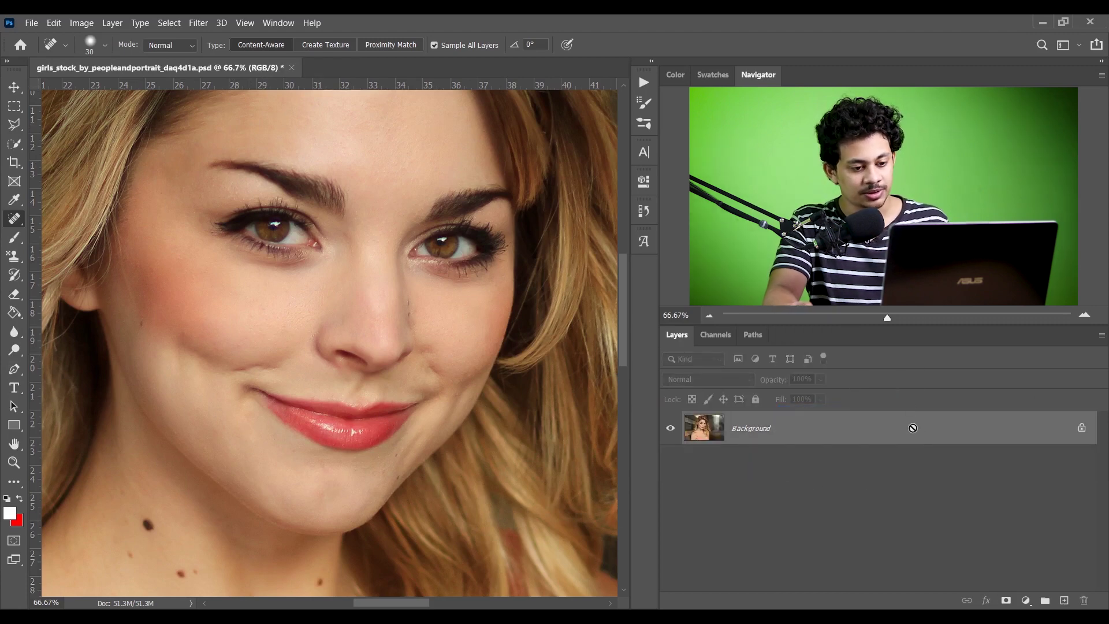
{"action": "key", "text": "ctrl+j"}
{"action": "key", "text": "ctrl+j"}
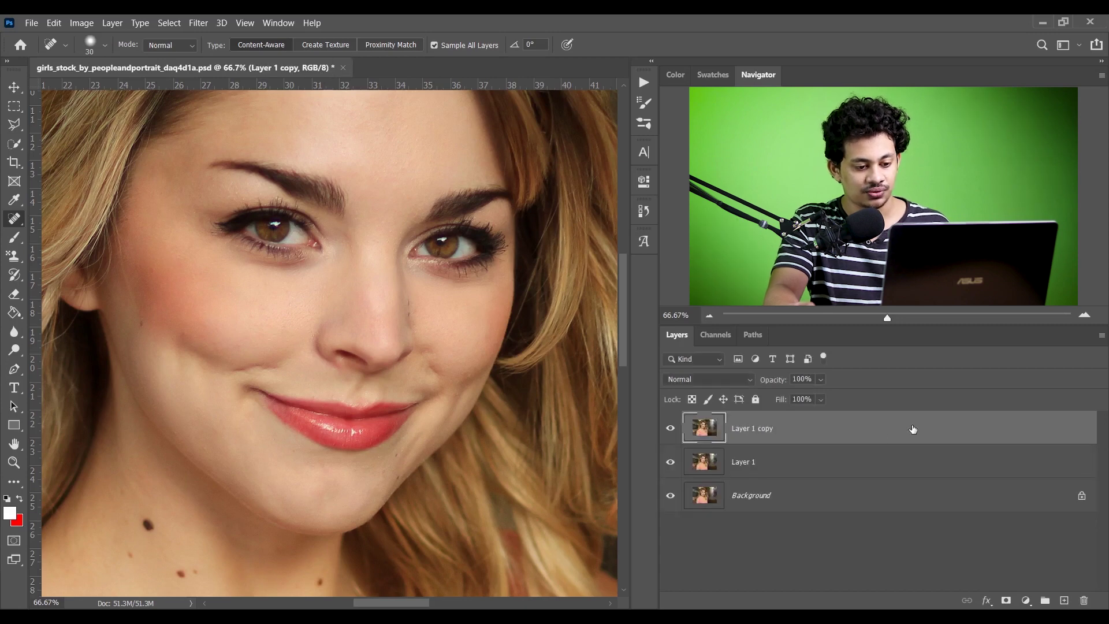
Rename the upper duplicate layer High Frequency and the lower one Low frequency.
{"action": "double_click", "coordinate": [757, 430]}
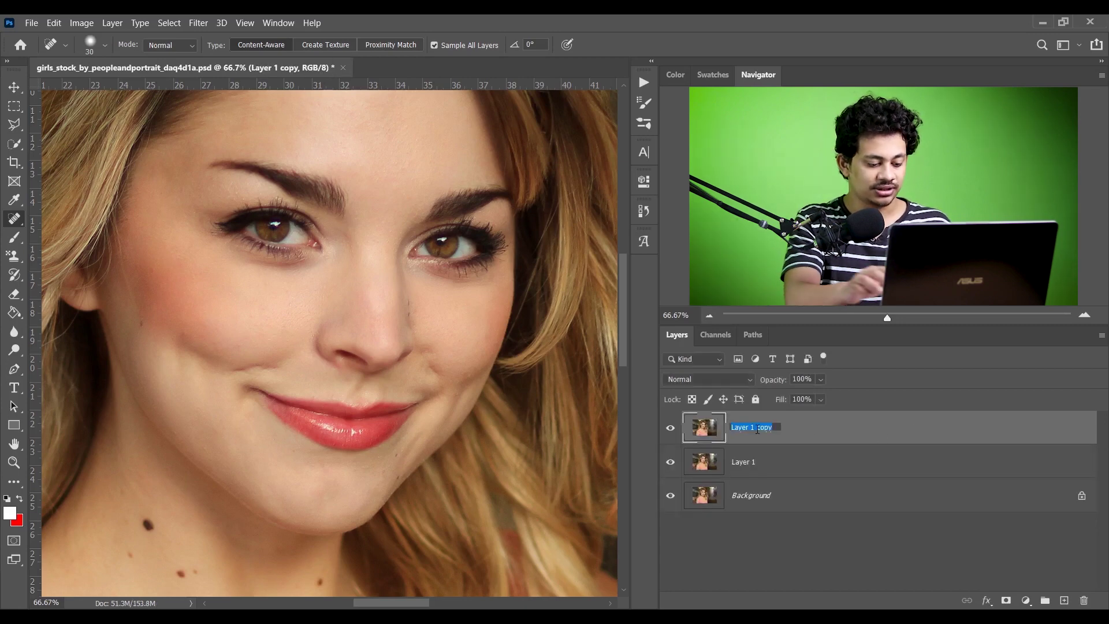
{"action": "type", "text": "High Frequen"}
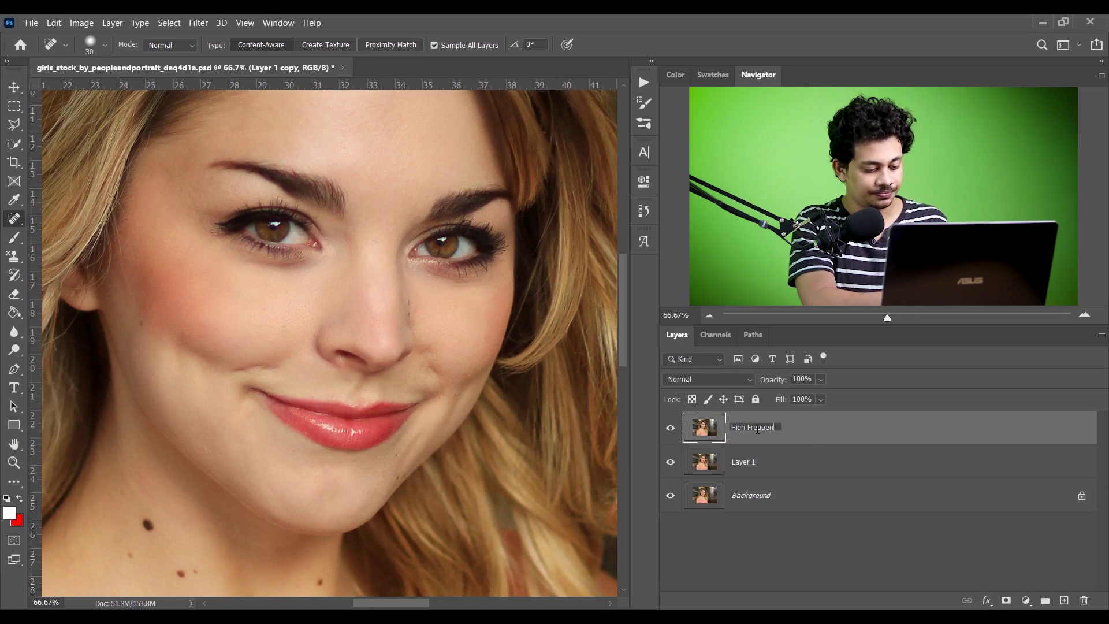
{"action": "key", "text": "Return"}
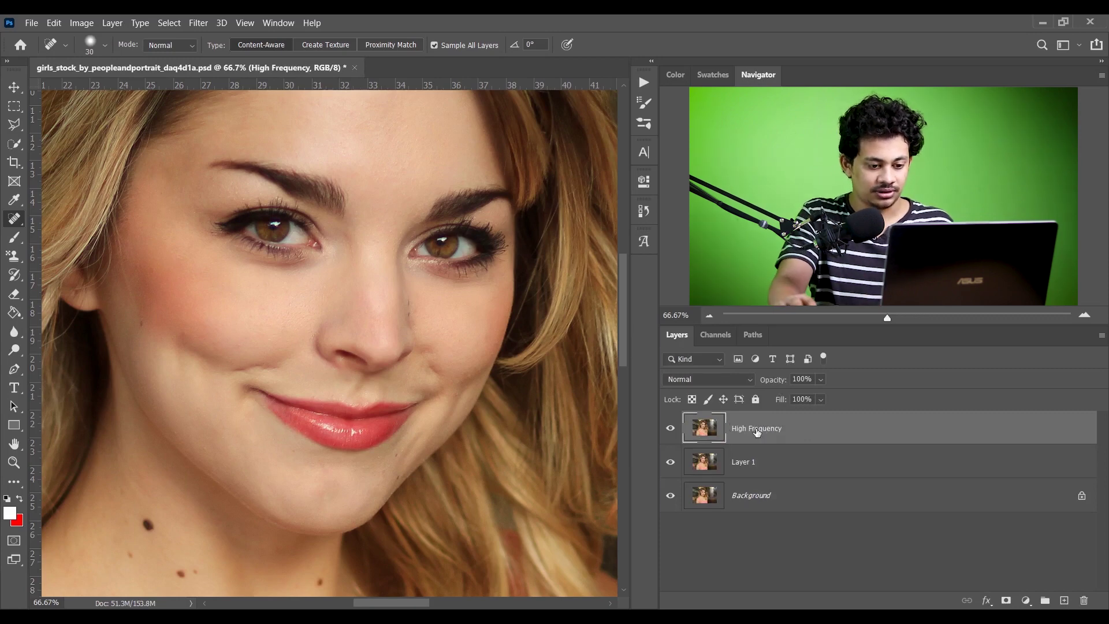
{"action": "double_click", "coordinate": [750, 460]}
{"action": "type", "text": "Low"}
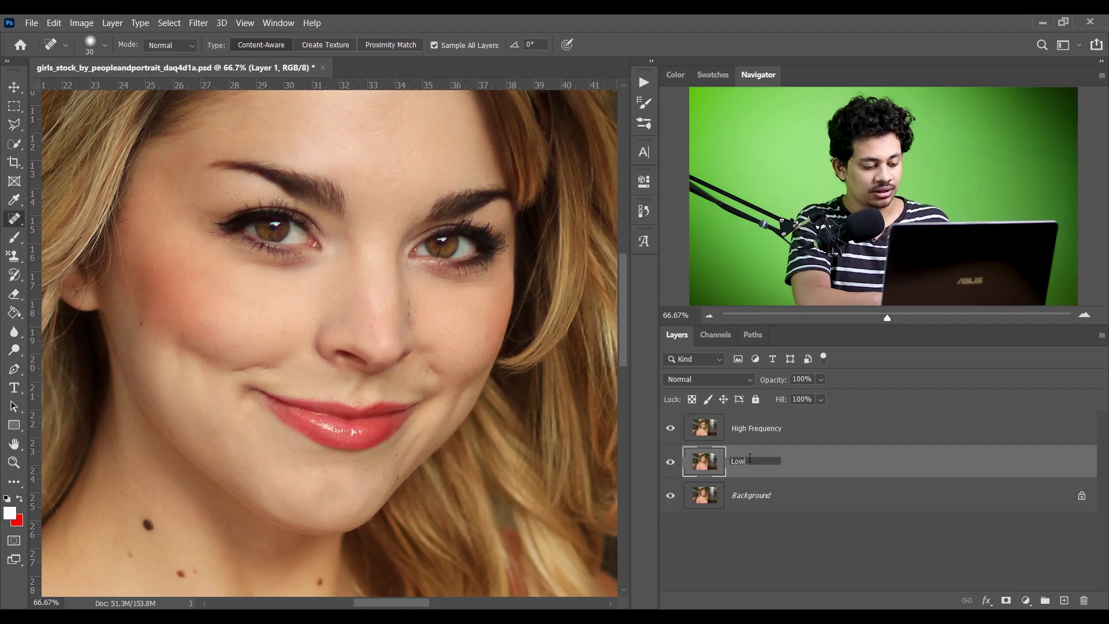
{"action": "type", "text": " frequency"}
{"action": "key", "text": "Return"}
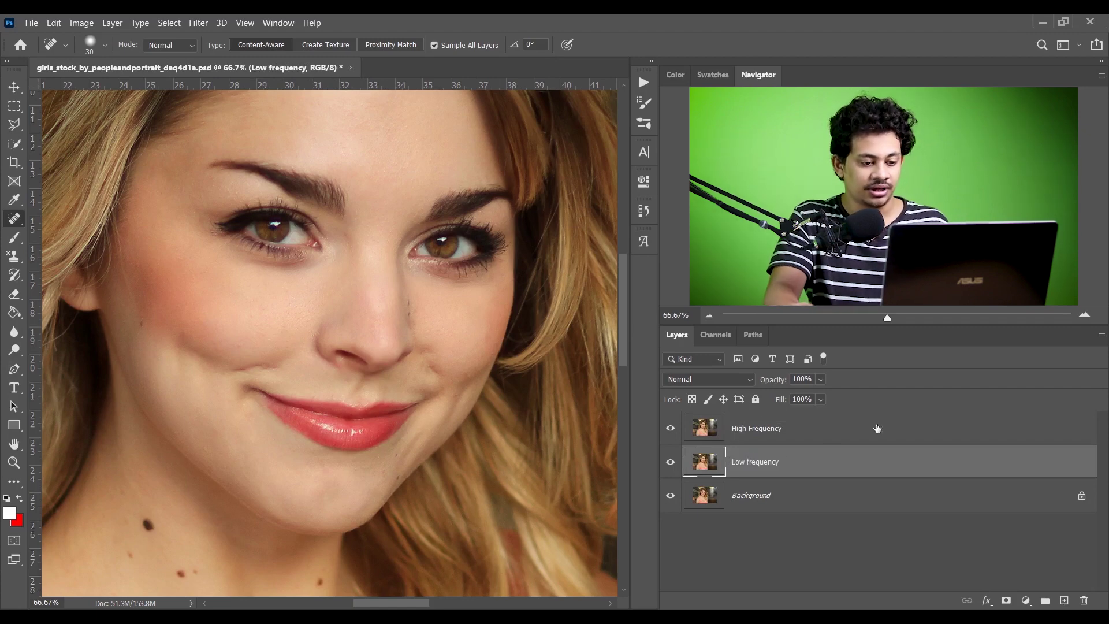
Hide the High Frequency layer and apply a Gaussian Blur with a 12-pixel radius to the Low frequency layer.
{"action": "left_click", "coordinate": [670, 431]}
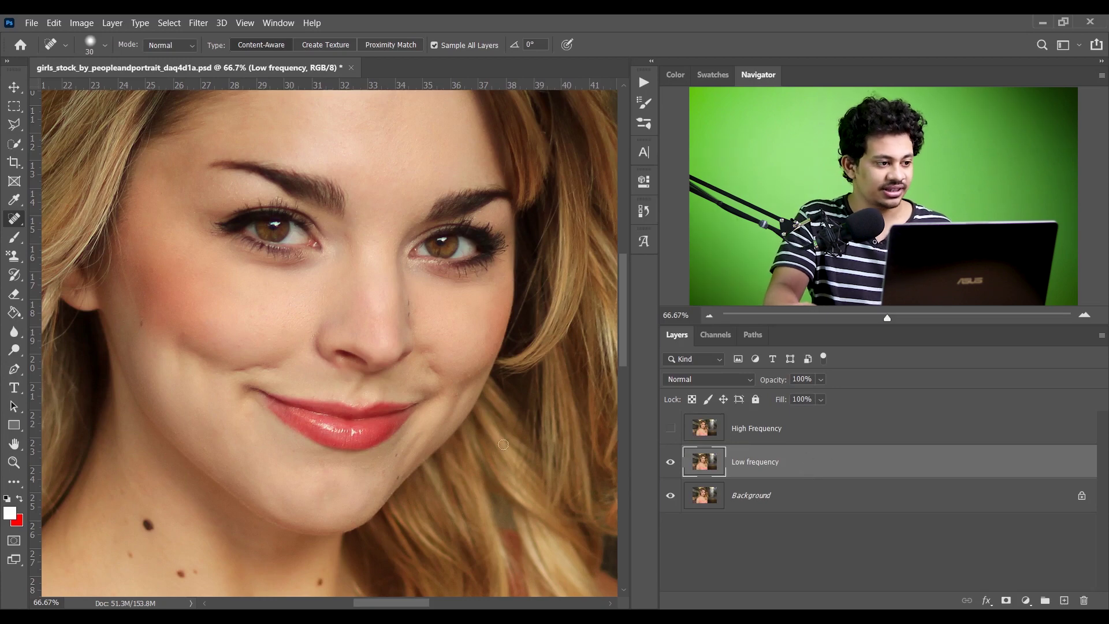
{"action": "left_click", "coordinate": [198, 23]}
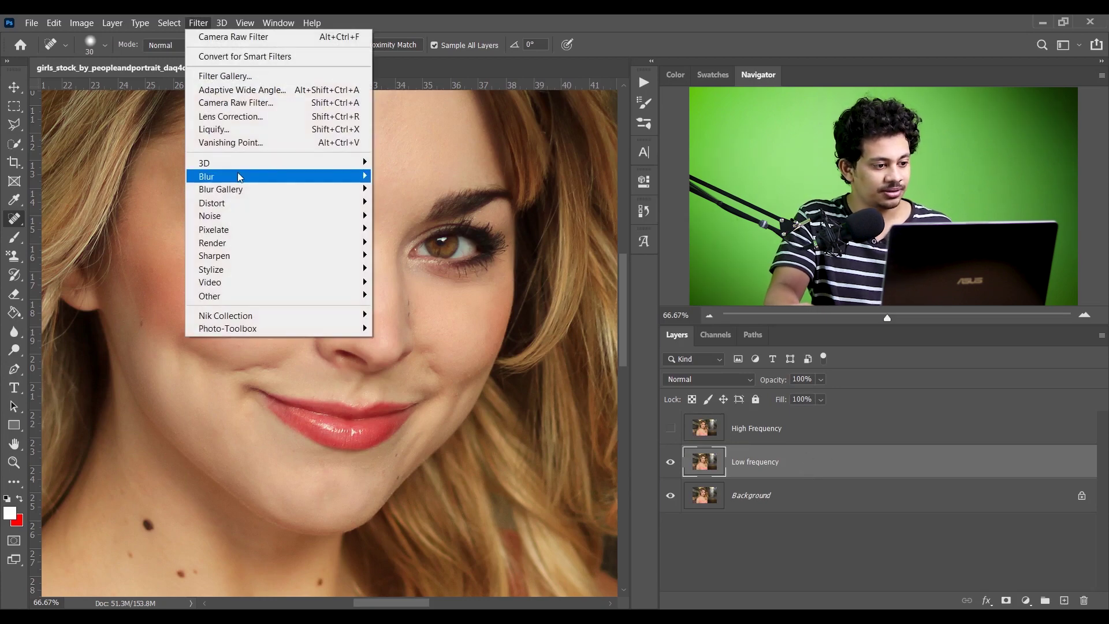
{"action": "mouse_move", "coordinate": [237, 173]}
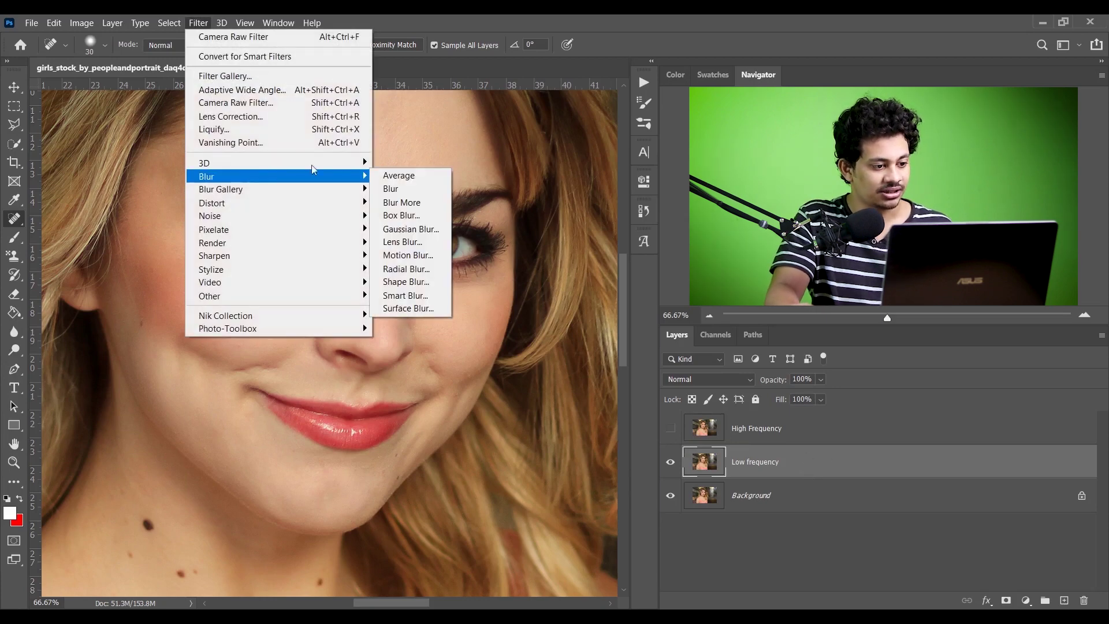
{"action": "left_click", "coordinate": [414, 230]}
{"action": "left_click_drag", "start_coordinate": [454, 349], "coordinate": [426, 285]}
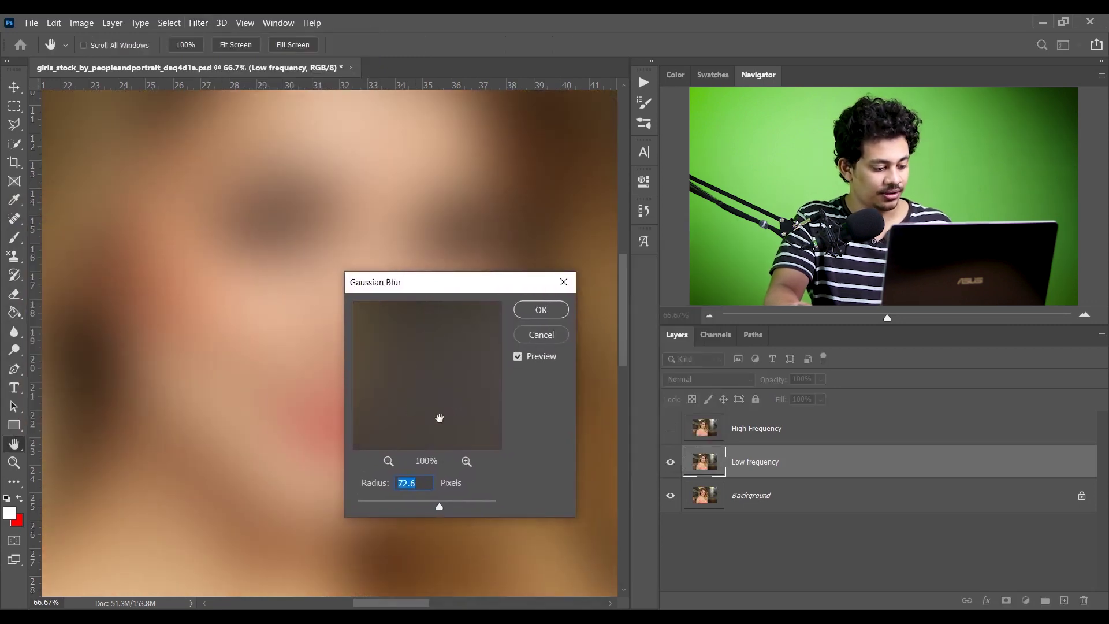
{"action": "type", "text": "25"}
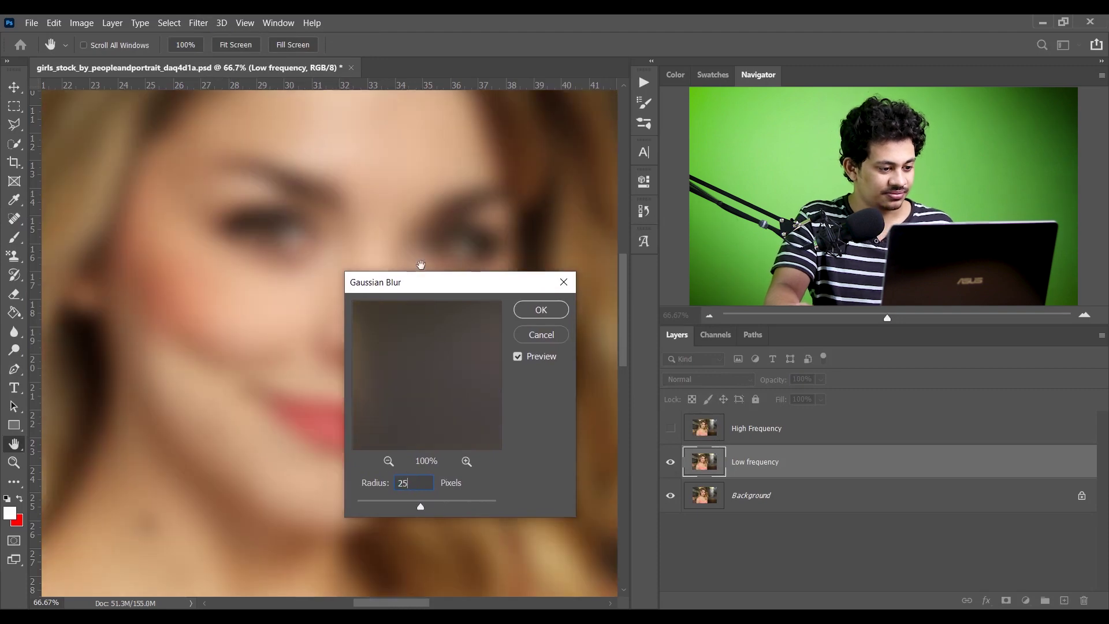
{"action": "left_click_drag", "start_coordinate": [389, 503], "coordinate": [412, 504]}
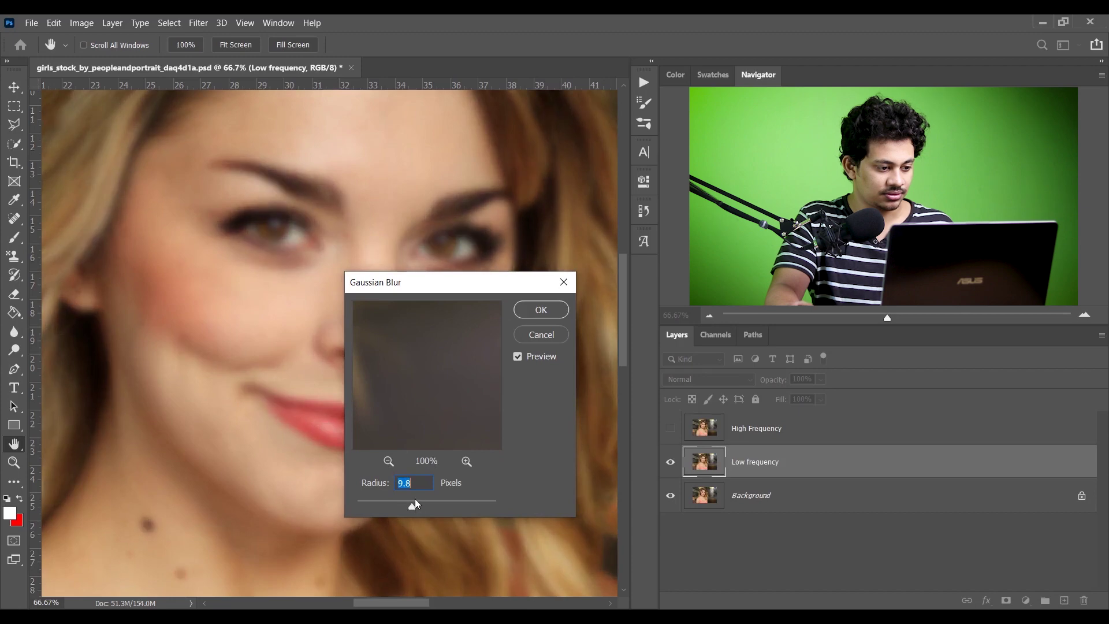
{"action": "left_click_drag", "start_coordinate": [356, 484], "coordinate": [372, 487]}
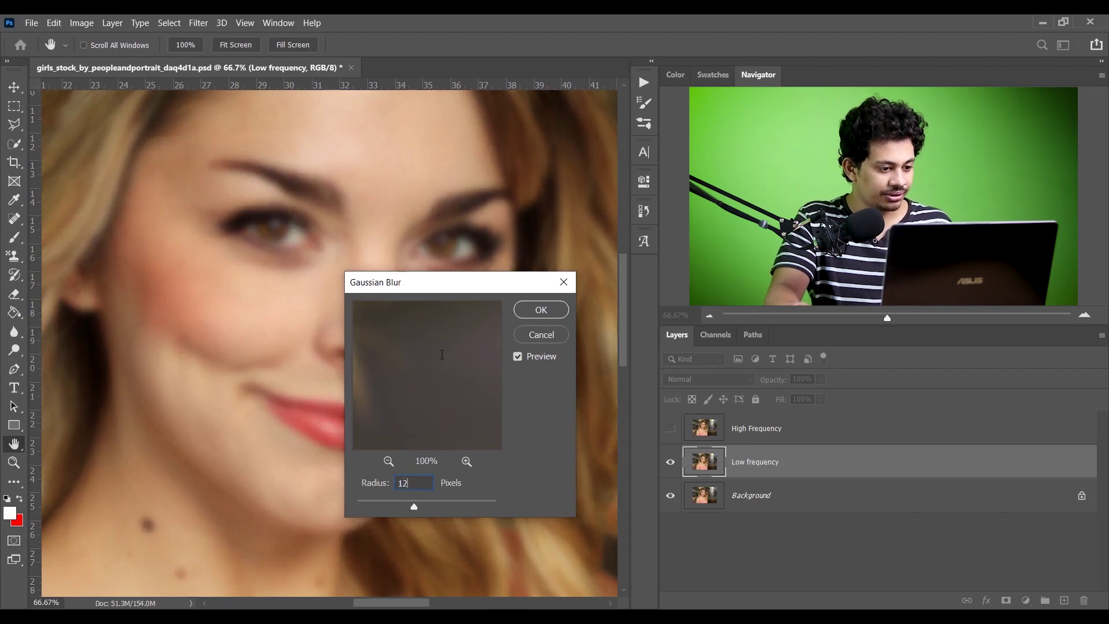
{"action": "left_click_drag", "start_coordinate": [439, 291], "coordinate": [478, 314]}
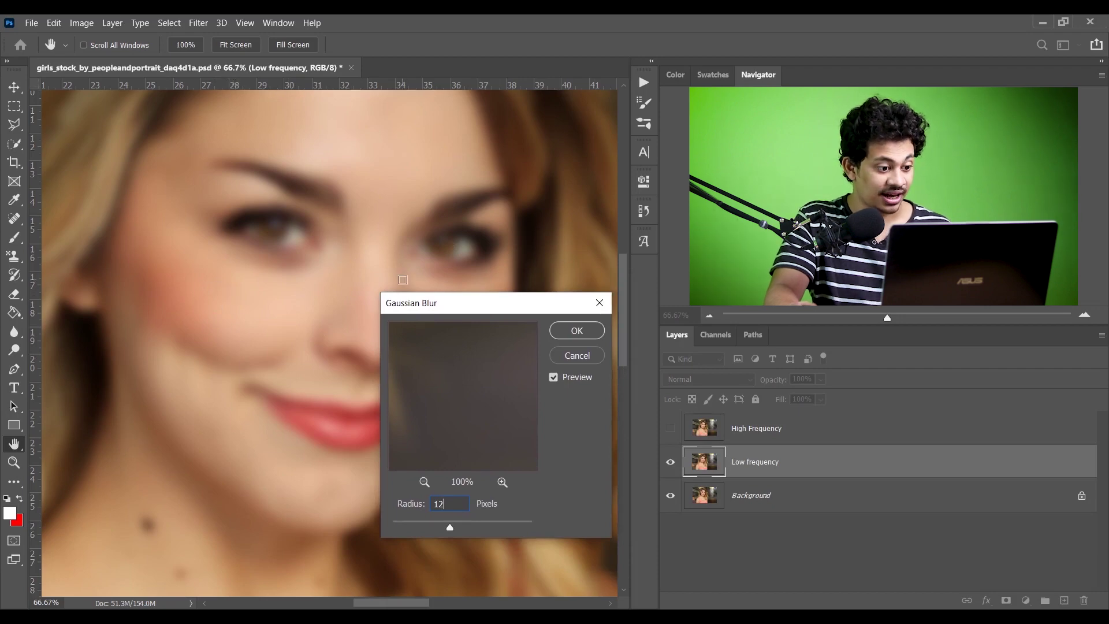
{"action": "left_click", "coordinate": [576, 331]}
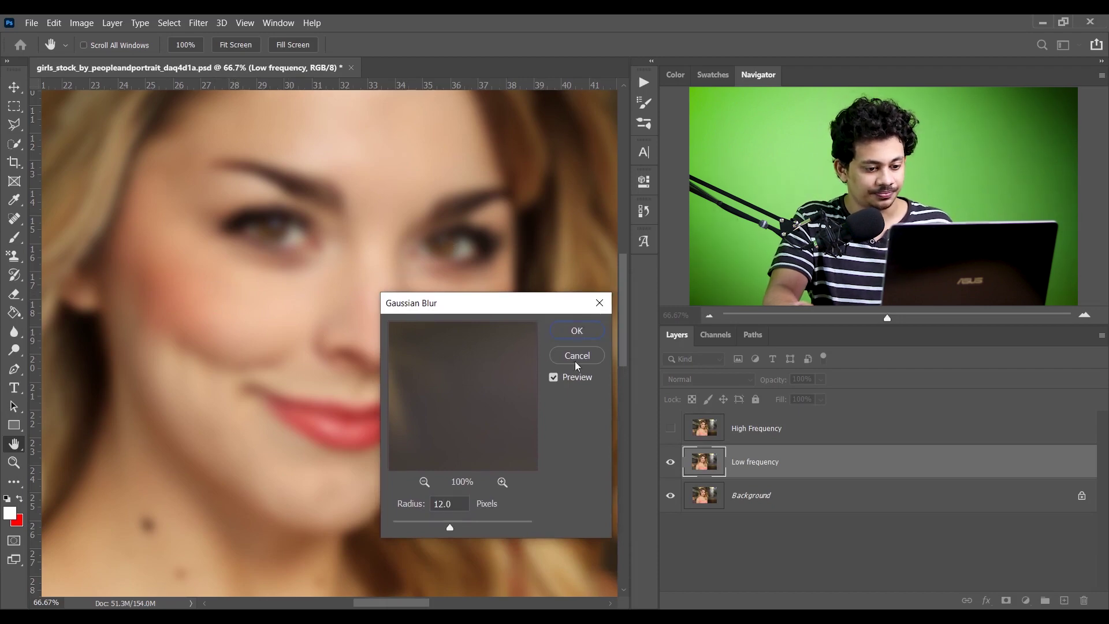
{"action": "key", "text": "j"}
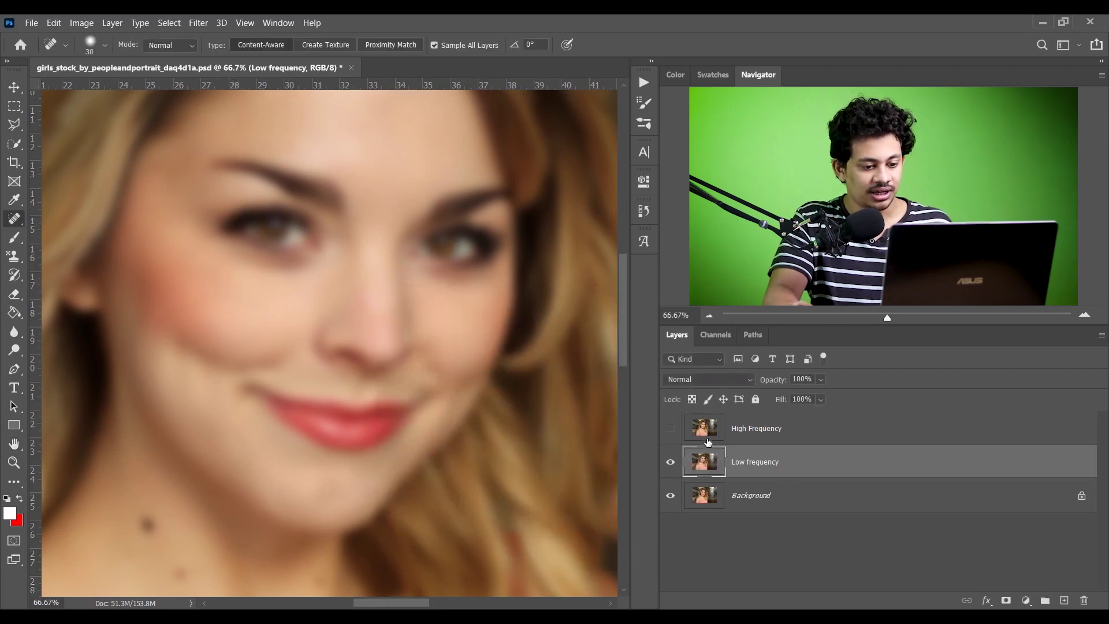
Reshow the High Frequency layer and start Apply Image on it with Low frequency as the source layer.
{"action": "left_click", "coordinate": [807, 438]}
{"action": "left_click", "coordinate": [670, 429]}
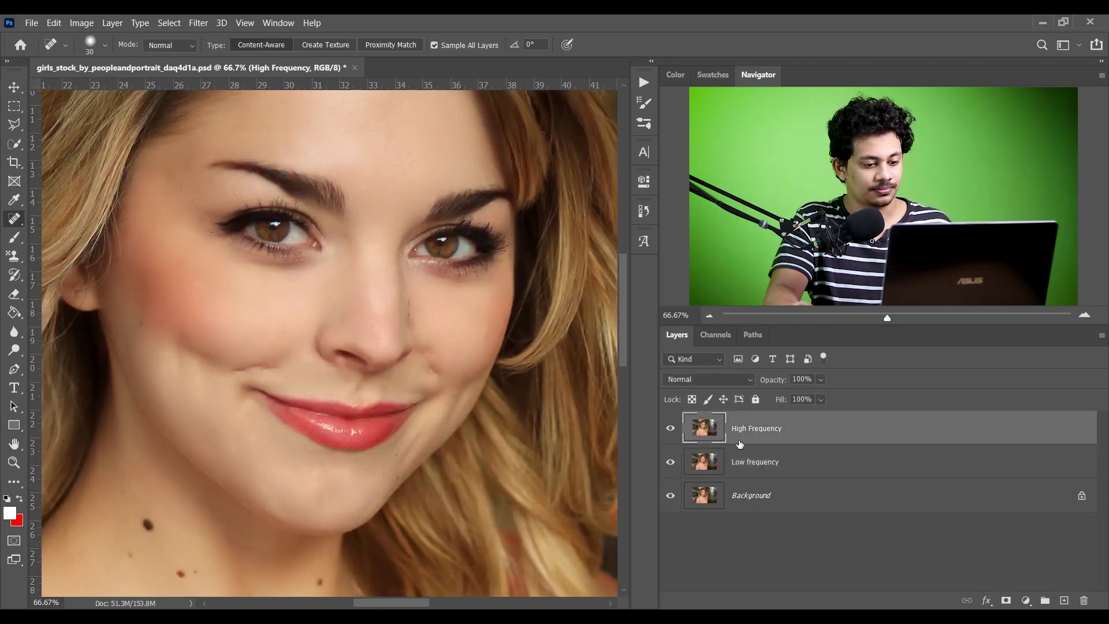
{"action": "left_click", "coordinate": [88, 26]}
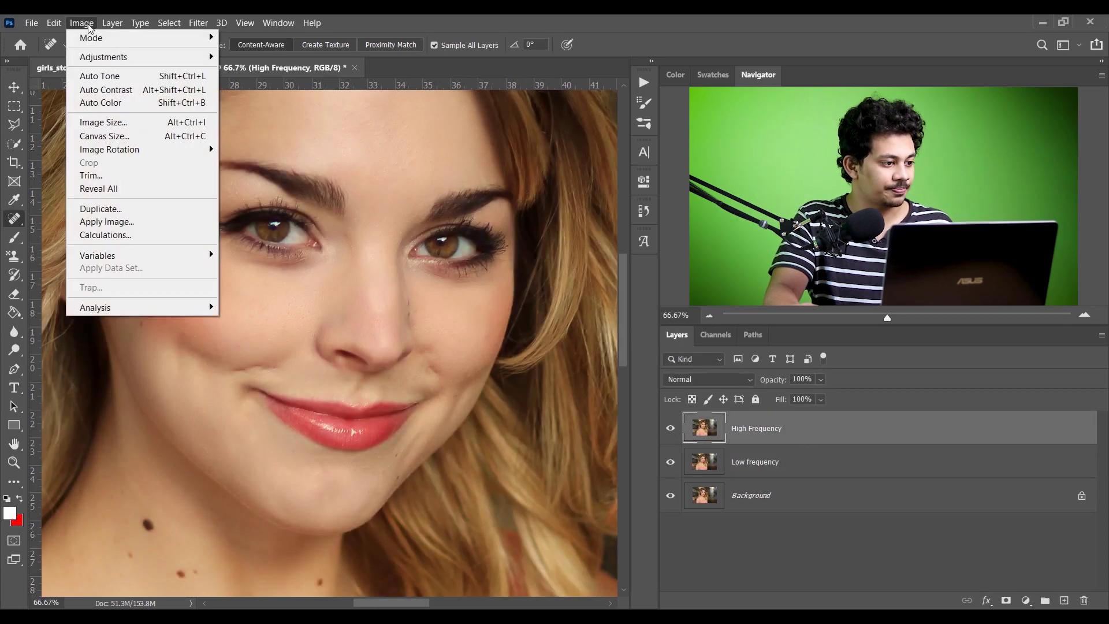
{"action": "left_click", "coordinate": [154, 225]}
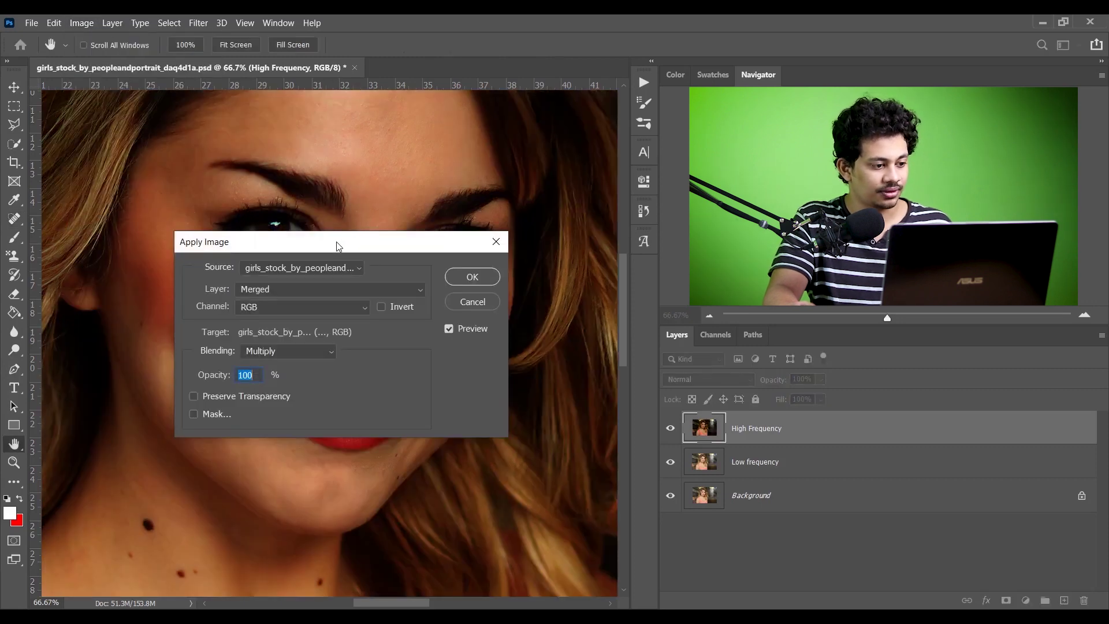
{"action": "left_click_drag", "start_coordinate": [336, 243], "coordinate": [358, 221]}
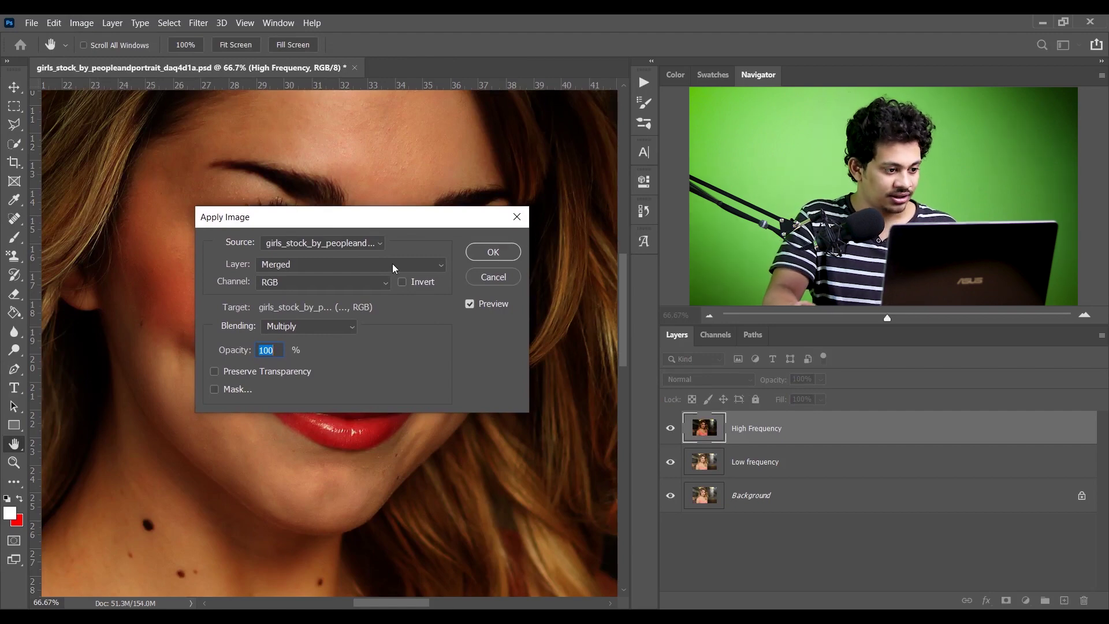
{"action": "left_click", "coordinate": [308, 264]}
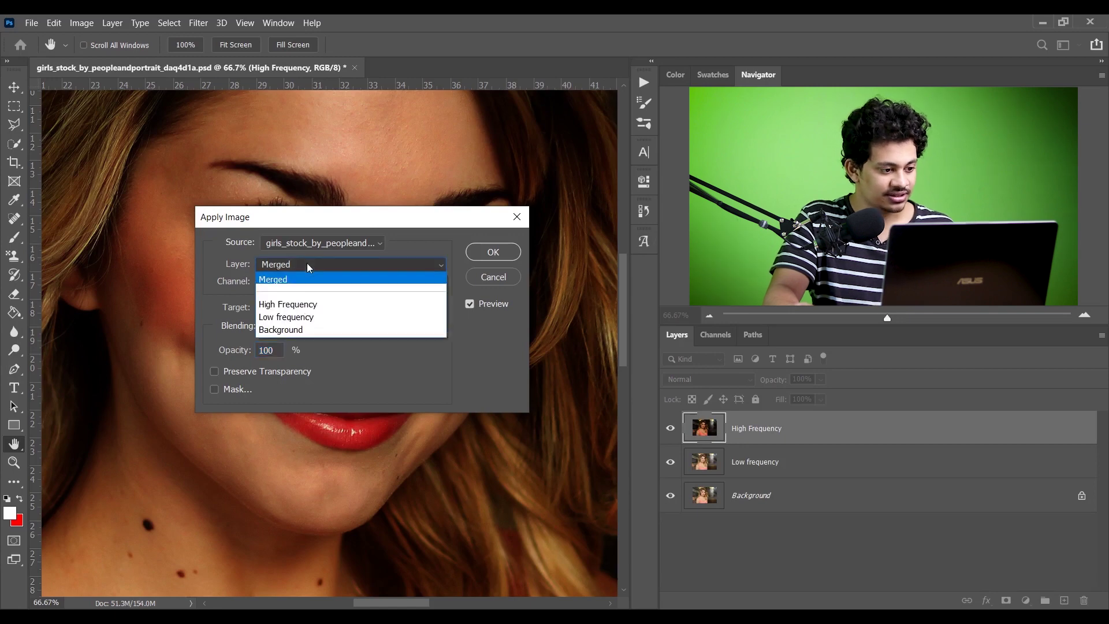
{"action": "left_click", "coordinate": [309, 317]}
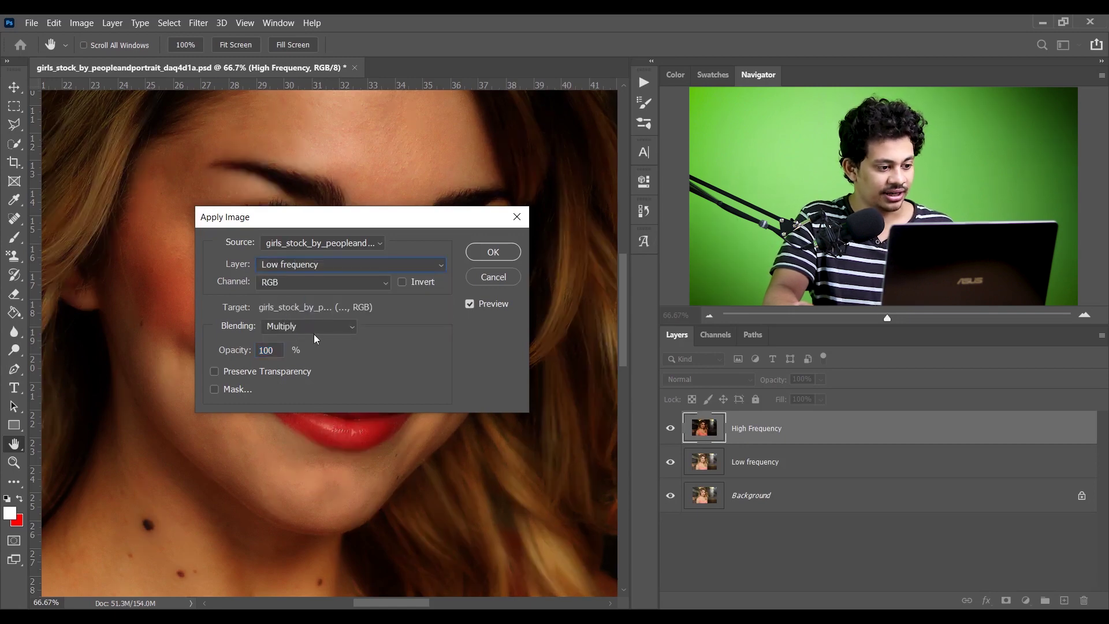
Apply the image with Subtract blending at 100% opacity, scale 2 and offset 128.
{"action": "left_click", "coordinate": [309, 330]}
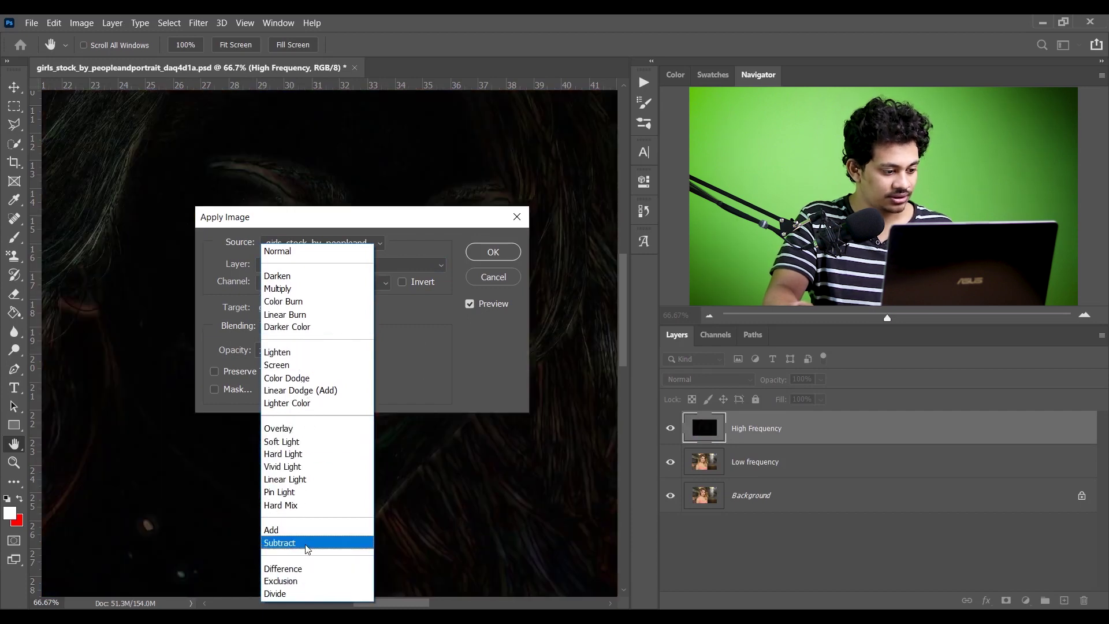
{"action": "left_click", "coordinate": [307, 546]}
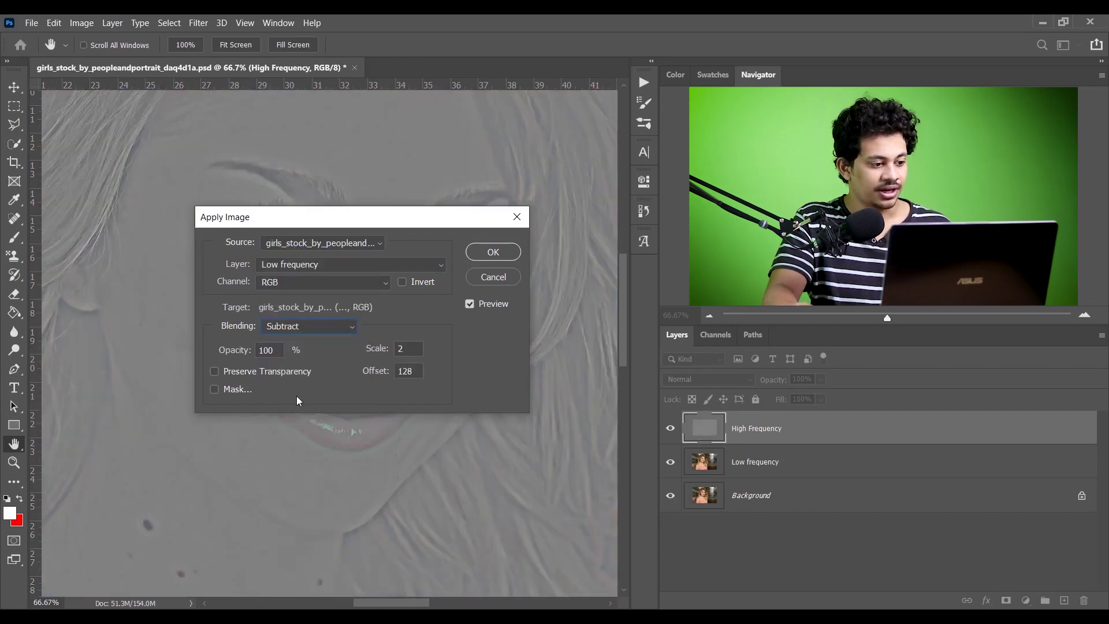
{"action": "double_click", "coordinate": [278, 347]}
{"action": "double_click", "coordinate": [411, 349]}
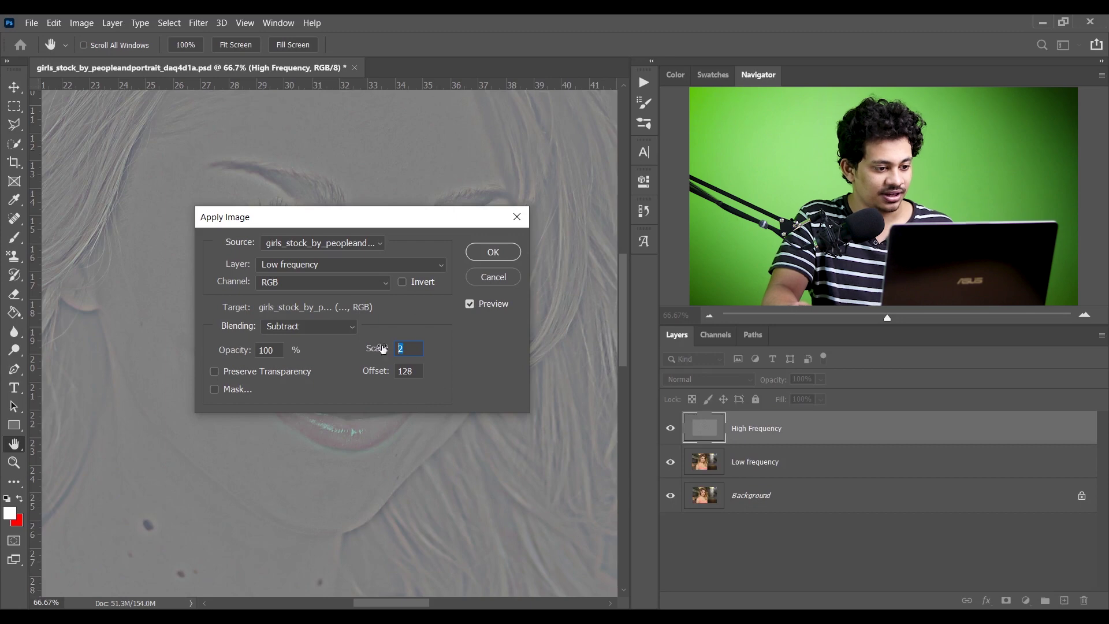
{"action": "left_click", "coordinate": [494, 252]}
{"action": "key", "text": "j"}
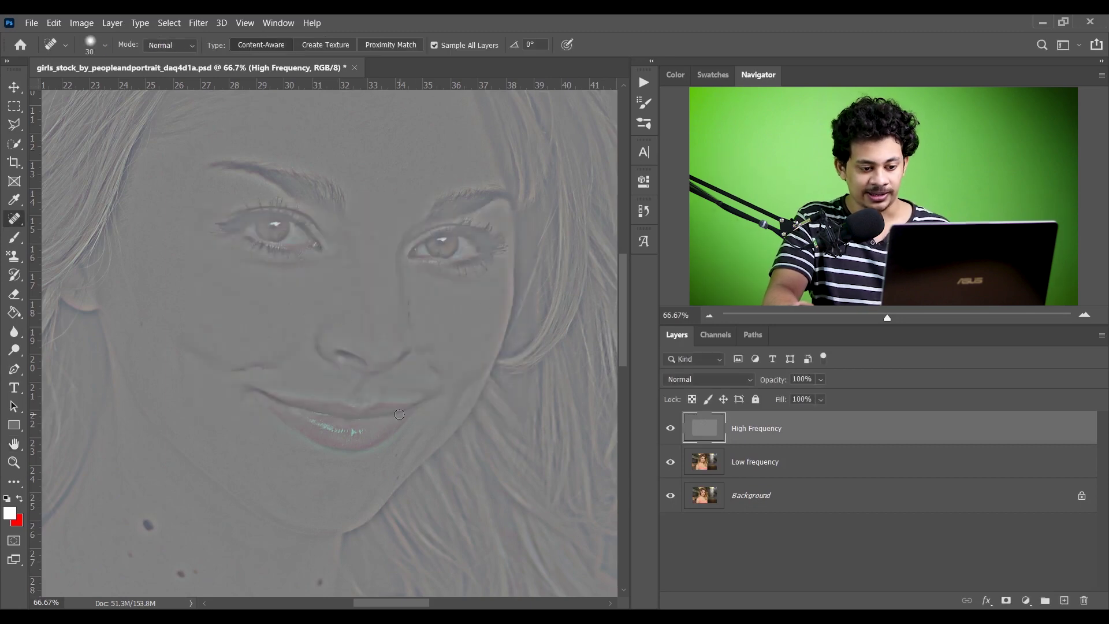
Set the High Frequency layer's blend mode to Linear Light and make the Low frequency layer active.
{"action": "left_click", "coordinate": [705, 380]}
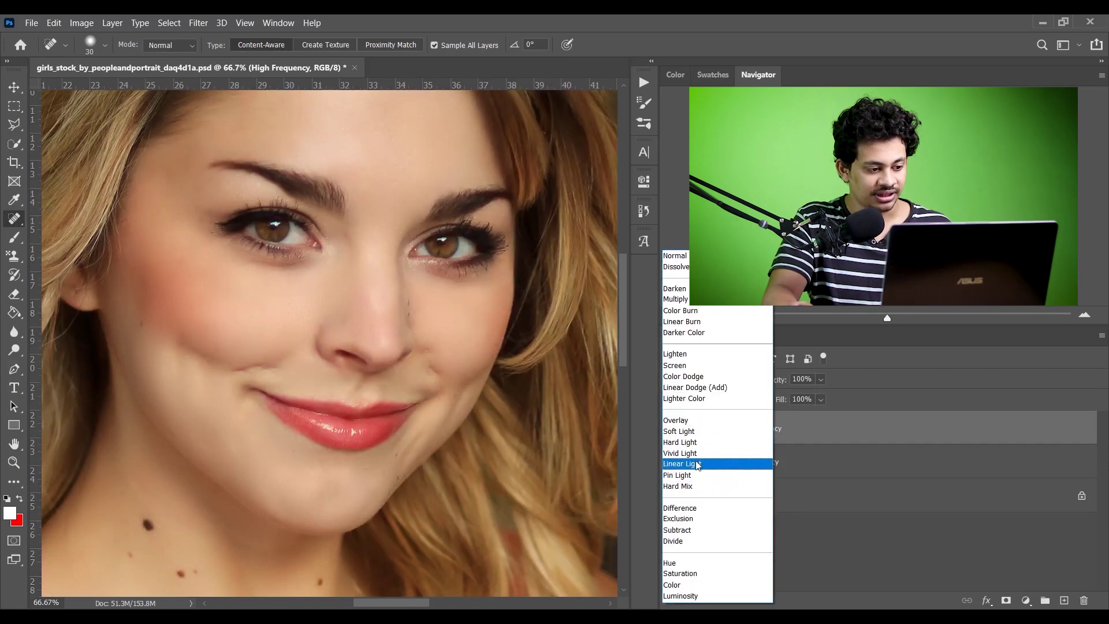
{"action": "left_click", "coordinate": [698, 465]}
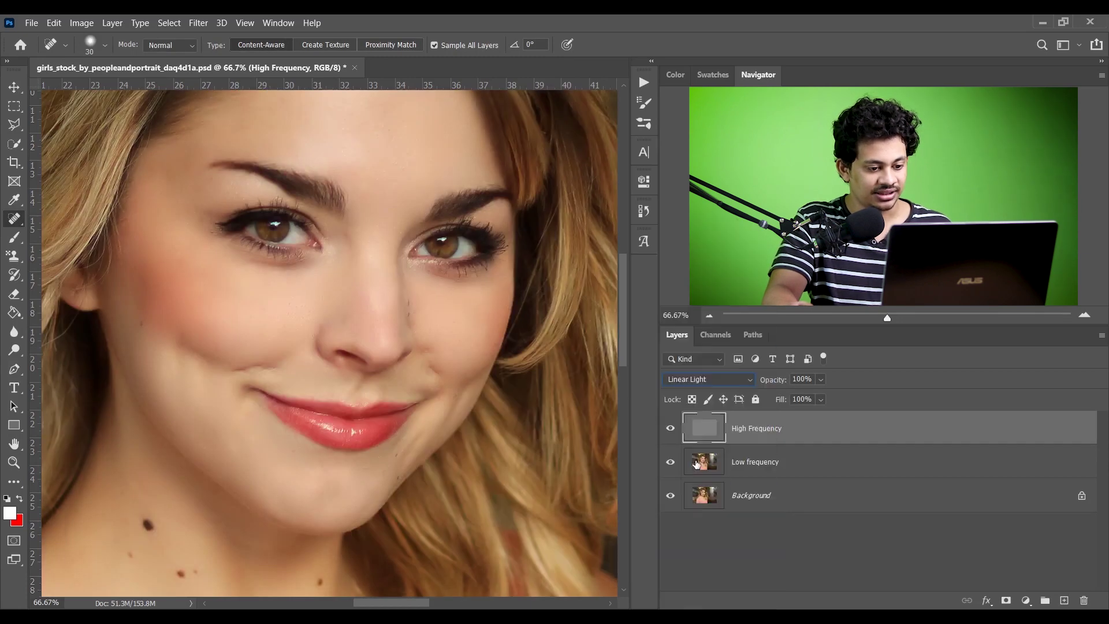
{"action": "left_click", "coordinate": [778, 457]}
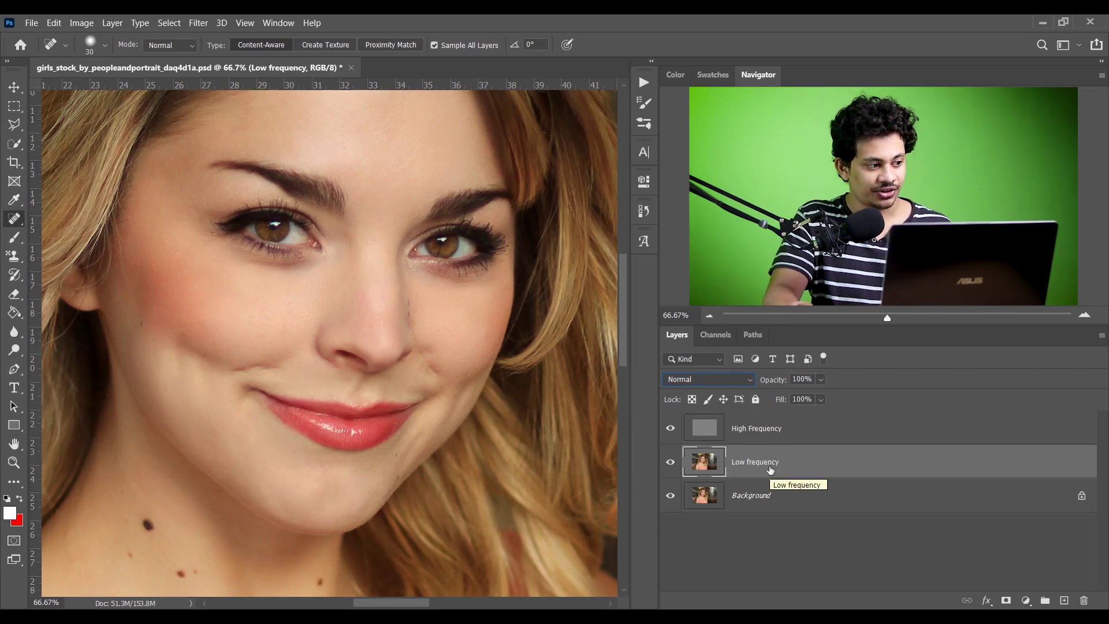
Outline an oval patch on the reddened cheek with the Lasso tool, without feathering.
{"action": "key", "text": "v"}
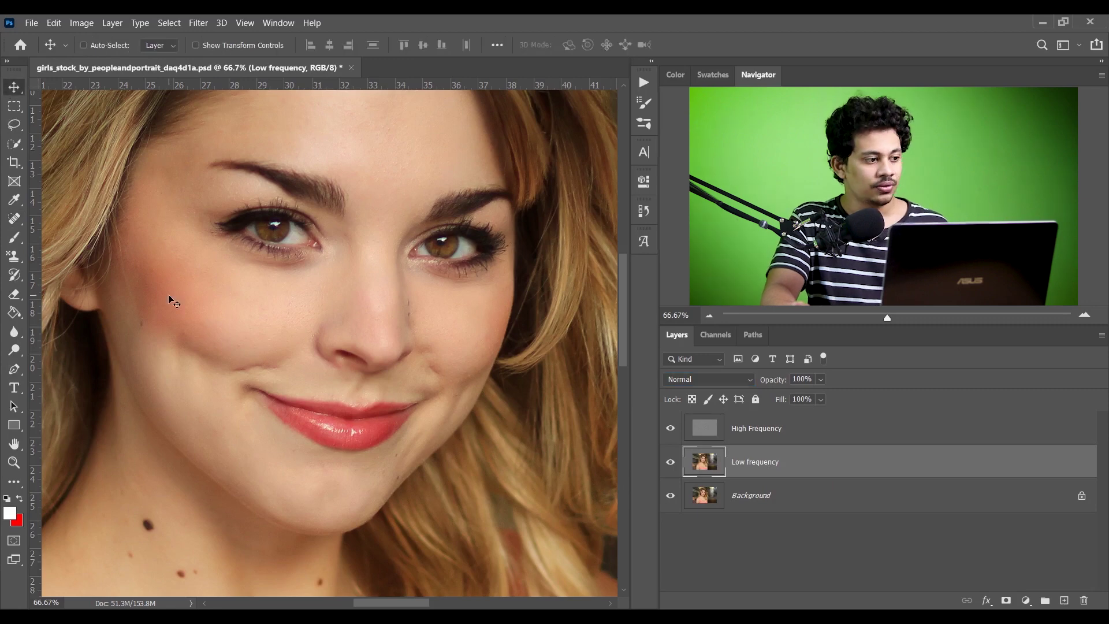
{"action": "left_click", "coordinate": [15, 124]}
{"action": "left_click", "coordinate": [53, 124]}
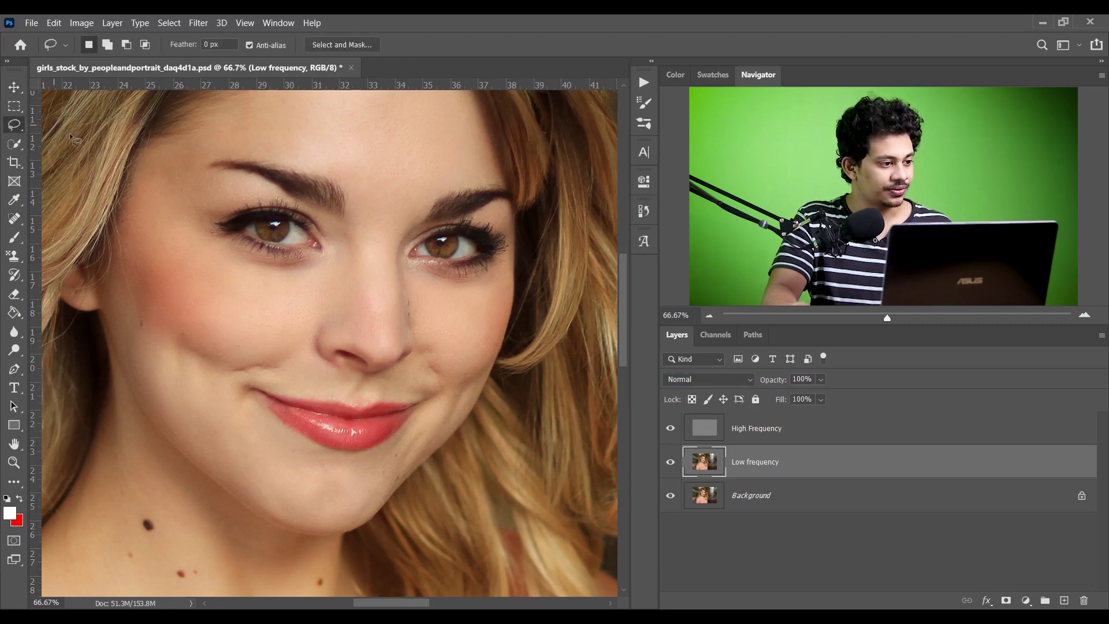
{"action": "left_click", "coordinate": [200, 45]}
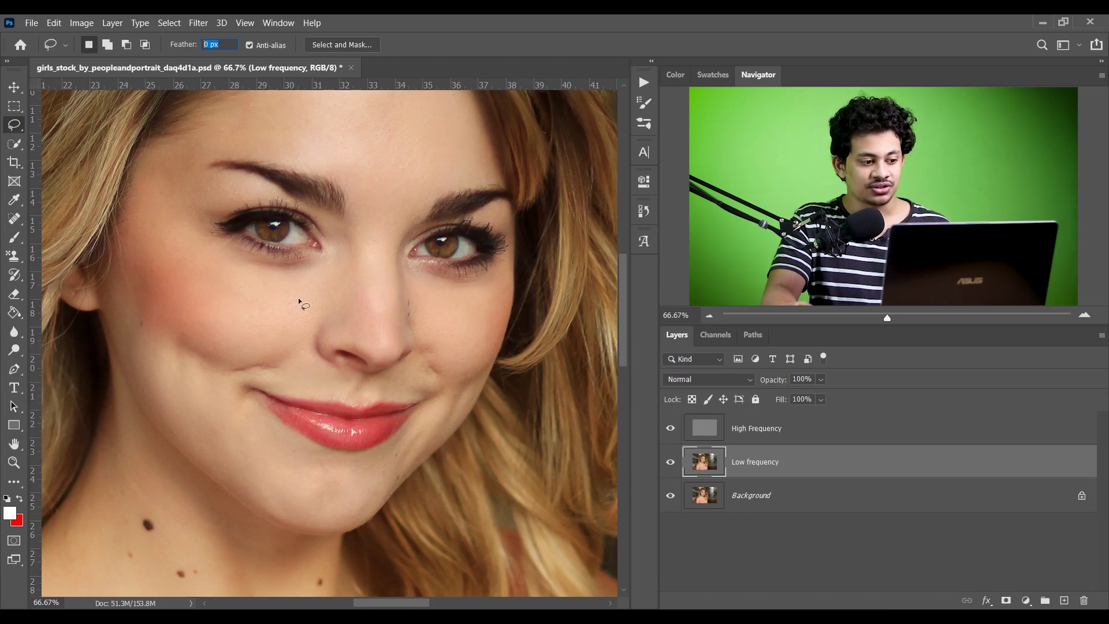
{"action": "mouse_move", "coordinate": [270, 312]}
{"action": "left_mouse_down"}
{"action": "mouse_move", "coordinate": [191, 278]}
{"action": "mouse_move", "coordinate": [179, 306]}
{"action": "mouse_move", "coordinate": [211, 331]}
{"action": "mouse_move", "coordinate": [269, 317]}
{"action": "left_mouse_up"}
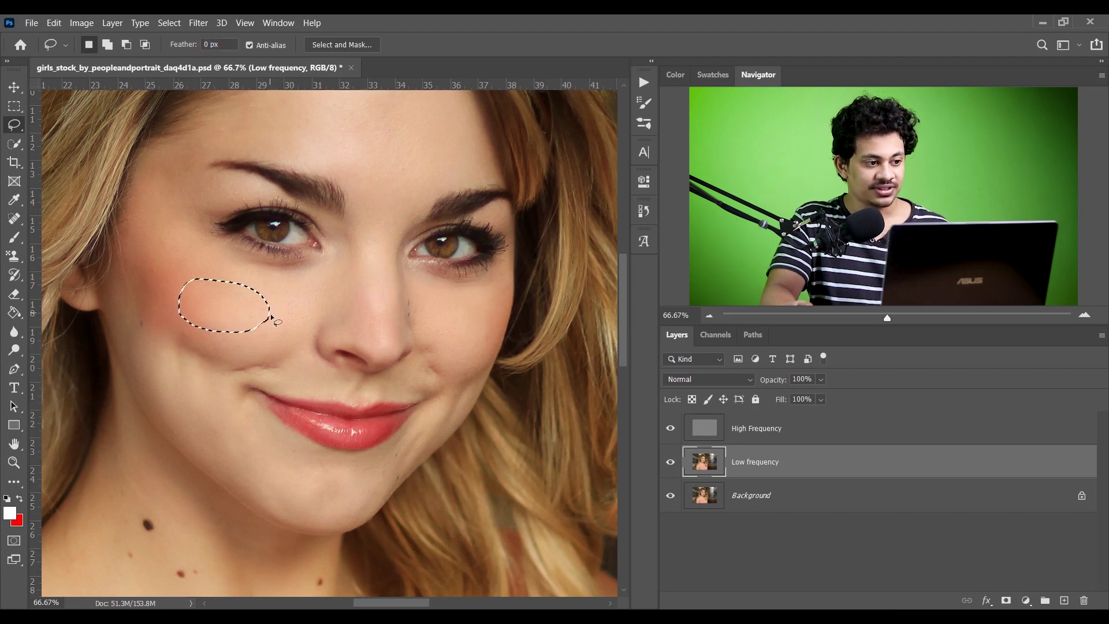
Preview a 25 px feather on the cheek selection in Select and Mask, cancel it and deselect.
{"action": "left_click", "coordinate": [350, 45]}
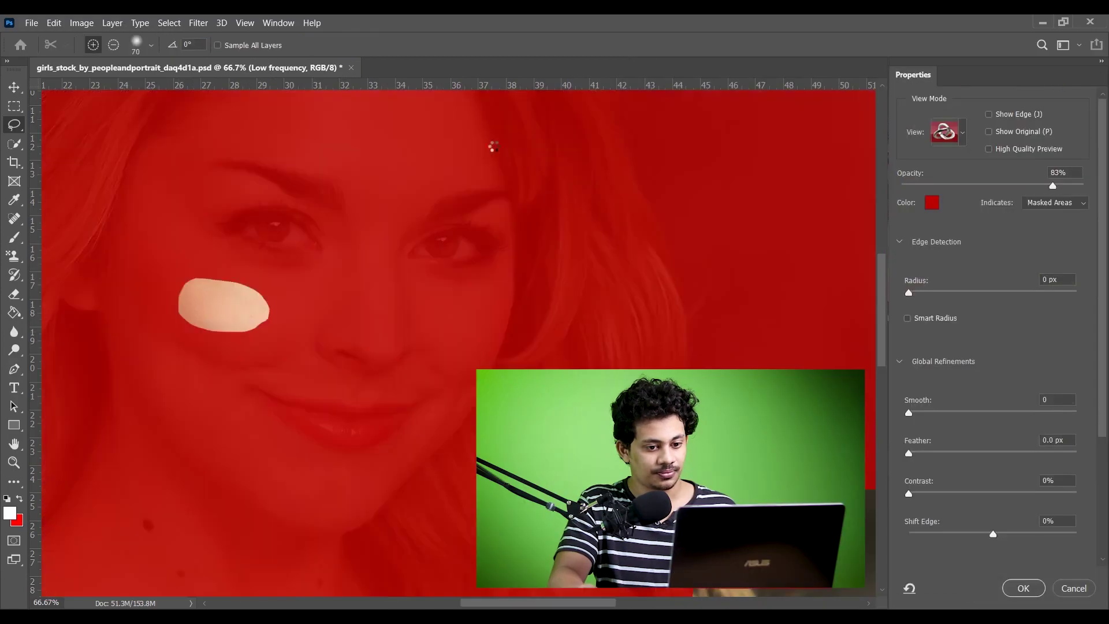
{"action": "scroll", "coordinate": [947, 395], "scroll_direction": "down", "scroll_amount": 2}
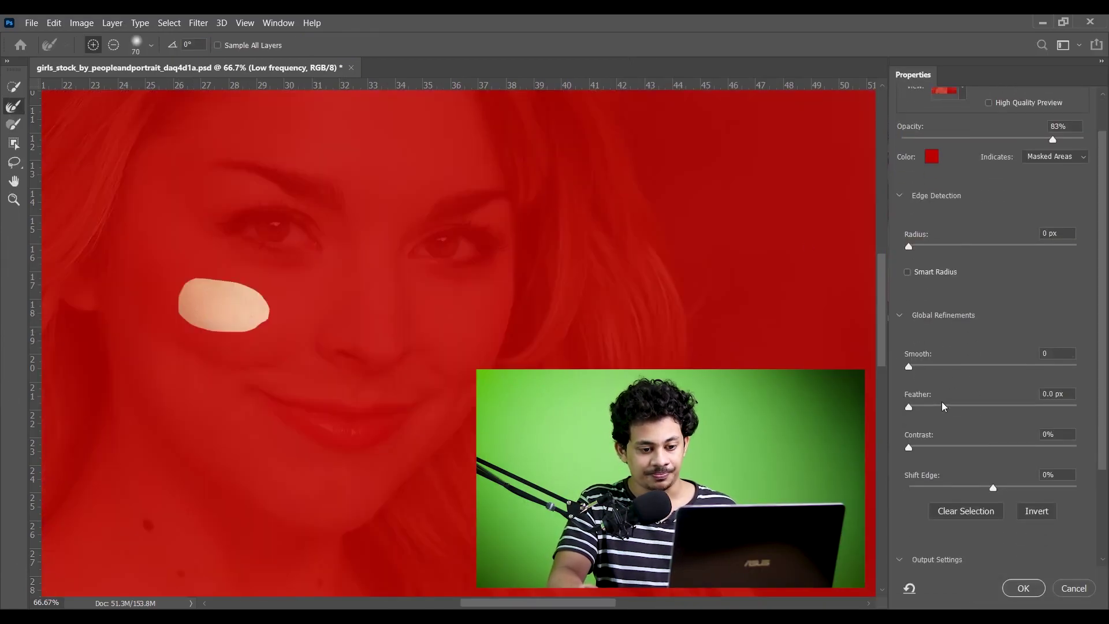
{"action": "left_click_drag", "start_coordinate": [911, 409], "coordinate": [956, 406]}
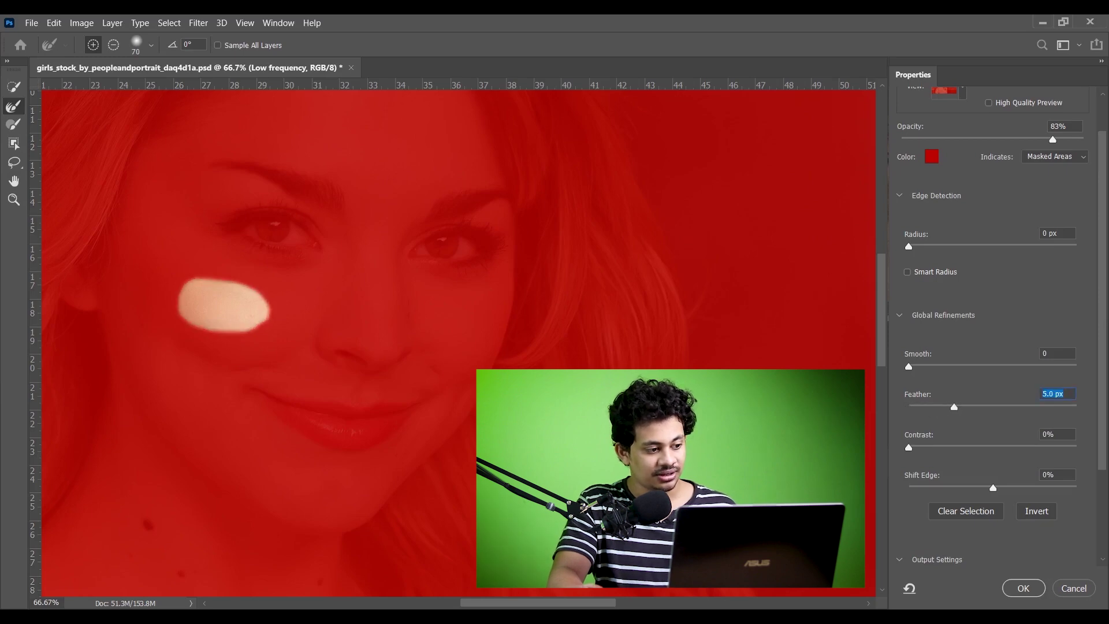
{"action": "left_click_drag", "start_coordinate": [959, 408], "coordinate": [982, 410]}
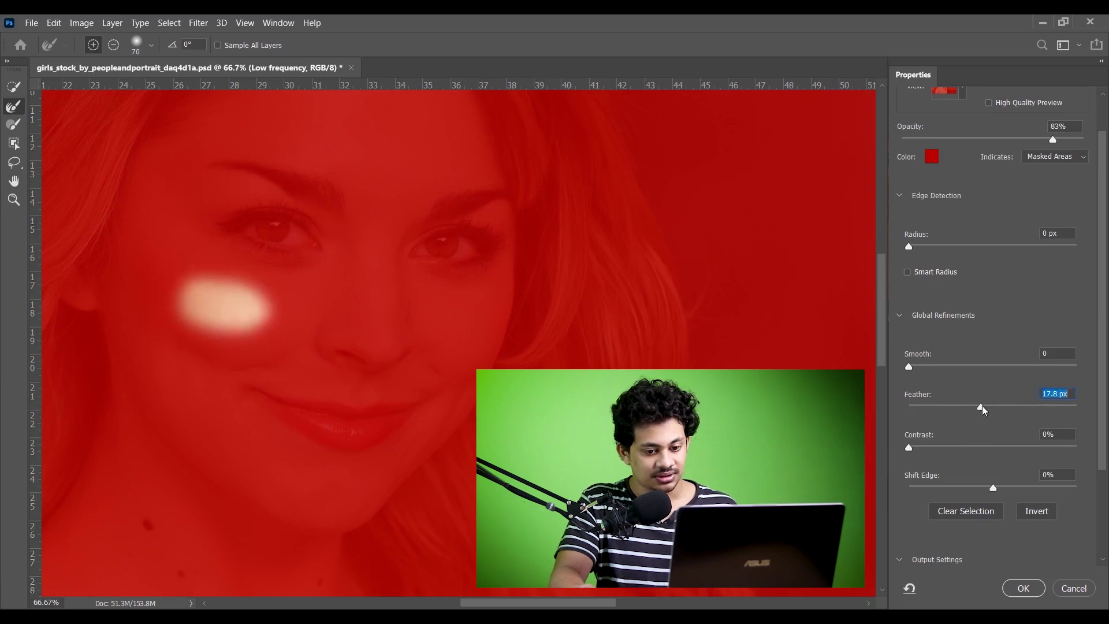
{"action": "type", "text": "25"}
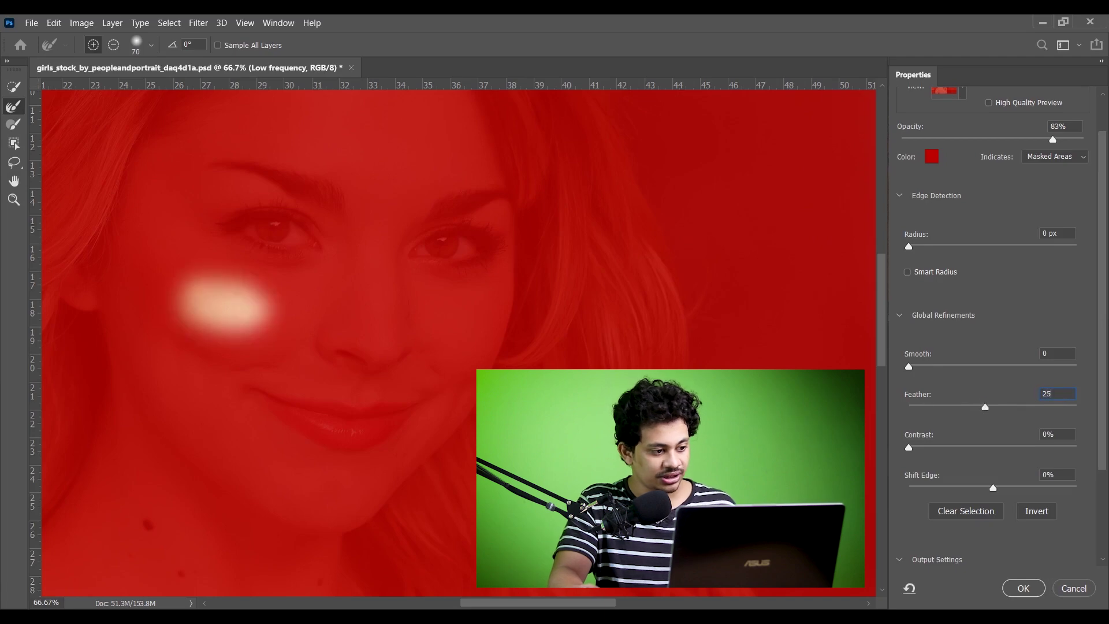
{"action": "key", "text": "ctrl+plus"}
{"action": "key", "text": "ctrl+plus"}
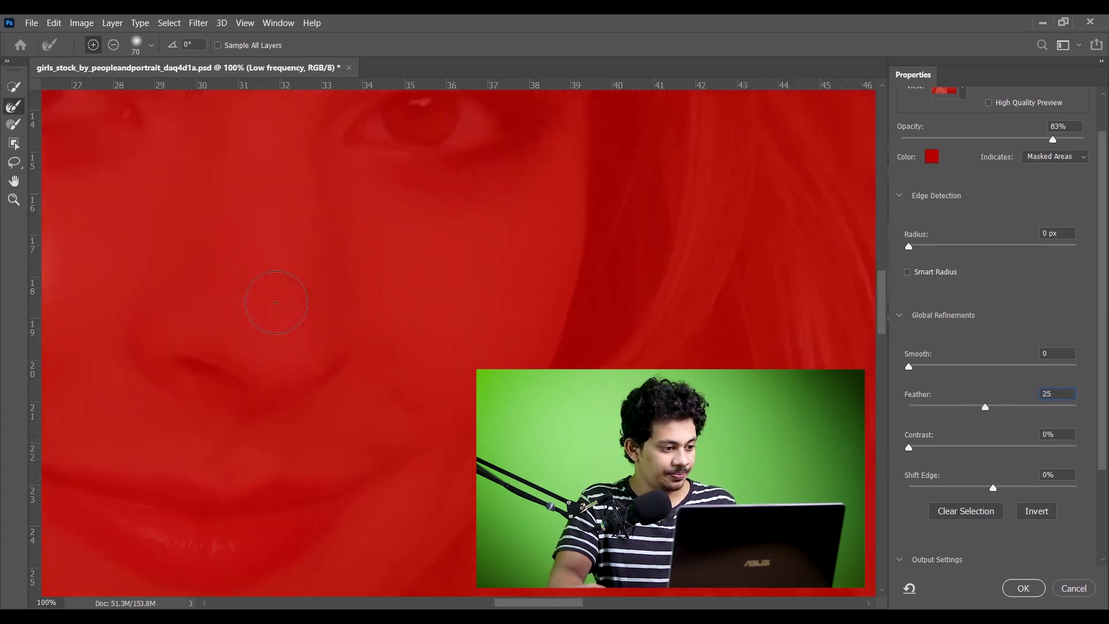
{"action": "left_click_drag", "start_coordinate": [229, 281], "coordinate": [690, 334]}
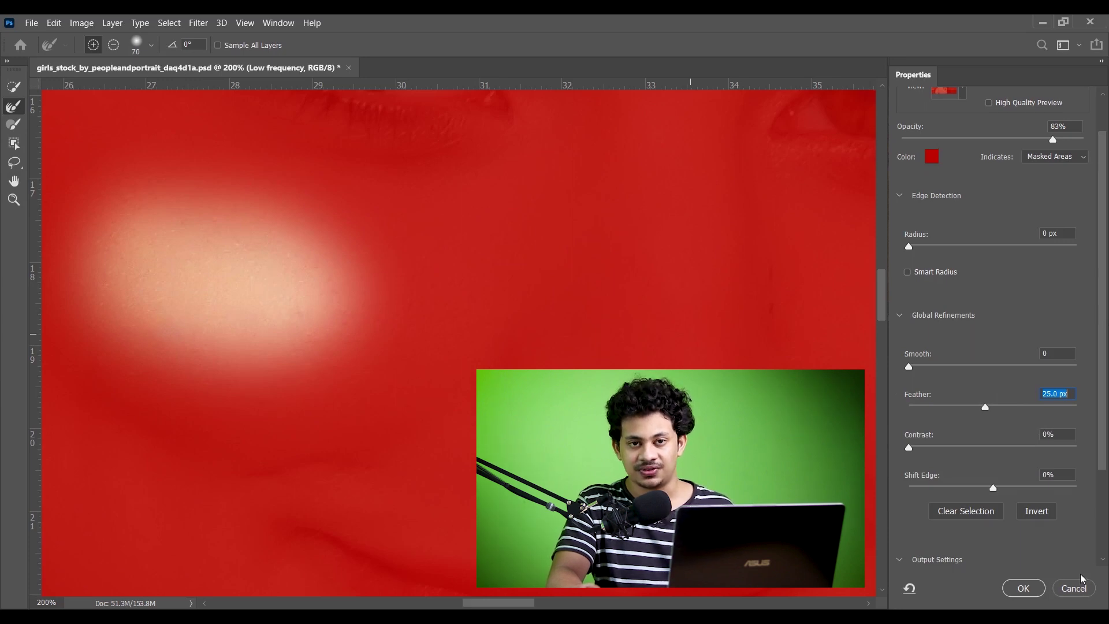
{"action": "left_click", "coordinate": [1074, 592]}
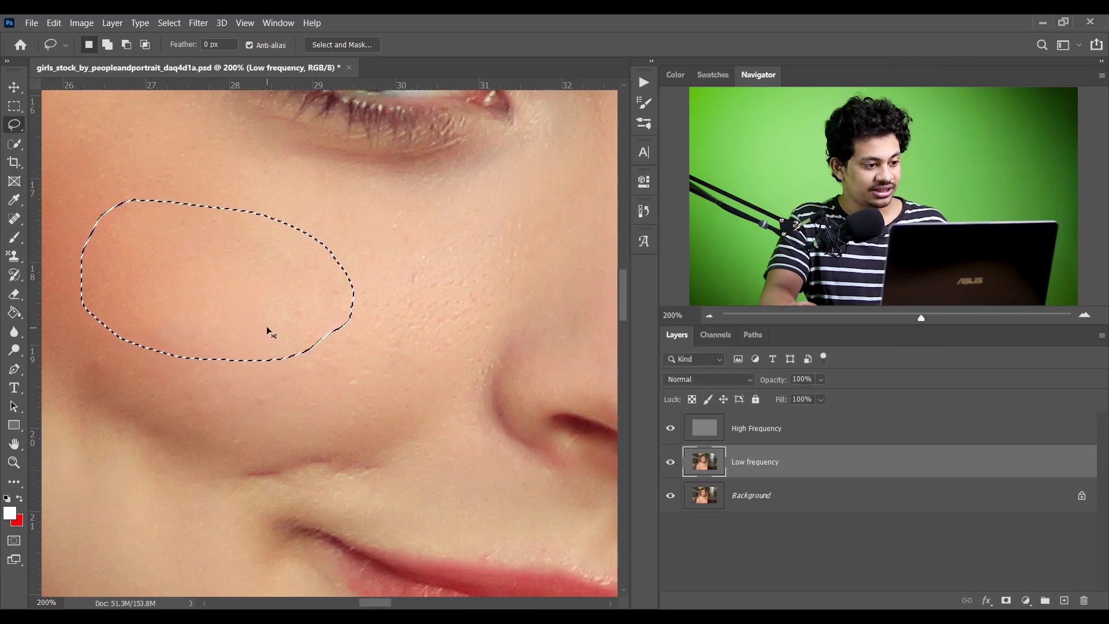
{"action": "key", "text": "ctrl+d"}
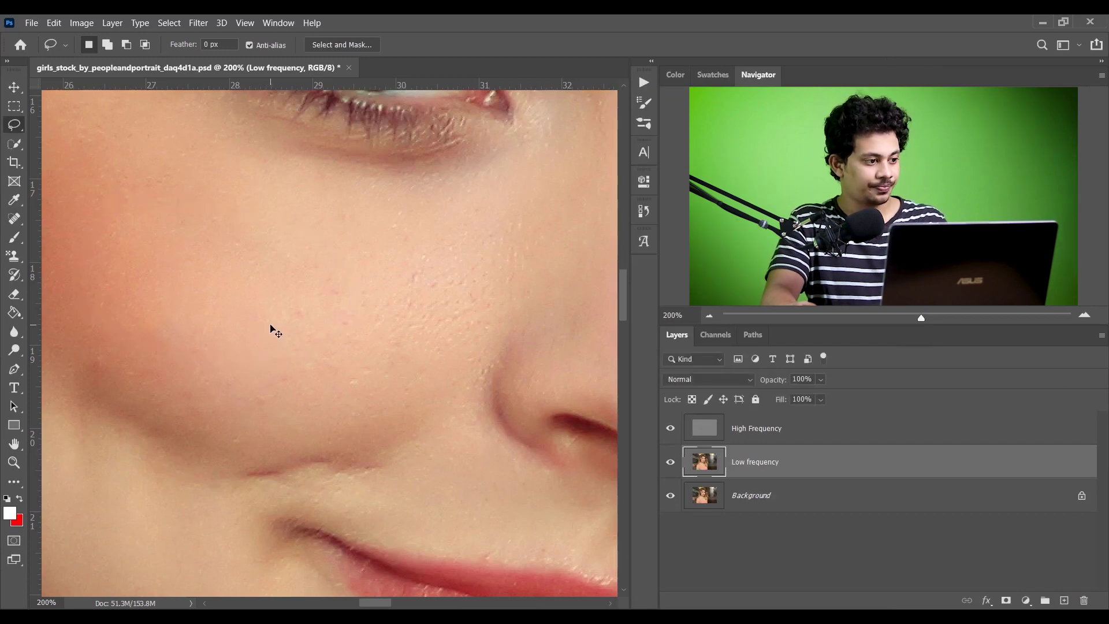
Choose the Lasso tool and set its feather to 25 px.
{"action": "key", "text": "ctrl+0"}
{"action": "right_click", "coordinate": [14, 125]}
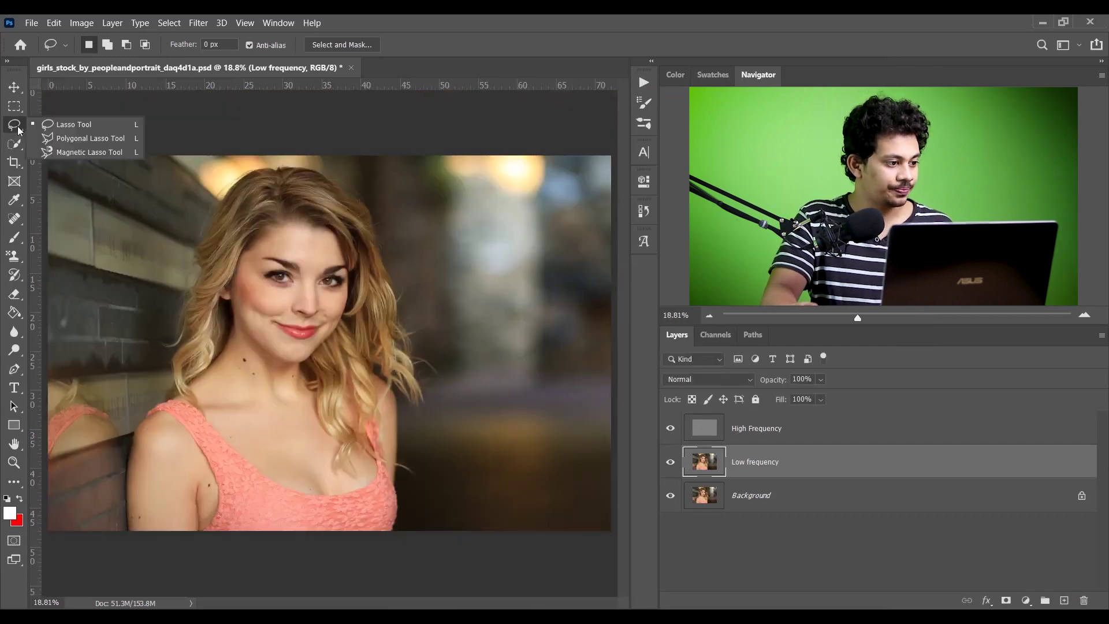
{"action": "left_click", "coordinate": [58, 129]}
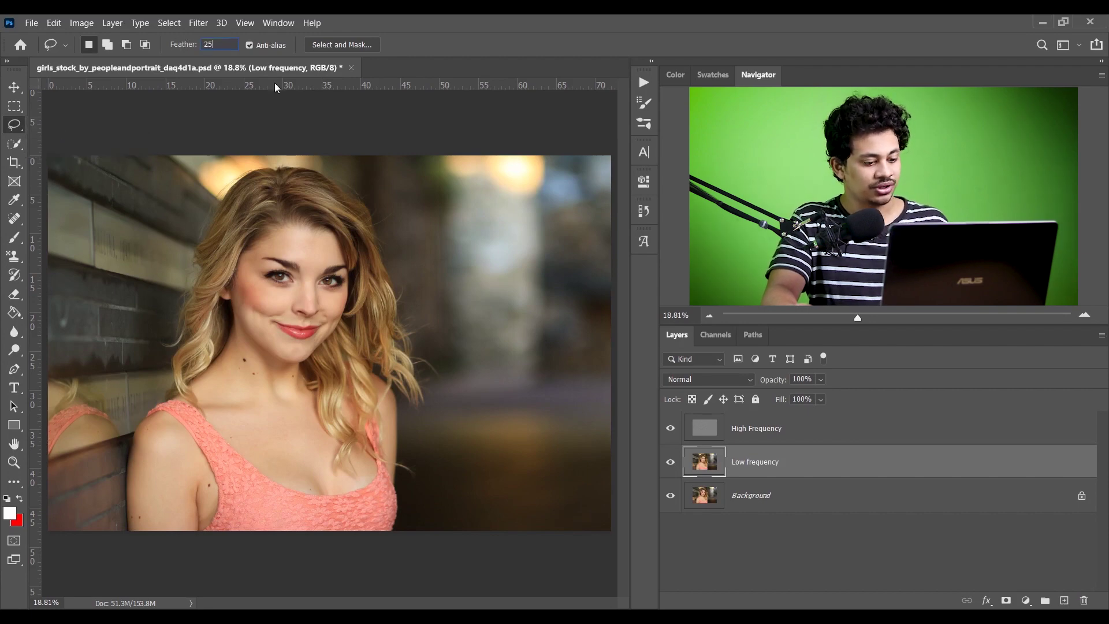
Lasso the forehead skin between the eyebrows and the hairline on the Low frequency layer.
{"action": "scroll", "coordinate": [328, 342], "scroll_direction": "up", "scroll_amount": 4}
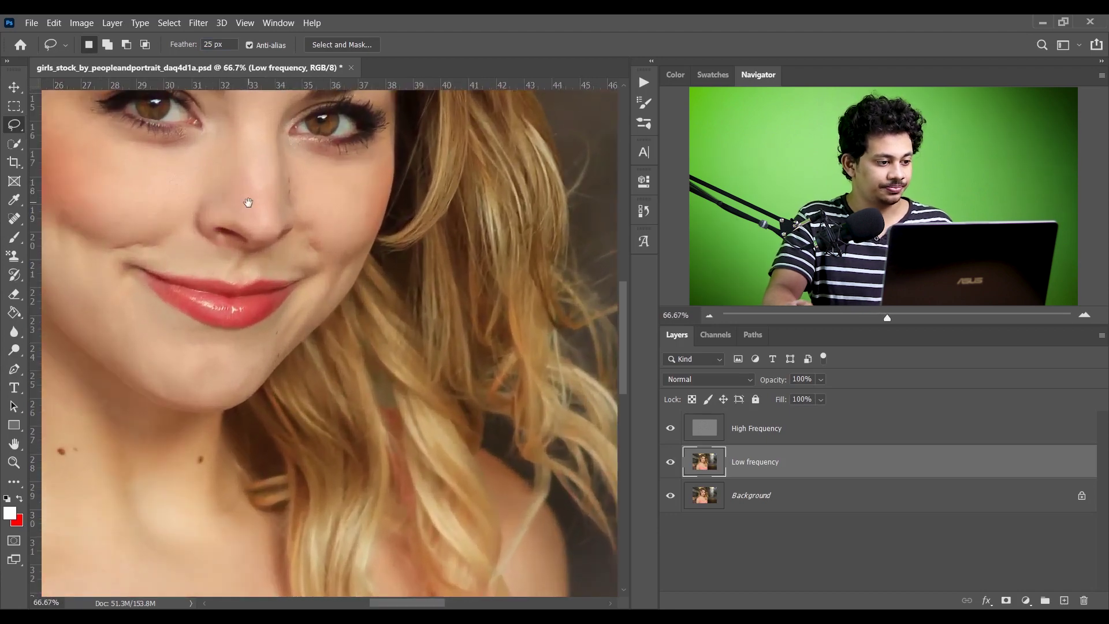
{"action": "left_click_drag", "start_coordinate": [225, 183], "coordinate": [353, 384]}
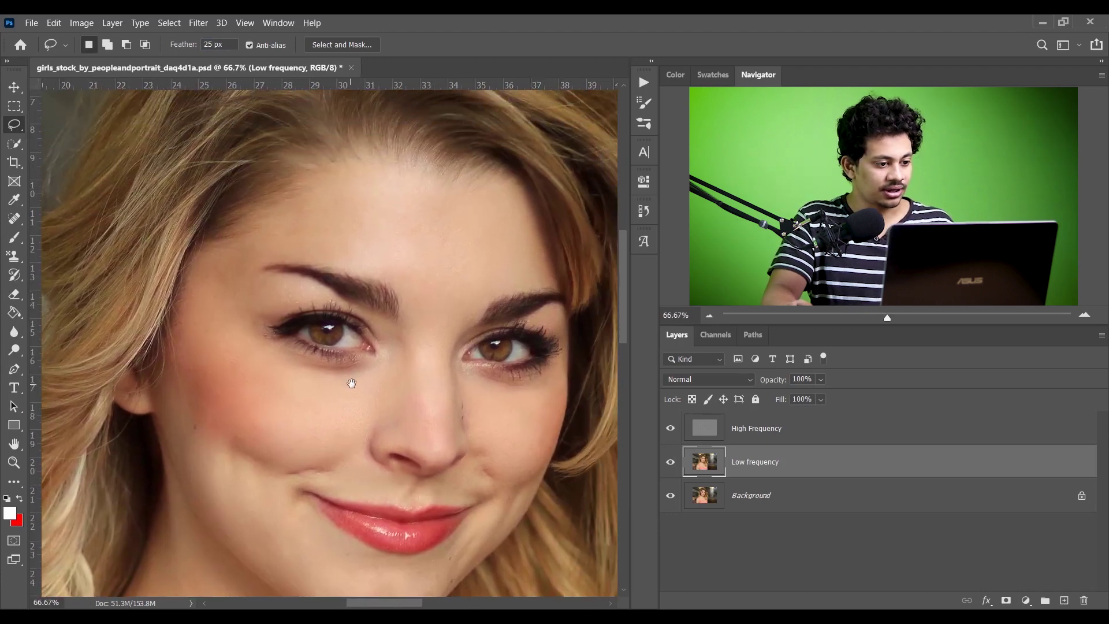
{"action": "scroll", "coordinate": [373, 326], "scroll_direction": "up", "scroll_amount": 1}
{"action": "left_click_drag", "start_coordinate": [477, 272], "coordinate": [376, 305]}
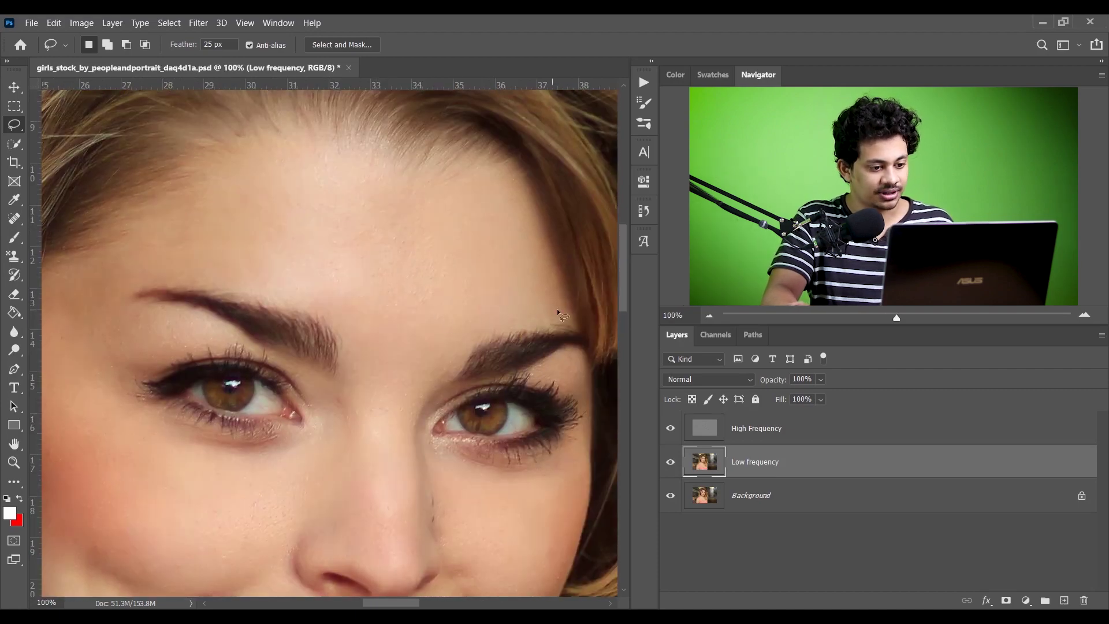
{"action": "mouse_move", "coordinate": [561, 311]}
{"action": "left_mouse_down"}
{"action": "mouse_move", "coordinate": [500, 316]}
{"action": "mouse_move", "coordinate": [474, 327]}
{"action": "left_mouse_up"}
{"action": "mouse_move", "coordinate": [387, 336]}
{"action": "left_mouse_down"}
{"action": "mouse_move", "coordinate": [273, 271]}
{"action": "mouse_move", "coordinate": [198, 270]}
{"action": "left_mouse_up"}
{"action": "mouse_move", "coordinate": [194, 202]}
{"action": "left_mouse_down"}
{"action": "mouse_move", "coordinate": [270, 157]}
{"action": "mouse_move", "coordinate": [307, 157]}
{"action": "mouse_move", "coordinate": [548, 202]}
{"action": "left_mouse_up"}
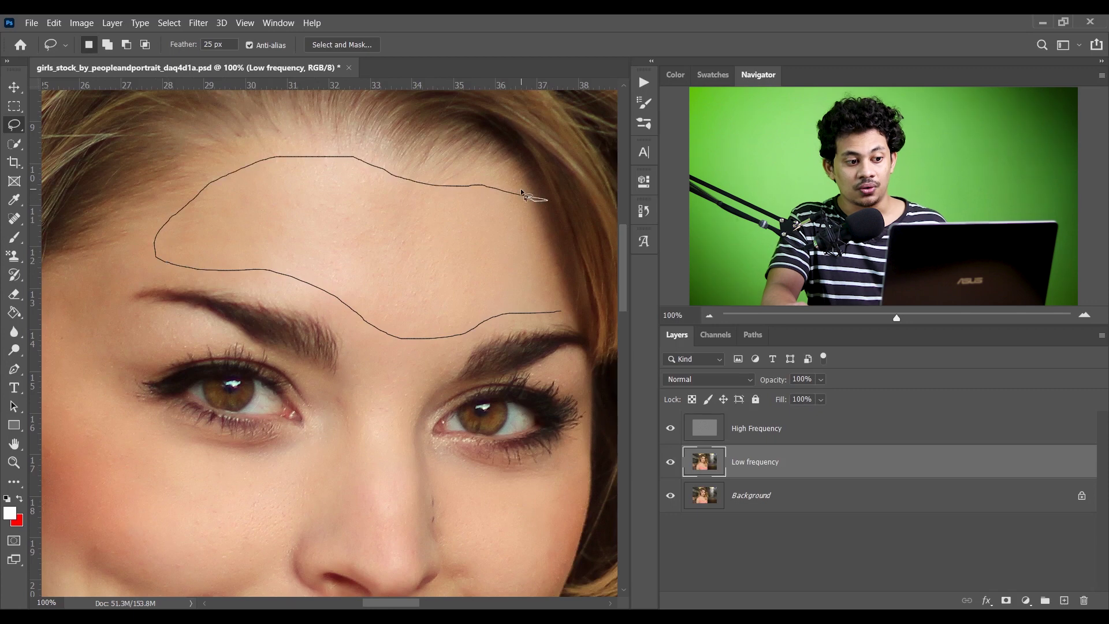
{"action": "left_click_drag", "start_coordinate": [523, 194], "coordinate": [545, 303]}
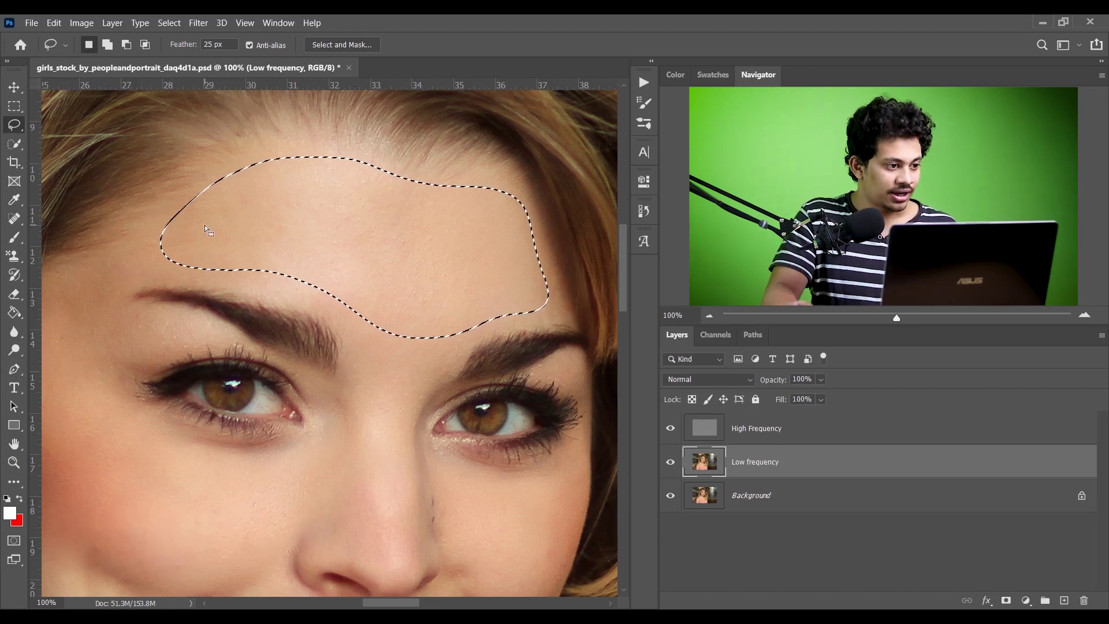
Apply a 16 px Gaussian Blur to the selected forehead skin and clear the selection.
{"action": "left_click", "coordinate": [198, 23]}
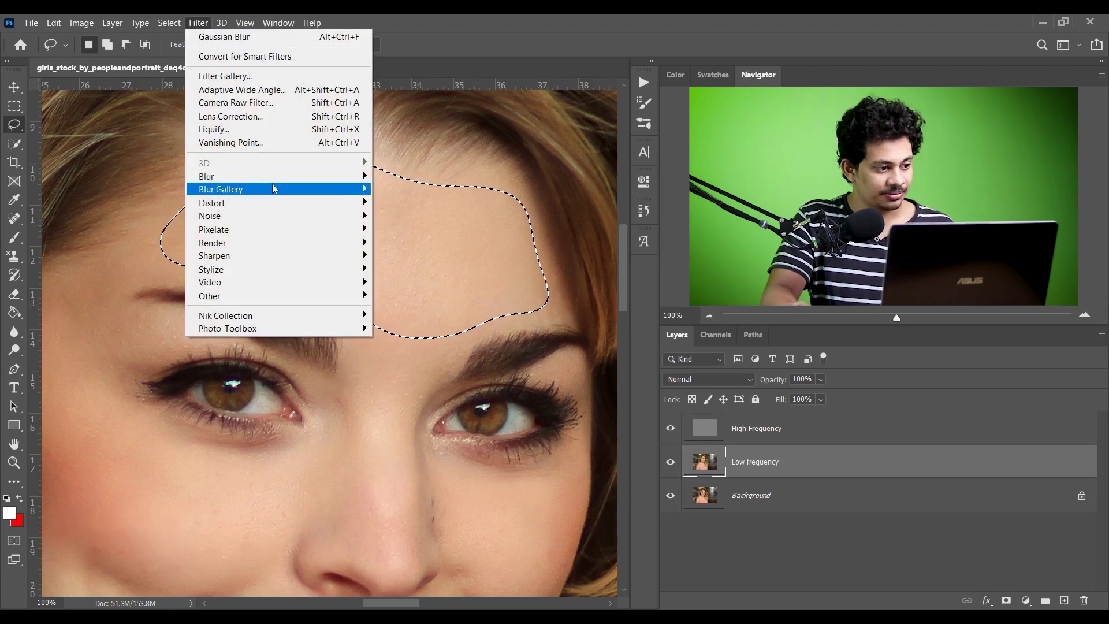
{"action": "mouse_move", "coordinate": [277, 176]}
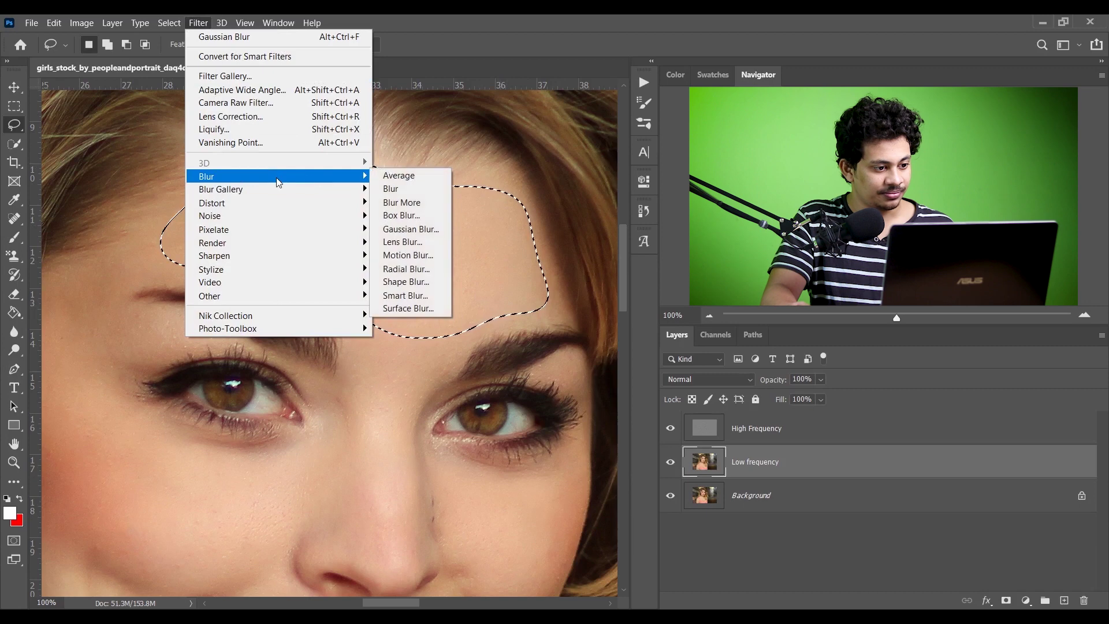
{"action": "left_click", "coordinate": [421, 228]}
{"action": "left_click_drag", "start_coordinate": [452, 312], "coordinate": [293, 327]}
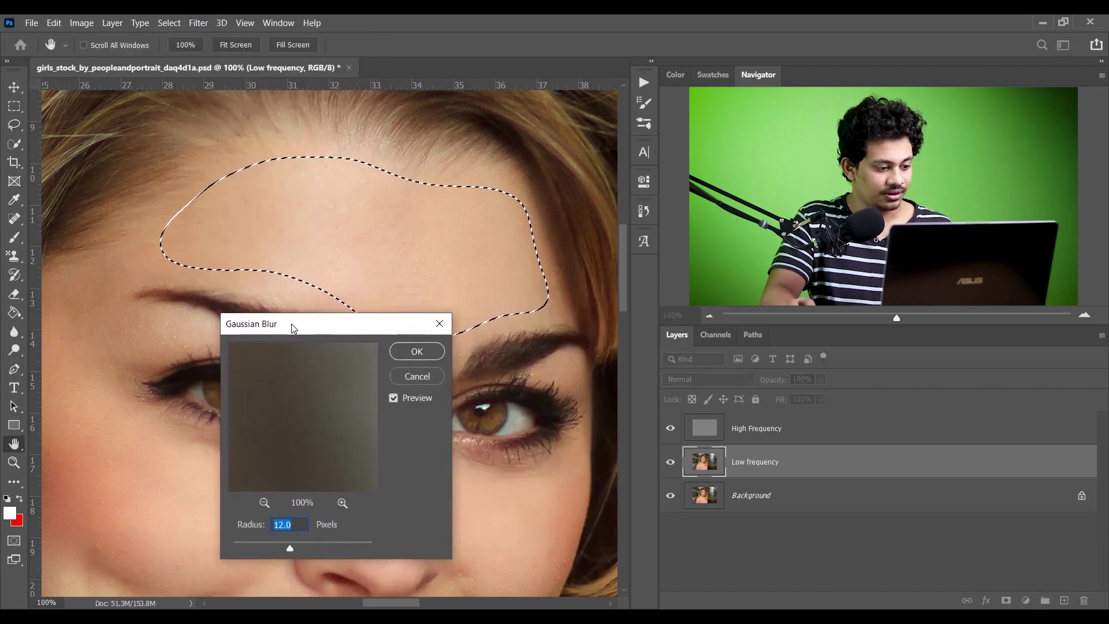
{"action": "left_click_drag", "start_coordinate": [306, 548], "coordinate": [307, 549]}
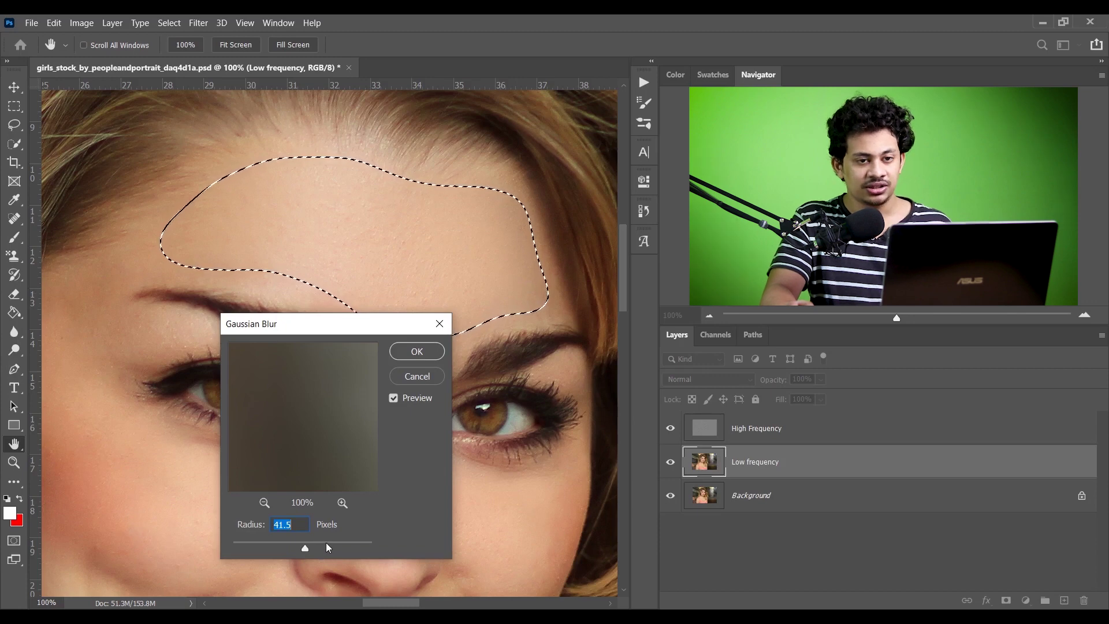
{"action": "left_click_drag", "start_coordinate": [293, 549], "coordinate": [295, 549]}
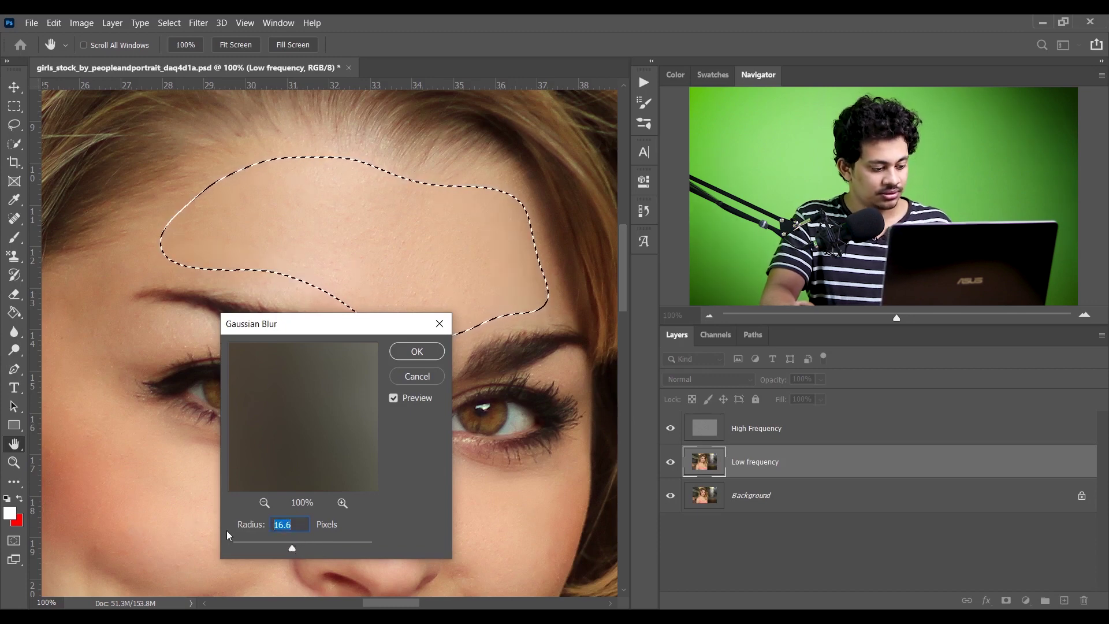
{"action": "type", "text": "22"}
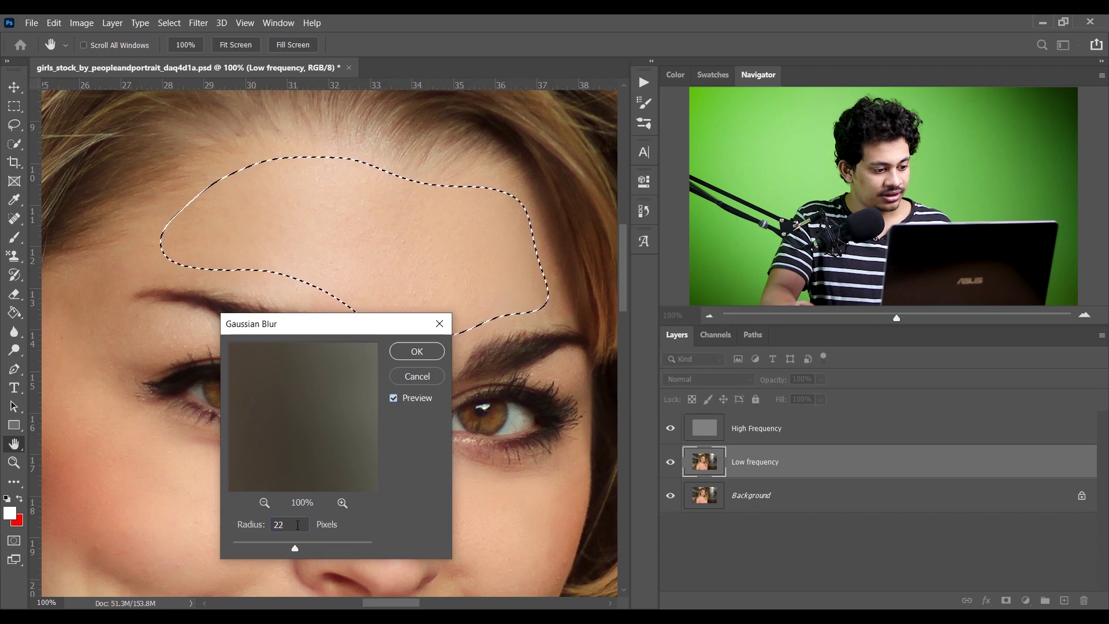
{"action": "type", "text": "16"}
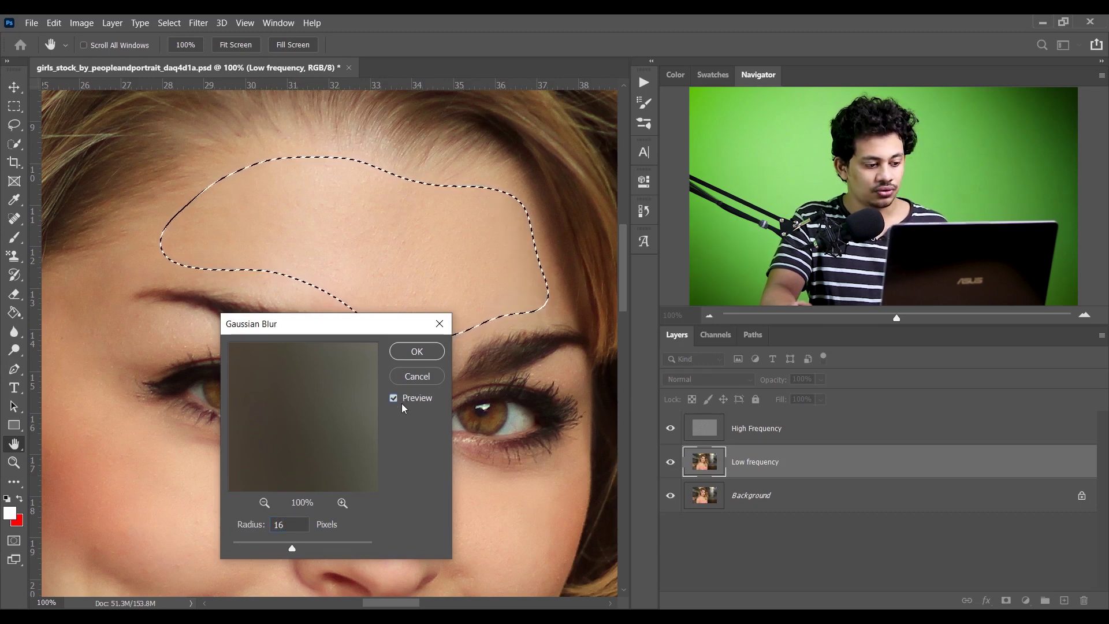
{"action": "left_click", "coordinate": [414, 359]}
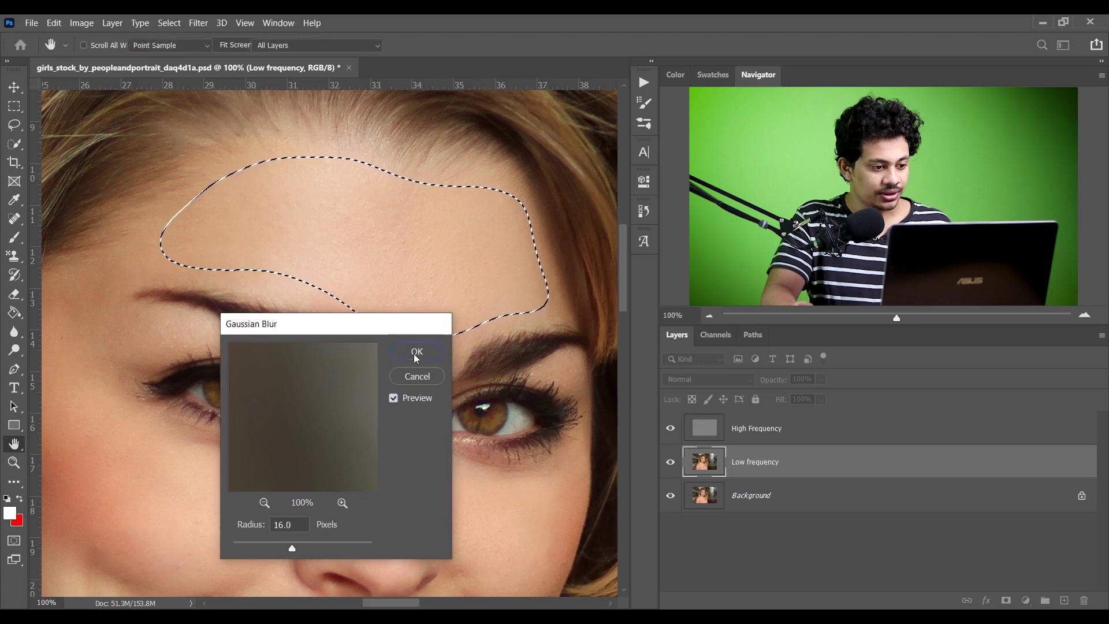
{"action": "key", "text": "ctrl+d"}
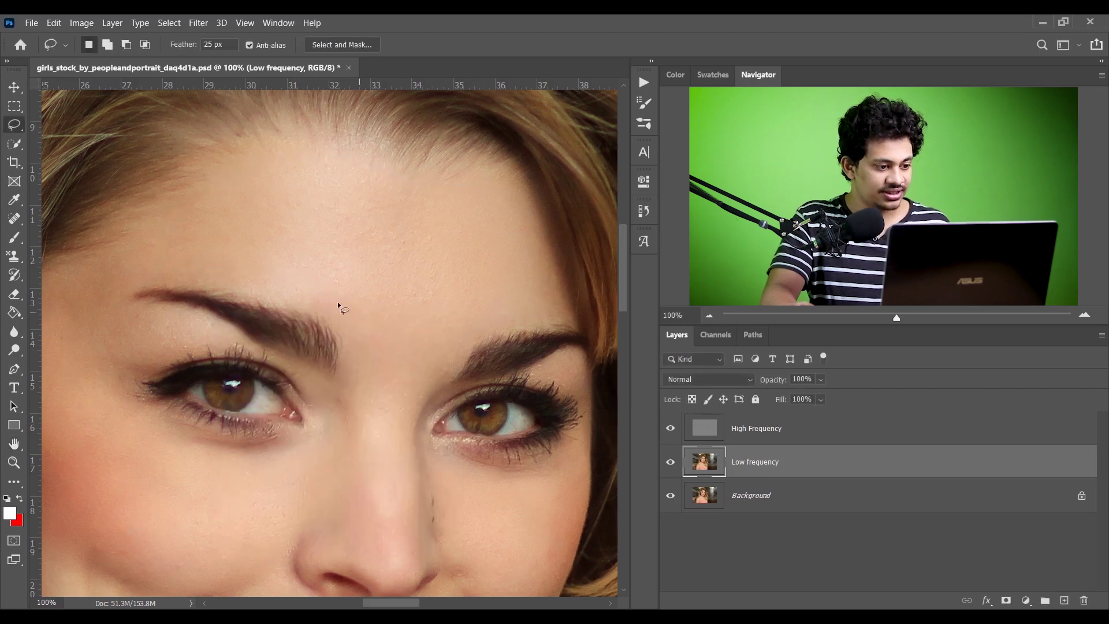
Lasso the temple and the forehead above the eyebrow on the reddened-cheek side, repeat the Gaussian Blur and deselect.
{"action": "scroll", "coordinate": [352, 312], "scroll_direction": "left", "scroll_amount": 4}
{"action": "scroll", "coordinate": [358, 242], "scroll_direction": "right", "scroll_amount": 1}
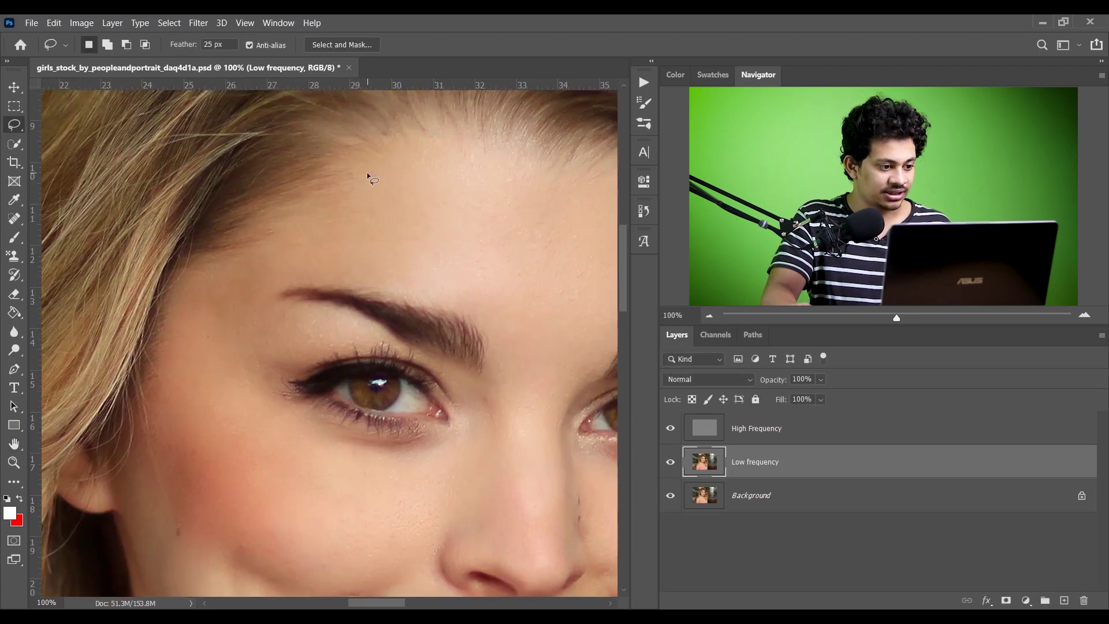
{"action": "mouse_move", "coordinate": [335, 228]}
{"action": "left_mouse_down"}
{"action": "mouse_move", "coordinate": [227, 266]}
{"action": "mouse_move", "coordinate": [184, 307]}
{"action": "mouse_move", "coordinate": [173, 355]}
{"action": "mouse_move", "coordinate": [241, 336]}
{"action": "left_mouse_up"}
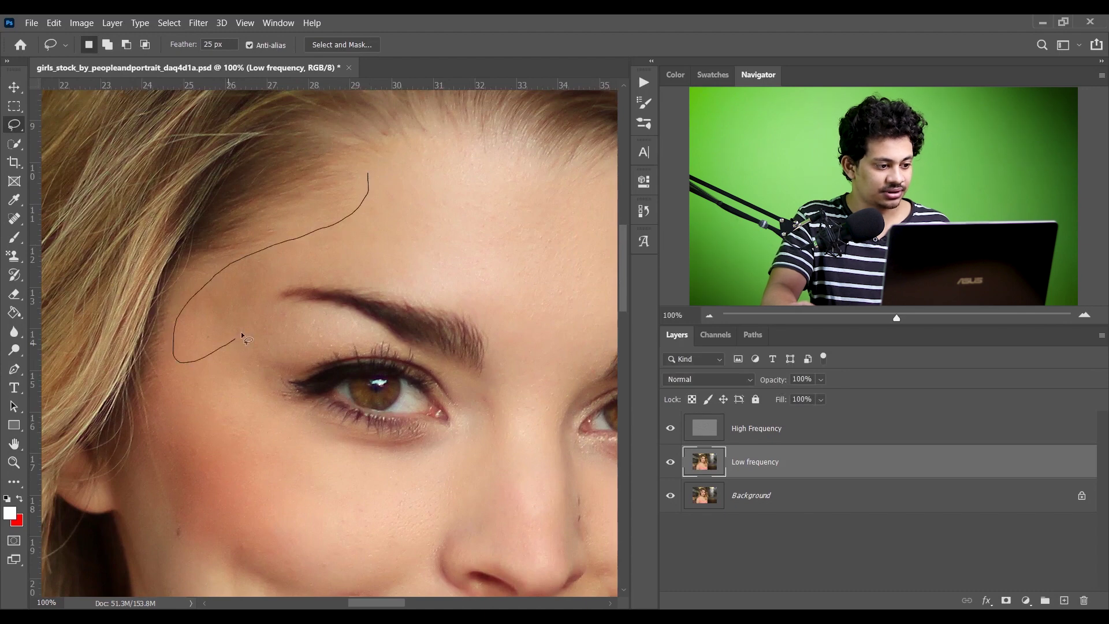
{"action": "mouse_move", "coordinate": [358, 280]}
{"action": "left_mouse_down"}
{"action": "mouse_move", "coordinate": [449, 271]}
{"action": "mouse_move", "coordinate": [463, 178]}
{"action": "mouse_move", "coordinate": [417, 159]}
{"action": "mouse_move", "coordinate": [368, 173]}
{"action": "left_mouse_up"}
{"action": "left_click", "coordinate": [198, 23]}
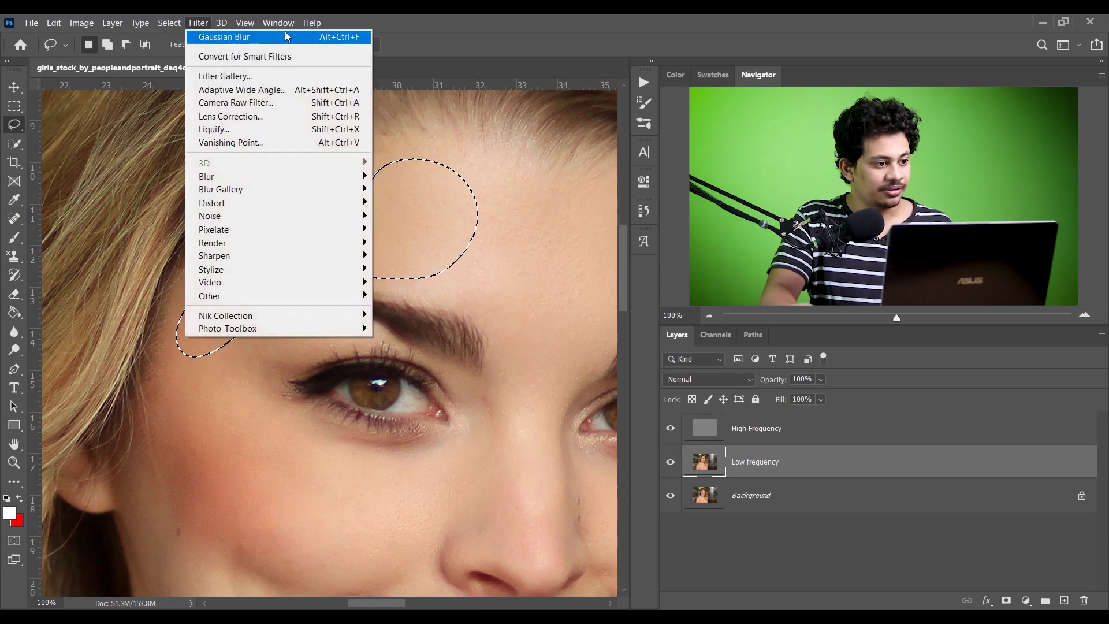
{"action": "left_click", "coordinate": [325, 39]}
{"action": "key", "text": "ctrl+d"}
Lasso the reddened cheek from below the eye to the mouth corner, repeat the Gaussian Blur and deselect.
{"action": "left_click_drag", "start_coordinate": [400, 226], "coordinate": [373, 88]}
{"action": "mouse_move", "coordinate": [418, 314]}
{"action": "left_mouse_down"}
{"action": "mouse_move", "coordinate": [343, 313]}
{"action": "mouse_move", "coordinate": [272, 275]}
{"action": "mouse_move", "coordinate": [182, 195]}
{"action": "mouse_move", "coordinate": [152, 232]}
{"action": "mouse_move", "coordinate": [132, 304]}
{"action": "mouse_move", "coordinate": [125, 415]}
{"action": "mouse_move", "coordinate": [215, 492]}
{"action": "left_mouse_up"}
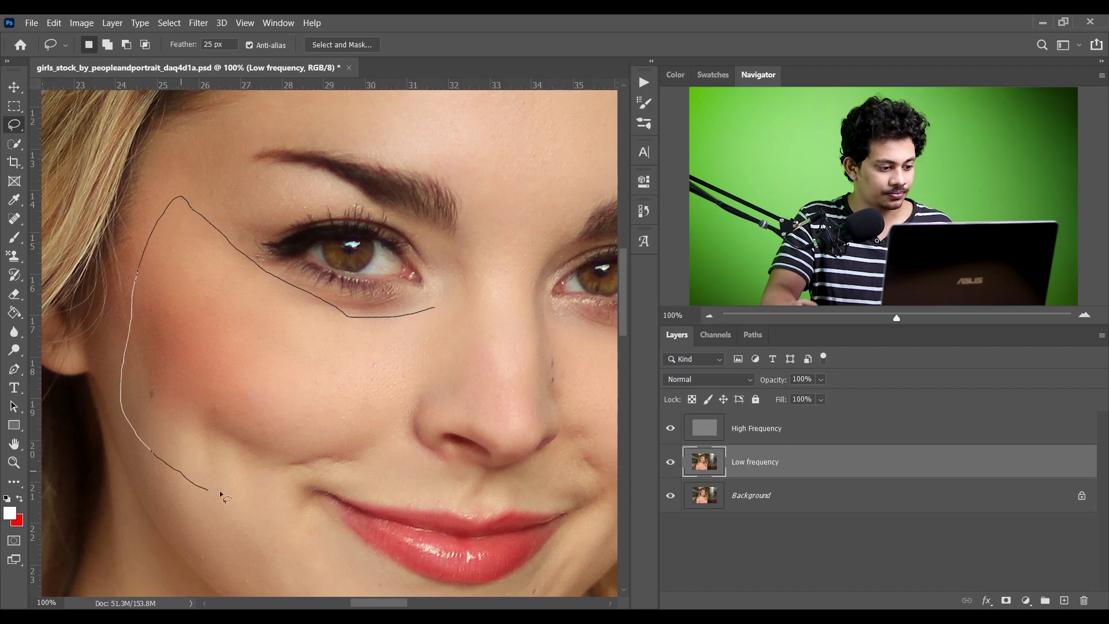
{"action": "mouse_move", "coordinate": [342, 473]}
{"action": "left_mouse_down"}
{"action": "mouse_move", "coordinate": [369, 471]}
{"action": "mouse_move", "coordinate": [430, 317]}
{"action": "left_mouse_up"}
{"action": "left_click", "coordinate": [198, 23]}
{"action": "left_click", "coordinate": [202, 37]}
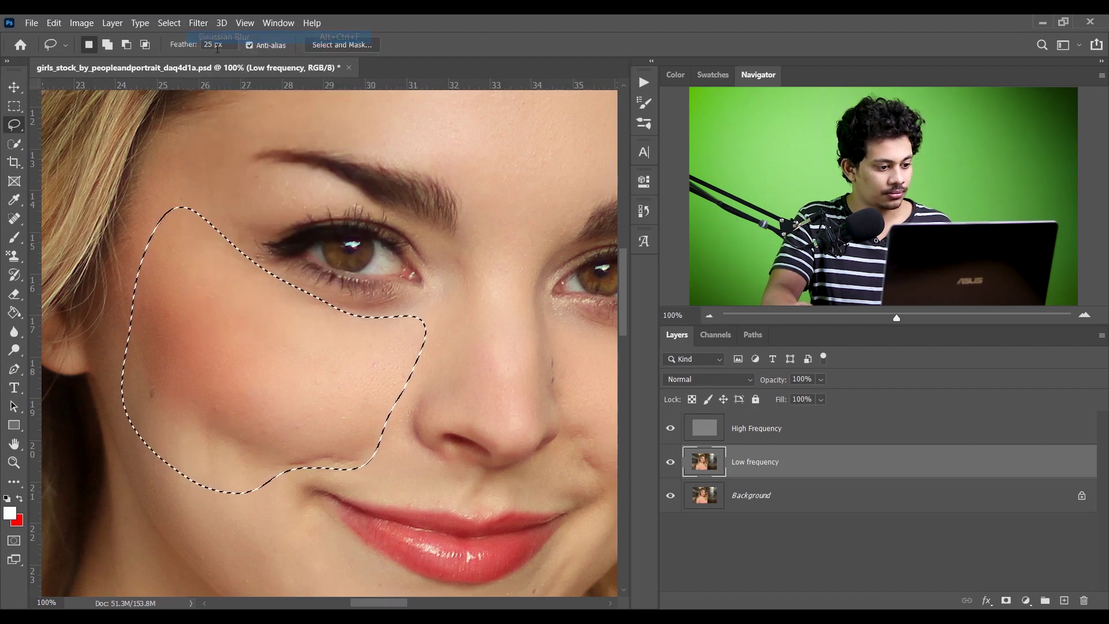
{"action": "key", "text": "ctrl+d"}
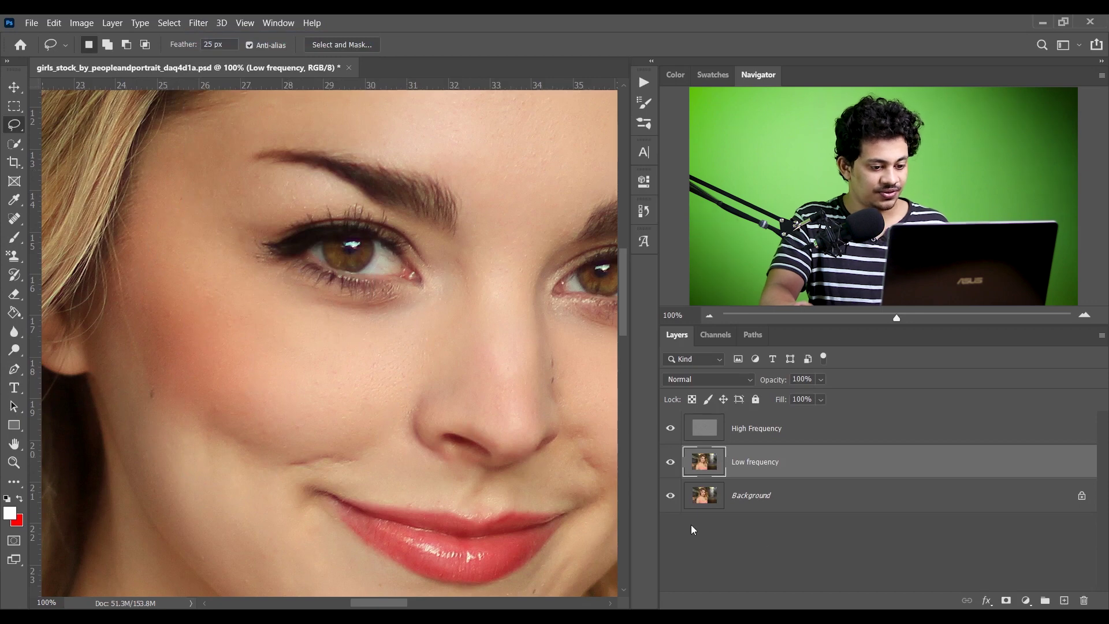
Compare the smoothed cheek with the original by toggling the visibility of all layers above the Background.
{"action": "left_click", "coordinate": [673, 503], "text": "alt"}
{"action": "left_click", "coordinate": [673, 504], "text": "alt"}
{"action": "left_click", "coordinate": [673, 503], "text": "alt"}
{"action": "left_click", "coordinate": [673, 502], "text": "alt"}
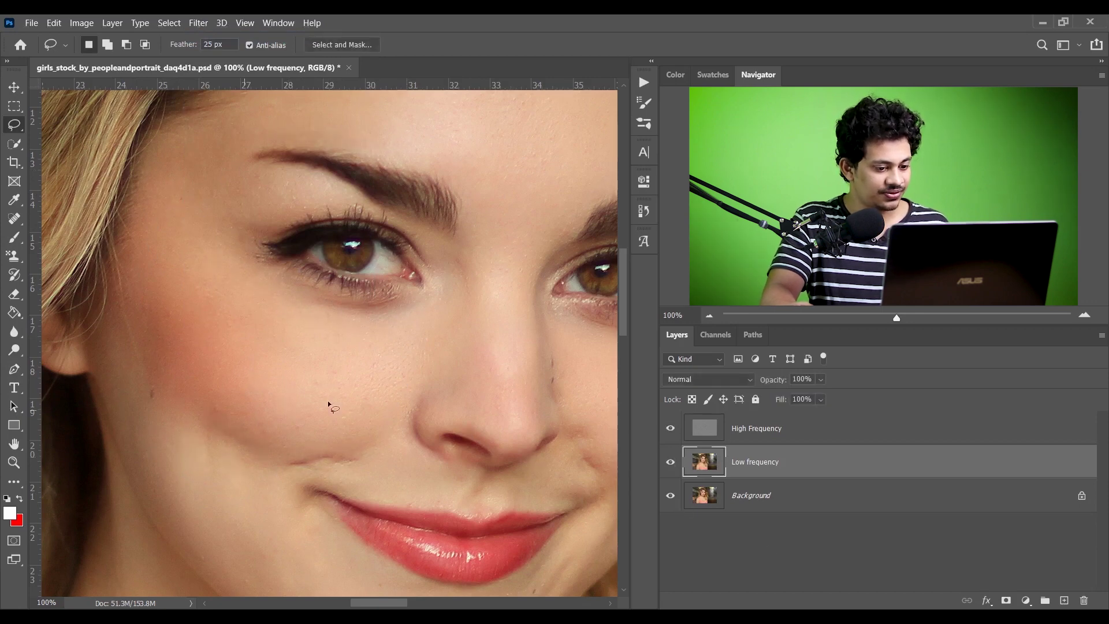
{"action": "left_click", "coordinate": [670, 496], "text": "alt"}
{"action": "left_click", "coordinate": [669, 499], "text": "alt"}
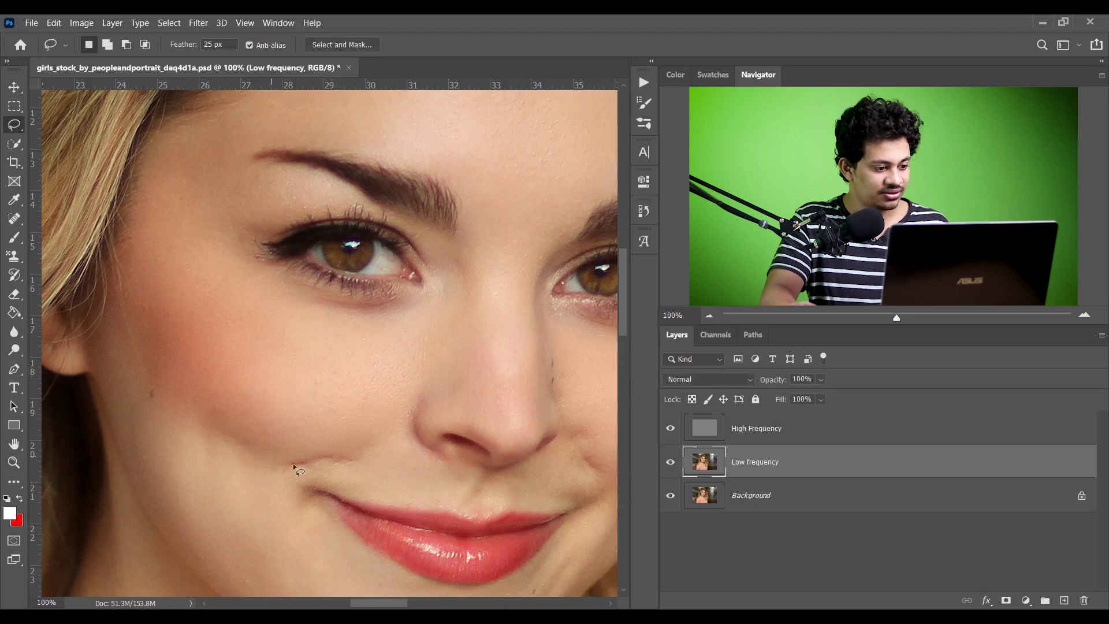
Lasso the reddened cheek again, including the smile crease and the skin towards the jaw, repeat the Gaussian Blur and deselect.
{"action": "left_click_drag", "start_coordinate": [312, 443], "coordinate": [365, 358]}
{"action": "left_click_drag", "start_coordinate": [185, 197], "coordinate": [158, 269]}
{"action": "left_click_drag", "start_coordinate": [283, 464], "coordinate": [327, 423]}
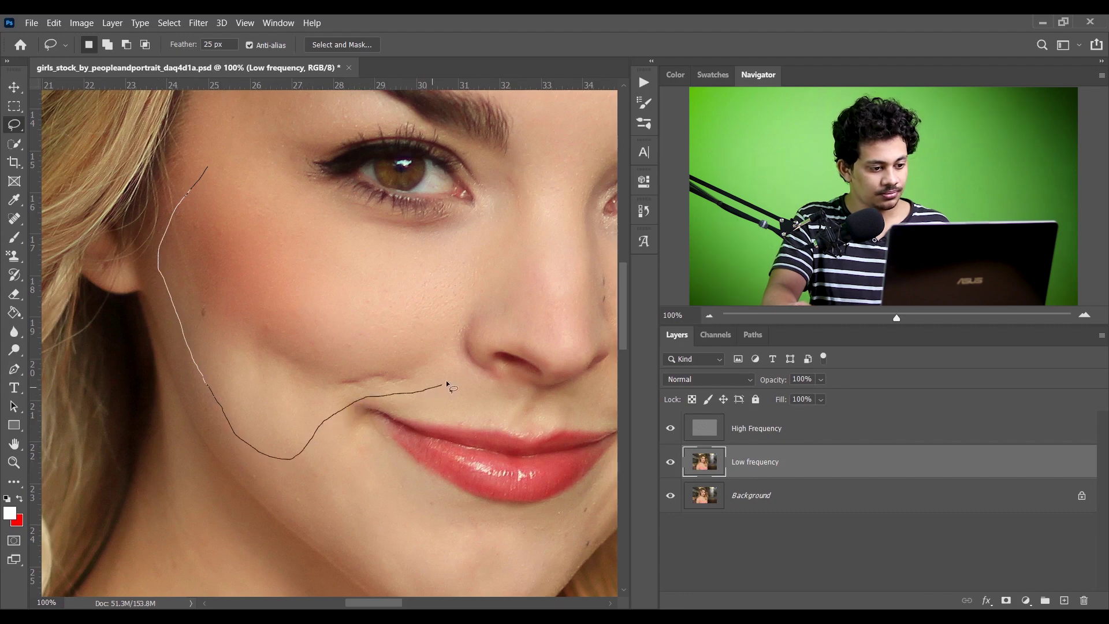
{"action": "mouse_move", "coordinate": [460, 329]}
{"action": "left_mouse_down"}
{"action": "mouse_move", "coordinate": [346, 227]}
{"action": "mouse_move", "coordinate": [260, 197]}
{"action": "mouse_move", "coordinate": [208, 166]}
{"action": "left_mouse_up"}
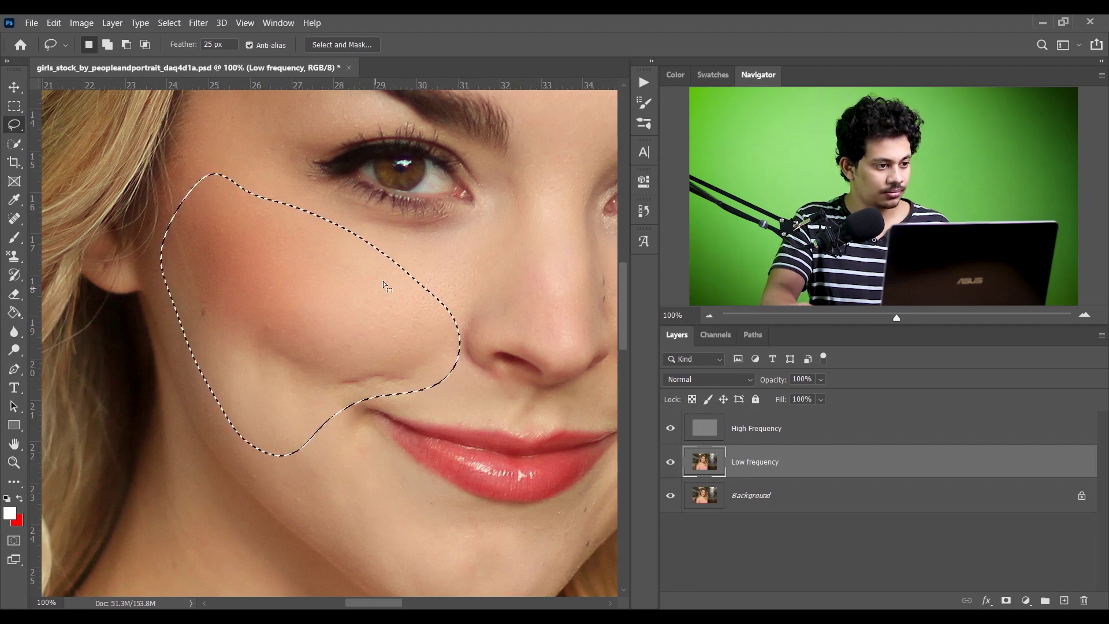
{"action": "left_click", "coordinate": [199, 23]}
{"action": "left_click", "coordinate": [204, 40]}
{"action": "key", "text": "ctrl+d"}
Lasso the skin around the mouth corner and on the chin, repeating the Gaussian Blur on each area and deselecting.
{"action": "mouse_move", "coordinate": [346, 287]}
{"action": "left_mouse_down"}
{"action": "mouse_move", "coordinate": [330, 243]}
{"action": "mouse_move", "coordinate": [395, 349]}
{"action": "mouse_move", "coordinate": [474, 405]}
{"action": "mouse_move", "coordinate": [462, 462]}
{"action": "mouse_move", "coordinate": [316, 419]}
{"action": "mouse_move", "coordinate": [228, 339]}
{"action": "mouse_move", "coordinate": [205, 211]}
{"action": "mouse_move", "coordinate": [333, 241]}
{"action": "mouse_move", "coordinate": [330, 269]}
{"action": "left_mouse_up"}
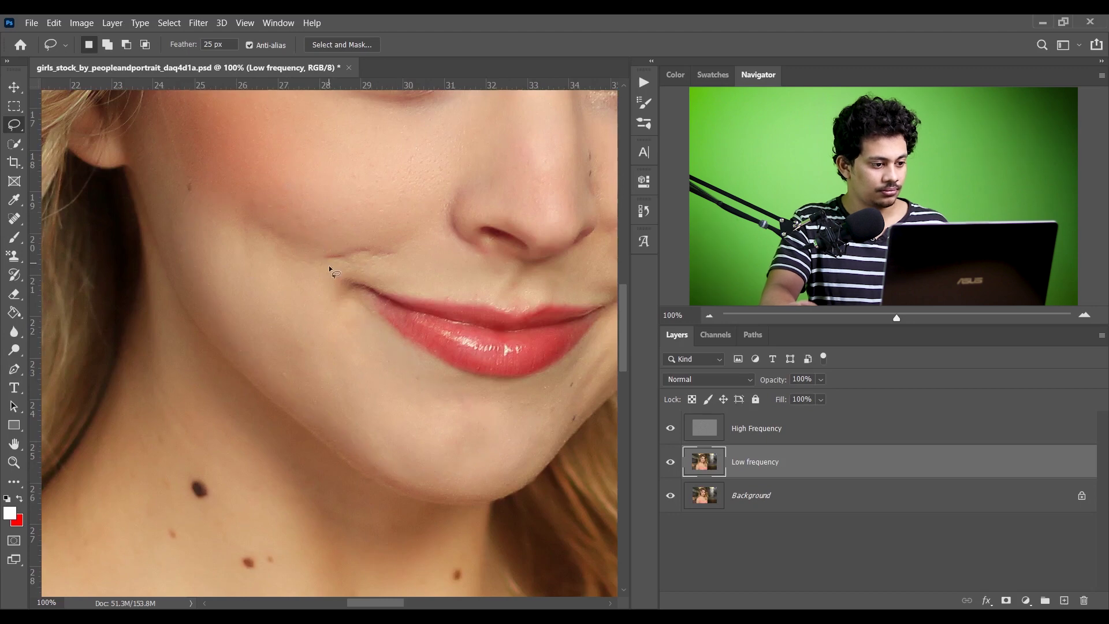
{"action": "left_click", "coordinate": [198, 23]}
{"action": "left_click", "coordinate": [210, 39]}
{"action": "key", "text": "ctrl+d"}
{"action": "mouse_move", "coordinate": [541, 411]}
{"action": "left_mouse_down"}
{"action": "mouse_move", "coordinate": [405, 480]}
{"action": "mouse_move", "coordinate": [450, 495]}
{"action": "mouse_move", "coordinate": [491, 489]}
{"action": "mouse_move", "coordinate": [540, 462]}
{"action": "mouse_move", "coordinate": [564, 411]}
{"action": "left_mouse_up"}
{"action": "left_click_drag", "start_coordinate": [446, 394], "coordinate": [432, 401]}
{"action": "left_click", "coordinate": [198, 24]}
{"action": "left_click", "coordinate": [209, 38]}
{"action": "key", "text": "ctrl+d"}
Lasso the skin above the mouth corner and the smile crease beside it, repeating the Gaussian Blur on each.
{"action": "mouse_move", "coordinate": [504, 282]}
{"action": "left_mouse_down"}
{"action": "mouse_move", "coordinate": [409, 302]}
{"action": "mouse_move", "coordinate": [407, 338]}
{"action": "mouse_move", "coordinate": [358, 333]}
{"action": "left_mouse_up"}
{"action": "left_click_drag", "start_coordinate": [218, 333], "coordinate": [300, 245]}
{"action": "left_click", "coordinate": [198, 23]}
{"action": "left_click", "coordinate": [209, 39]}
{"action": "key", "text": "ctrl+d"}
{"action": "mouse_move", "coordinate": [375, 298]}
{"action": "left_mouse_down"}
{"action": "mouse_move", "coordinate": [292, 292]}
{"action": "mouse_move", "coordinate": [210, 322]}
{"action": "mouse_move", "coordinate": [284, 290]}
{"action": "left_mouse_up"}
{"action": "left_click", "coordinate": [198, 23]}
{"action": "left_click", "coordinate": [224, 37]}
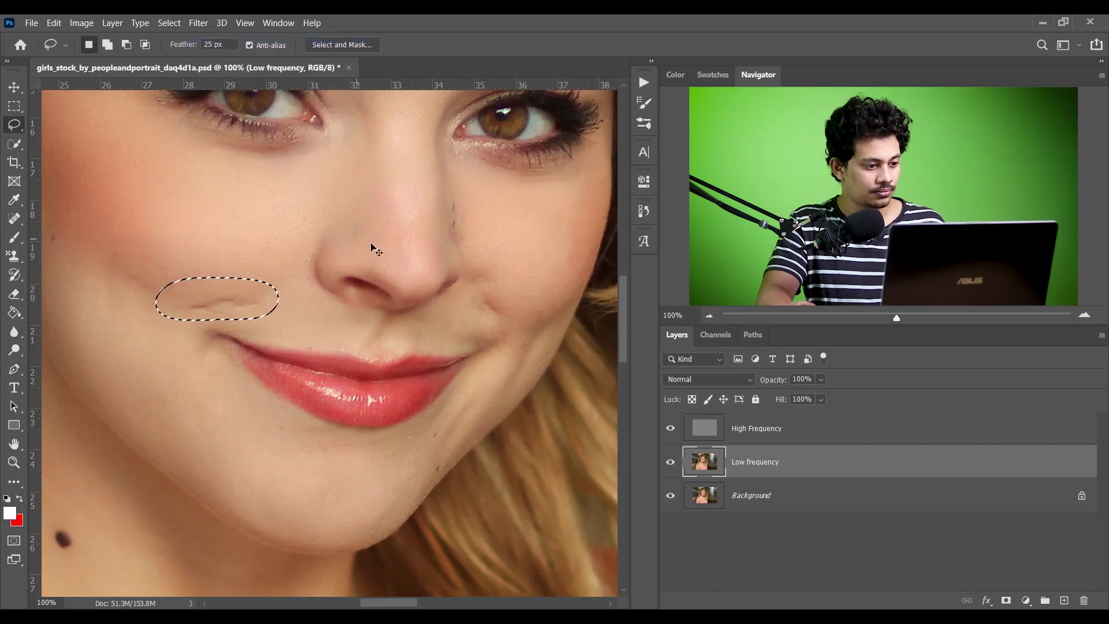
Lasso the opposite cheek between the eye, nose and jaw in two passes, repeating the Gaussian Blur on each.
{"action": "left_click_drag", "start_coordinate": [424, 241], "coordinate": [280, 243]}
{"action": "mouse_move", "coordinate": [445, 182]}
{"action": "left_mouse_down"}
{"action": "mouse_move", "coordinate": [334, 213]}
{"action": "mouse_move", "coordinate": [329, 270]}
{"action": "mouse_move", "coordinate": [301, 312]}
{"action": "left_mouse_up"}
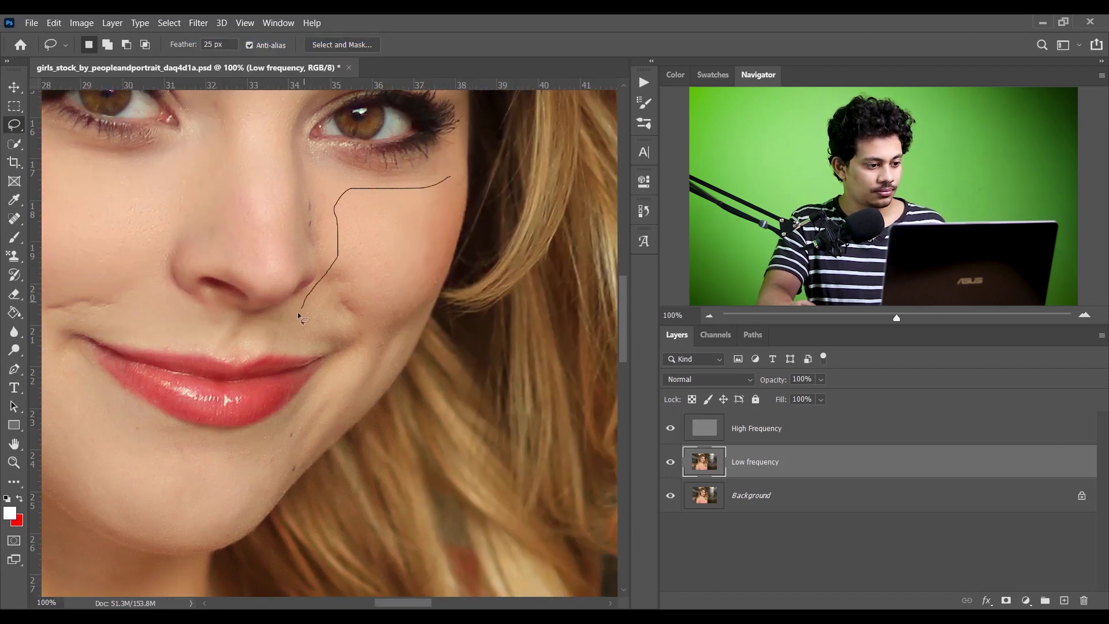
{"action": "mouse_move", "coordinate": [404, 333]}
{"action": "left_mouse_down"}
{"action": "mouse_move", "coordinate": [448, 251]}
{"action": "mouse_move", "coordinate": [454, 185]}
{"action": "left_mouse_up"}
{"action": "left_click", "coordinate": [198, 23]}
{"action": "left_click", "coordinate": [218, 37]}
{"action": "scroll", "coordinate": [408, 297], "scroll_direction": "down", "scroll_amount": 2}
{"action": "mouse_move", "coordinate": [379, 238]}
{"action": "left_mouse_down"}
{"action": "mouse_move", "coordinate": [315, 328]}
{"action": "mouse_move", "coordinate": [230, 396]}
{"action": "mouse_move", "coordinate": [232, 453]}
{"action": "mouse_move", "coordinate": [300, 407]}
{"action": "mouse_move", "coordinate": [385, 311]}
{"action": "mouse_move", "coordinate": [424, 235]}
{"action": "mouse_move", "coordinate": [398, 221]}
{"action": "left_mouse_up"}
{"action": "left_click", "coordinate": [198, 23]}
{"action": "left_click", "coordinate": [218, 37]}
{"action": "key", "text": "ctrl+d"}
Lasso the skin between the eyebrows and on the lower forehead, repeat the Gaussian Blur and deselect.
{"action": "left_click_drag", "start_coordinate": [314, 237], "coordinate": [325, 404]}
{"action": "left_click_drag", "start_coordinate": [281, 202], "coordinate": [241, 295]}
{"action": "mouse_move", "coordinate": [281, 143]}
{"action": "left_mouse_down"}
{"action": "mouse_move", "coordinate": [218, 336]}
{"action": "mouse_move", "coordinate": [307, 250]}
{"action": "mouse_move", "coordinate": [396, 203]}
{"action": "mouse_move", "coordinate": [252, 110]}
{"action": "mouse_move", "coordinate": [247, 163]}
{"action": "left_mouse_up"}
{"action": "left_click", "coordinate": [198, 23]}
{"action": "left_click", "coordinate": [218, 37]}
{"action": "key", "text": "ctrl+d"}
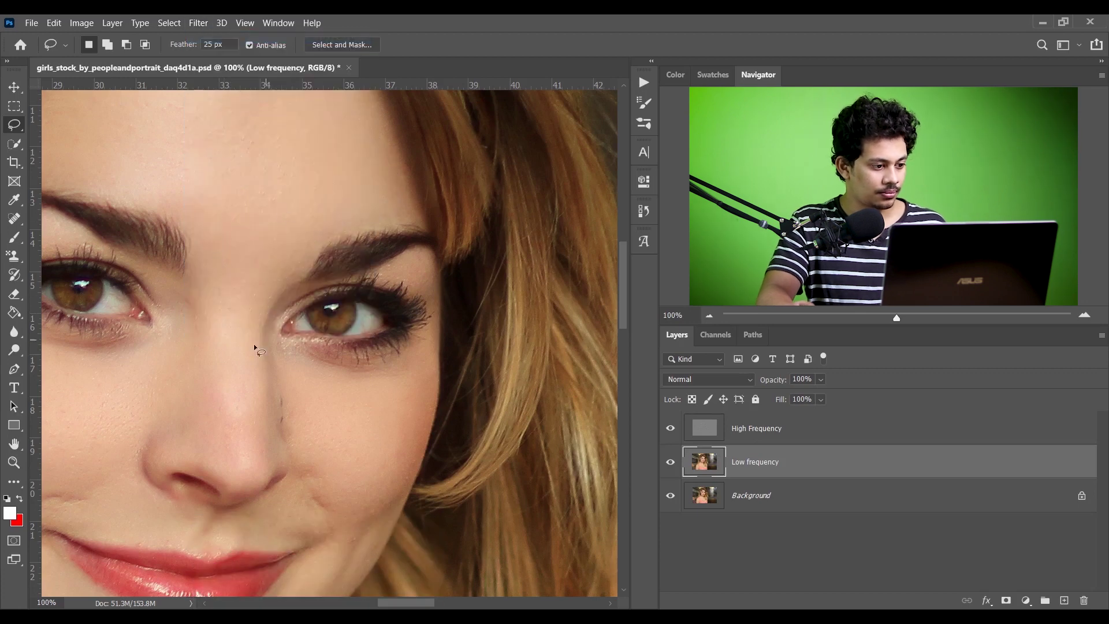
Lasso the nose from its bridge to the tip, repeat the Gaussian Blur and deselect.
{"action": "left_click_drag", "start_coordinate": [252, 363], "coordinate": [250, 259]}
{"action": "mouse_move", "coordinate": [211, 196]}
{"action": "left_mouse_down"}
{"action": "mouse_move", "coordinate": [205, 345]}
{"action": "mouse_move", "coordinate": [238, 373]}
{"action": "left_mouse_up"}
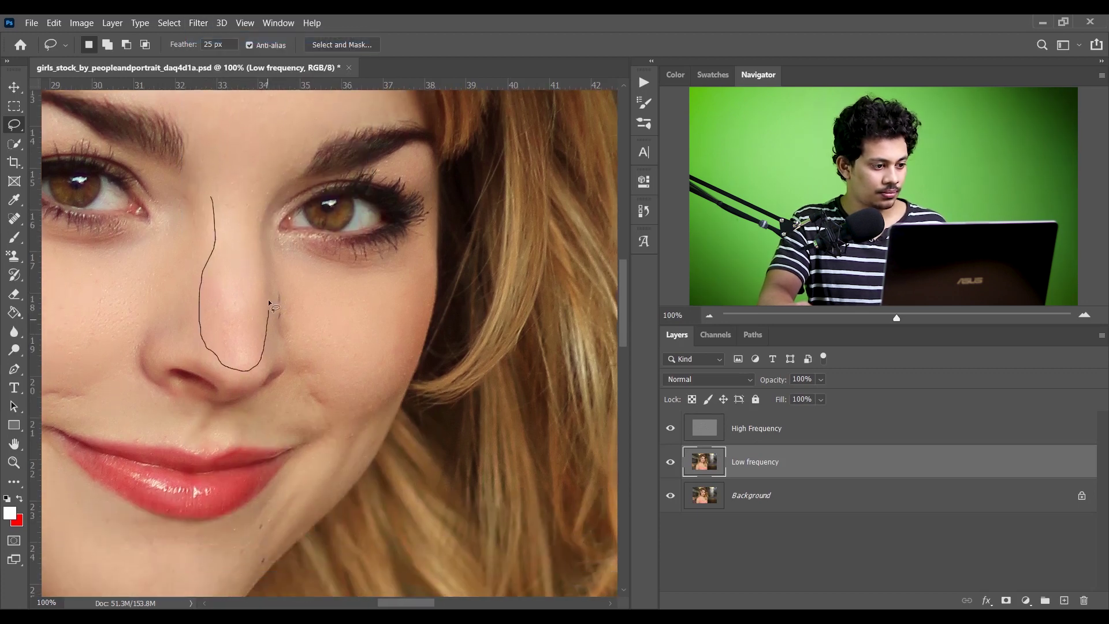
{"action": "left_click_drag", "start_coordinate": [247, 200], "coordinate": [249, 202]}
{"action": "left_click", "coordinate": [198, 23]}
{"action": "left_click", "coordinate": [218, 36]}
{"action": "key", "text": "ctrl+d"}
Smooth the skin beside the nose on the reddened-cheek side with a small oval lasso and the repeated Gaussian Blur, then deselect.
{"action": "mouse_move", "coordinate": [241, 272]}
{"action": "left_mouse_down"}
{"action": "mouse_move", "coordinate": [319, 214]}
{"action": "mouse_move", "coordinate": [280, 257]}
{"action": "mouse_move", "coordinate": [328, 243]}
{"action": "mouse_move", "coordinate": [380, 246]}
{"action": "mouse_move", "coordinate": [265, 267]}
{"action": "mouse_move", "coordinate": [286, 303]}
{"action": "mouse_move", "coordinate": [313, 267]}
{"action": "mouse_move", "coordinate": [345, 197]}
{"action": "left_mouse_up"}
{"action": "left_click", "coordinate": [198, 23]}
{"action": "left_click", "coordinate": [218, 36]}
{"action": "key", "text": "ctrl+d"}
{"action": "left_click", "coordinate": [198, 23]}
{"action": "left_click", "coordinate": [218, 35]}
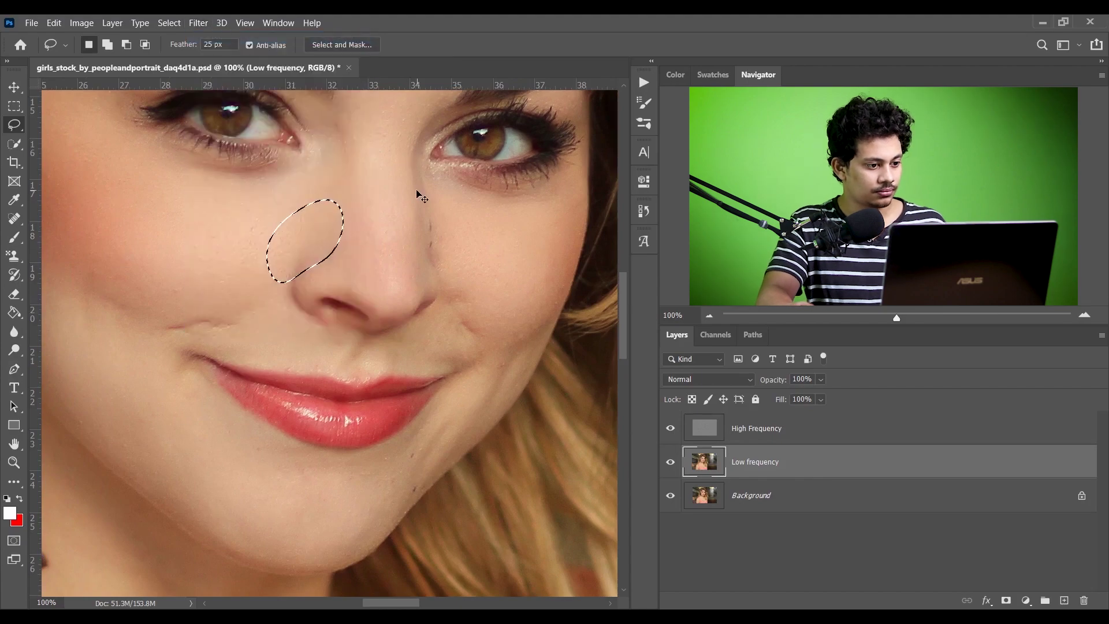
{"action": "key", "text": "ctrl+d"}
Lasso the skin beside the nose on the opposite cheek, repeat the Gaussian Blur and deselect.
{"action": "left_click_drag", "start_coordinate": [467, 212], "coordinate": [259, 192]}
{"action": "mouse_move", "coordinate": [276, 238]}
{"action": "left_mouse_down"}
{"action": "mouse_move", "coordinate": [202, 327]}
{"action": "mouse_move", "coordinate": [253, 343]}
{"action": "mouse_move", "coordinate": [300, 319]}
{"action": "mouse_move", "coordinate": [283, 237]}
{"action": "left_mouse_up"}
{"action": "left_click", "coordinate": [199, 25]}
{"action": "left_click", "coordinate": [217, 36]}
{"action": "key", "text": "ctrl+d"}
Lasso the neck and upper chest below the jawline, repeat the Gaussian Blur and deselect.
{"action": "left_click_drag", "start_coordinate": [319, 275], "coordinate": [453, 173]}
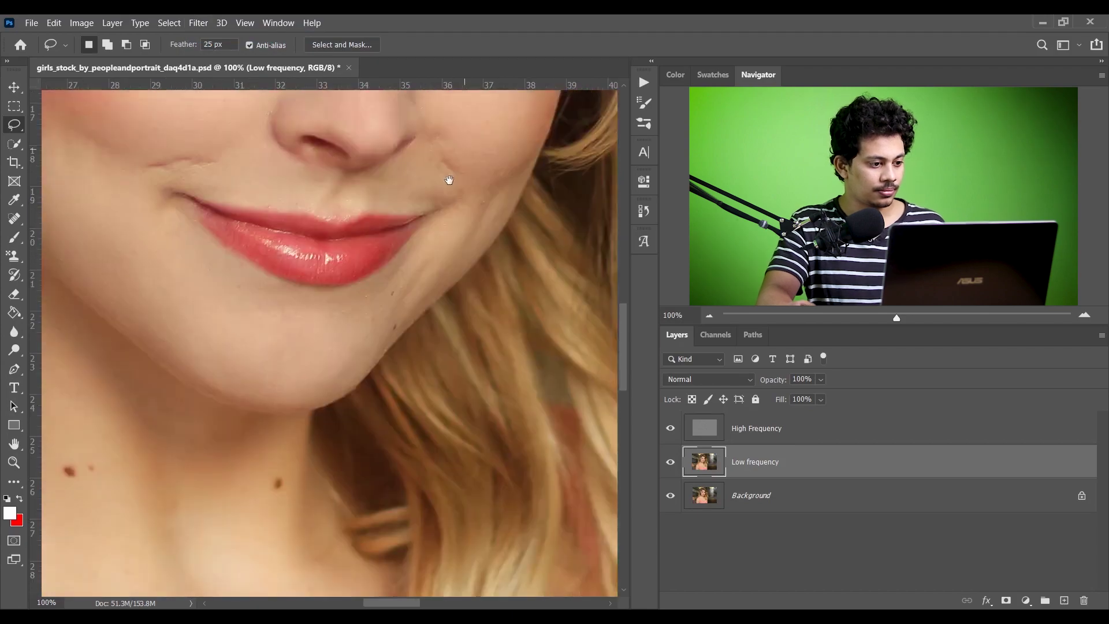
{"action": "key", "text": "ctrl+minus"}
{"action": "mouse_move", "coordinate": [238, 162]}
{"action": "left_mouse_down"}
{"action": "mouse_move", "coordinate": [301, 234]}
{"action": "mouse_move", "coordinate": [427, 312]}
{"action": "mouse_move", "coordinate": [467, 366]}
{"action": "mouse_move", "coordinate": [476, 413]}
{"action": "mouse_move", "coordinate": [378, 316]}
{"action": "mouse_move", "coordinate": [462, 451]}
{"action": "mouse_move", "coordinate": [460, 498]}
{"action": "mouse_move", "coordinate": [160, 458]}
{"action": "mouse_move", "coordinate": [316, 485]}
{"action": "mouse_move", "coordinate": [268, 474]}
{"action": "mouse_move", "coordinate": [207, 426]}
{"action": "mouse_move", "coordinate": [174, 347]}
{"action": "mouse_move", "coordinate": [183, 281]}
{"action": "mouse_move", "coordinate": [257, 202]}
{"action": "mouse_move", "coordinate": [304, 96]}
{"action": "left_mouse_up"}
{"action": "left_click", "coordinate": [198, 23]}
{"action": "left_click", "coordinate": [213, 37]}
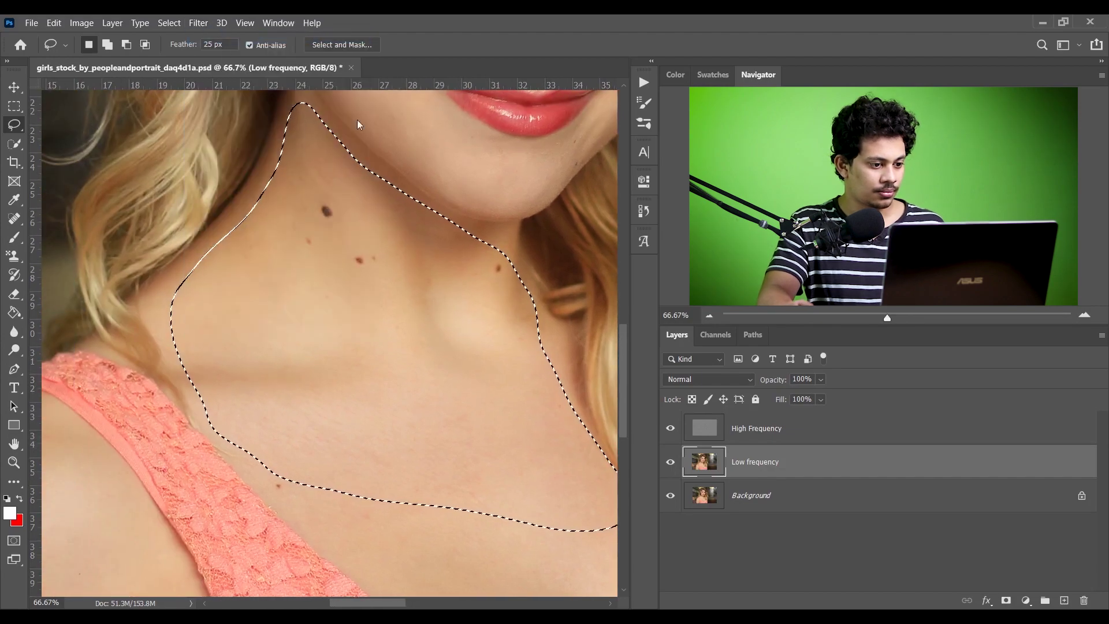
{"action": "key", "text": "ctrl+d"}
Lasso the chest skin above the dress neckline, repeat the Gaussian Blur and deselect.
{"action": "key", "text": "ctrl+minus"}
{"action": "left_click_drag", "start_coordinate": [482, 438], "coordinate": [389, 284]}
{"action": "mouse_move", "coordinate": [471, 303]}
{"action": "left_mouse_down"}
{"action": "mouse_move", "coordinate": [198, 291]}
{"action": "mouse_move", "coordinate": [307, 400]}
{"action": "mouse_move", "coordinate": [435, 444]}
{"action": "mouse_move", "coordinate": [500, 433]}
{"action": "mouse_move", "coordinate": [511, 413]}
{"action": "mouse_move", "coordinate": [458, 353]}
{"action": "mouse_move", "coordinate": [472, 312]}
{"action": "left_mouse_up"}
{"action": "left_click", "coordinate": [197, 24]}
{"action": "left_click", "coordinate": [212, 37]}
{"action": "key", "text": "ctrl+d"}
Lasso the bare upper arm and the small patch between the arm and the dress, repeating the Gaussian Blur on each.
{"action": "left_click_drag", "start_coordinate": [410, 271], "coordinate": [604, 206]}
{"action": "mouse_move", "coordinate": [209, 169]}
{"action": "left_mouse_down"}
{"action": "mouse_move", "coordinate": [326, 312]}
{"action": "mouse_move", "coordinate": [295, 465]}
{"action": "mouse_move", "coordinate": [159, 457]}
{"action": "mouse_move", "coordinate": [140, 236]}
{"action": "left_mouse_up"}
{"action": "left_click", "coordinate": [198, 23]}
{"action": "left_click", "coordinate": [216, 37]}
{"action": "key", "text": "ctrl+d"}
{"action": "mouse_move", "coordinate": [314, 326]}
{"action": "left_mouse_down"}
{"action": "mouse_move", "coordinate": [349, 366]}
{"action": "mouse_move", "coordinate": [327, 434]}
{"action": "mouse_move", "coordinate": [314, 411]}
{"action": "mouse_move", "coordinate": [317, 334]}
{"action": "left_mouse_up"}
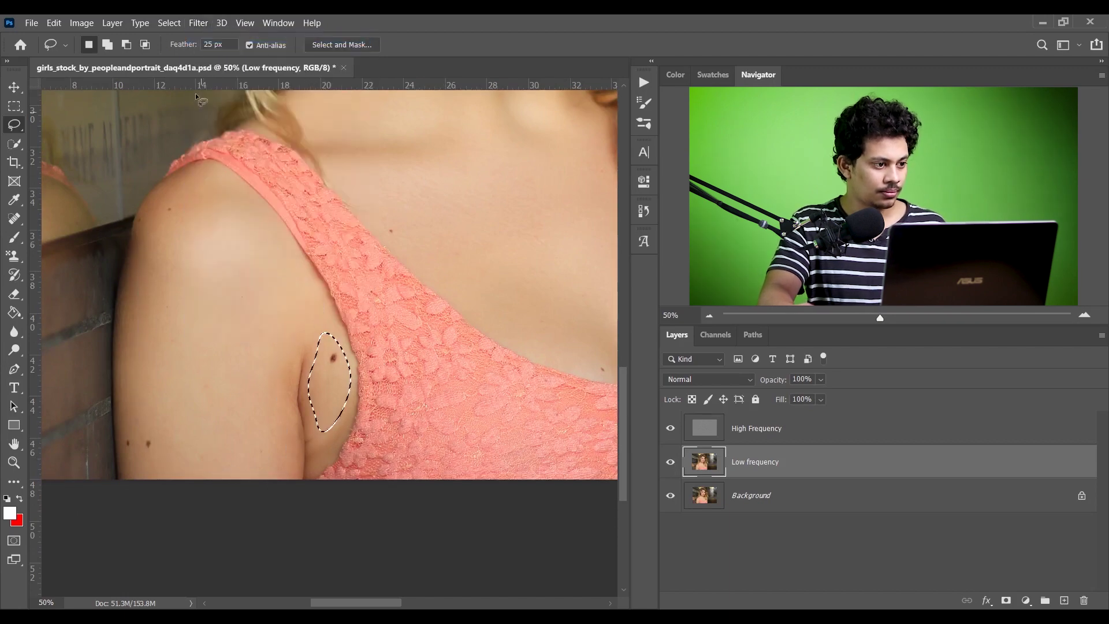
{"action": "left_click", "coordinate": [198, 23]}
{"action": "left_click", "coordinate": [209, 36]}
{"action": "key", "text": "ctrl+d"}
Compare the whole smoothed portrait with the original by toggling the visibility of all layers above the Background.
{"action": "key", "text": "ctrl+minus"}
{"action": "key", "text": "ctrl+minus"}
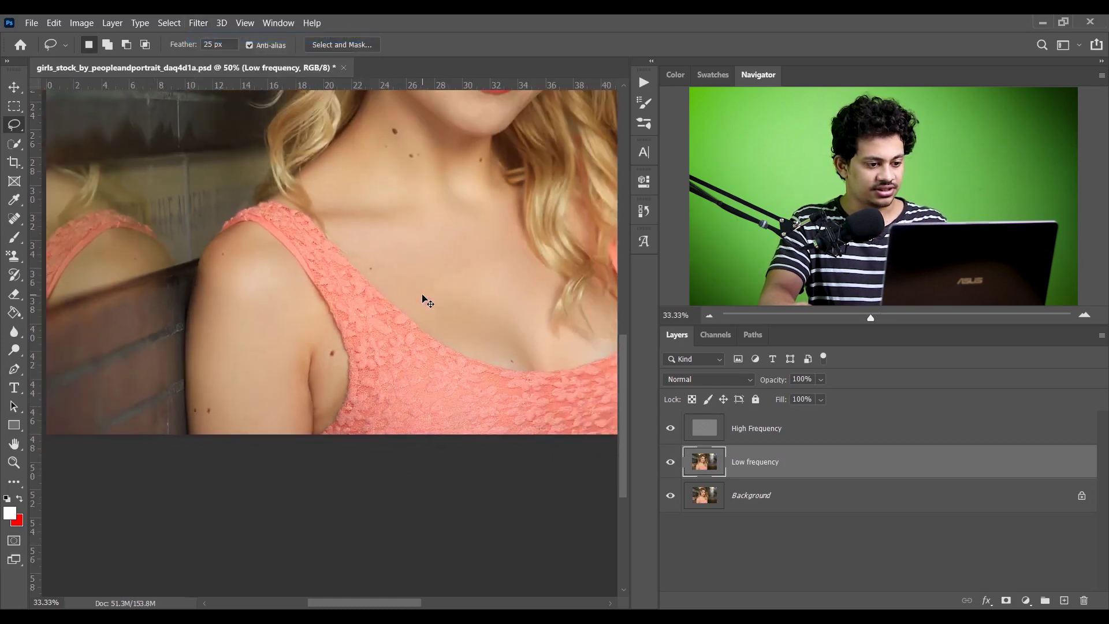
{"action": "left_click_drag", "start_coordinate": [483, 287], "coordinate": [380, 321]}
{"action": "left_click", "coordinate": [669, 498], "text": "alt"}
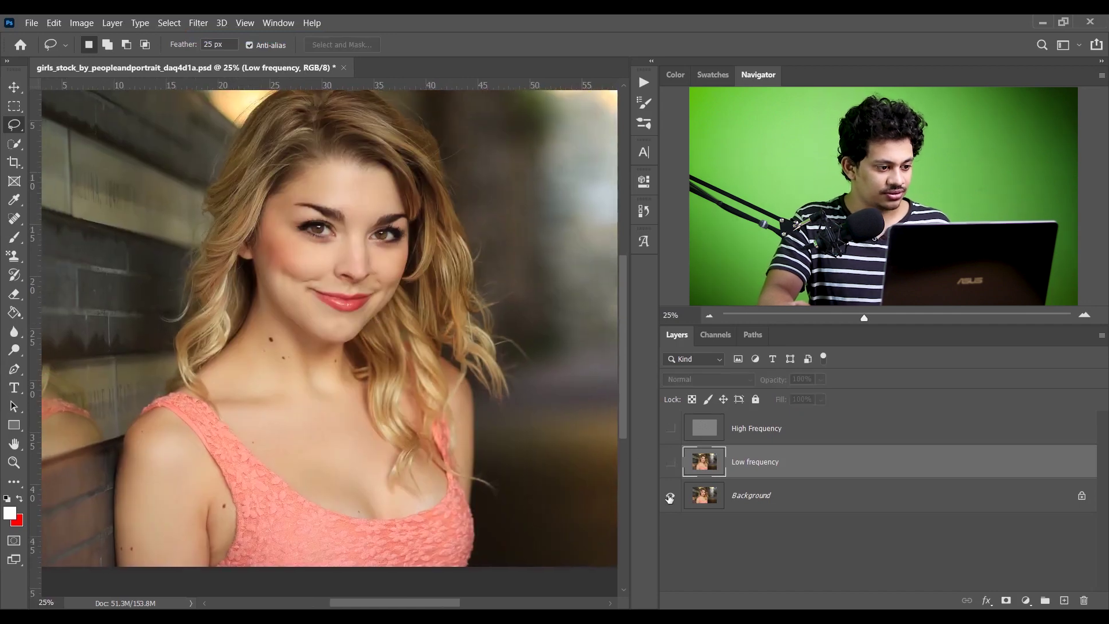
{"action": "left_click", "coordinate": [670, 497], "text": "alt"}
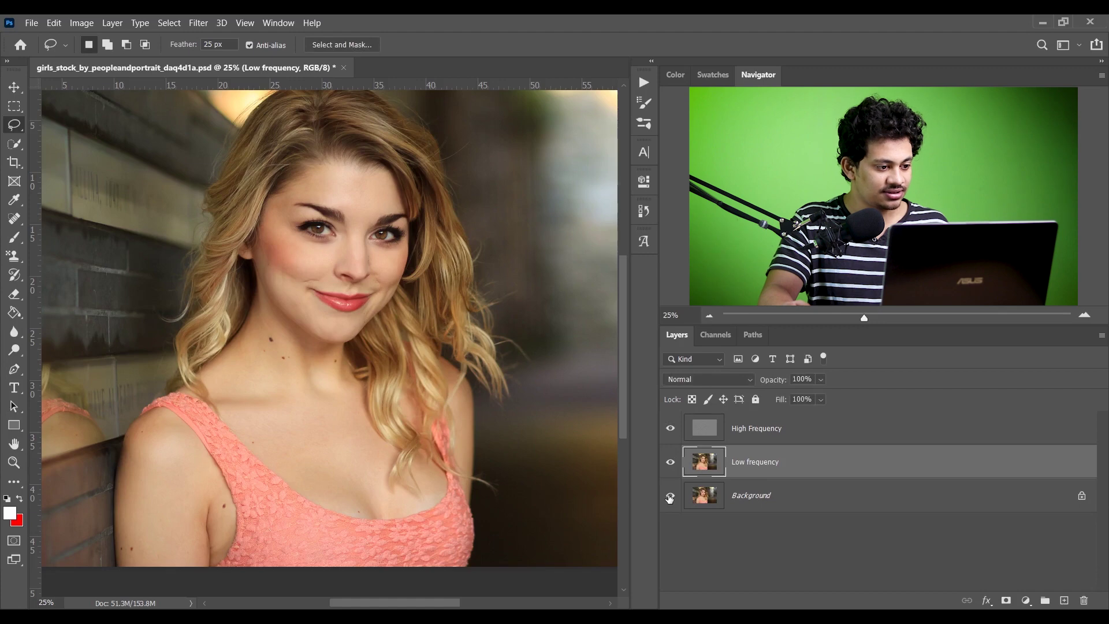
{"action": "left_click", "coordinate": [670, 497], "text": "alt"}
{"action": "left_click", "coordinate": [670, 498], "text": "alt"}
{"action": "left_click", "coordinate": [670, 497], "text": "alt"}
{"action": "left_click", "coordinate": [669, 498], "text": "alt"}
Select the High Frequency layer and activate the Healing Brush for close work around the mouth.
{"action": "key", "text": "ctrl+plus"}
{"action": "key", "text": "ctrl+plus"}
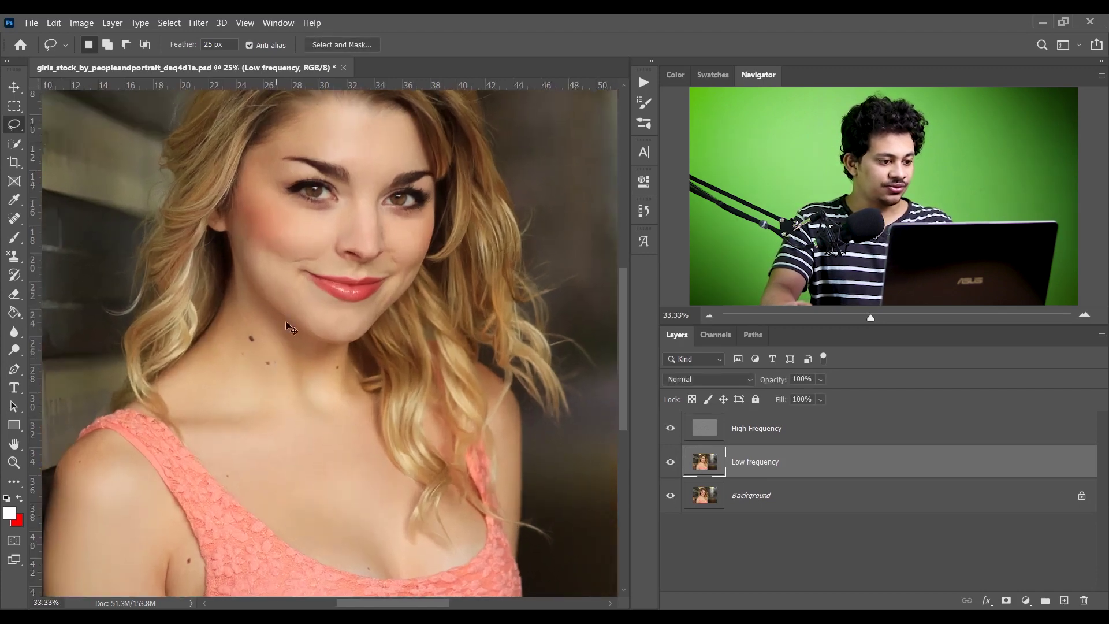
{"action": "left_click_drag", "start_coordinate": [284, 213], "coordinate": [322, 302]}
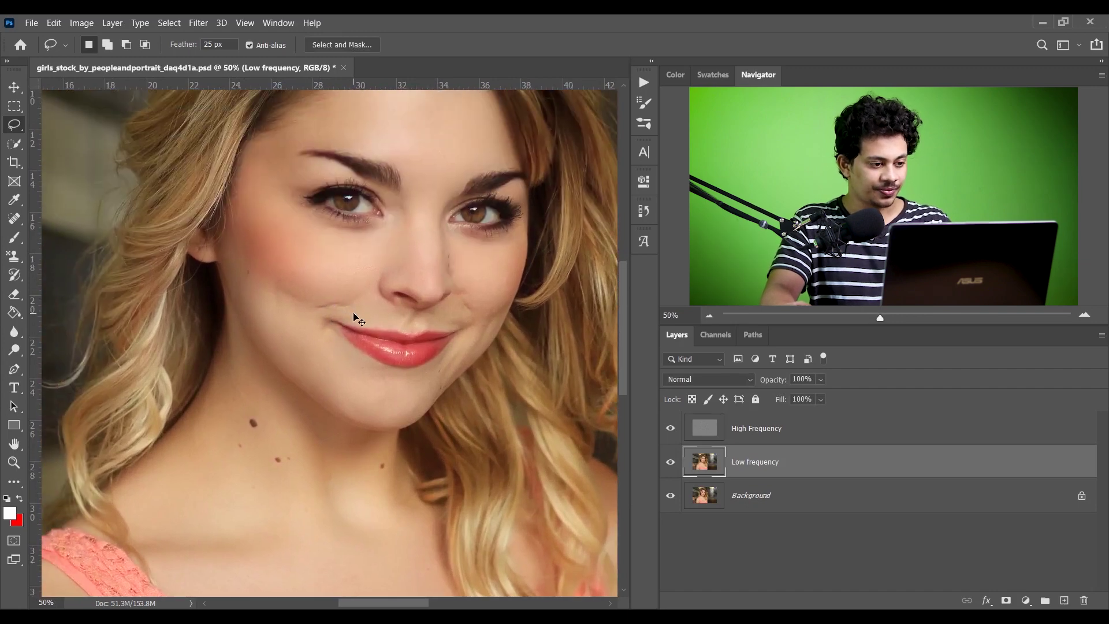
{"action": "key", "text": "ctrl+plus"}
{"action": "key", "text": "ctrl+plus"}
{"action": "left_click", "coordinate": [762, 430]}
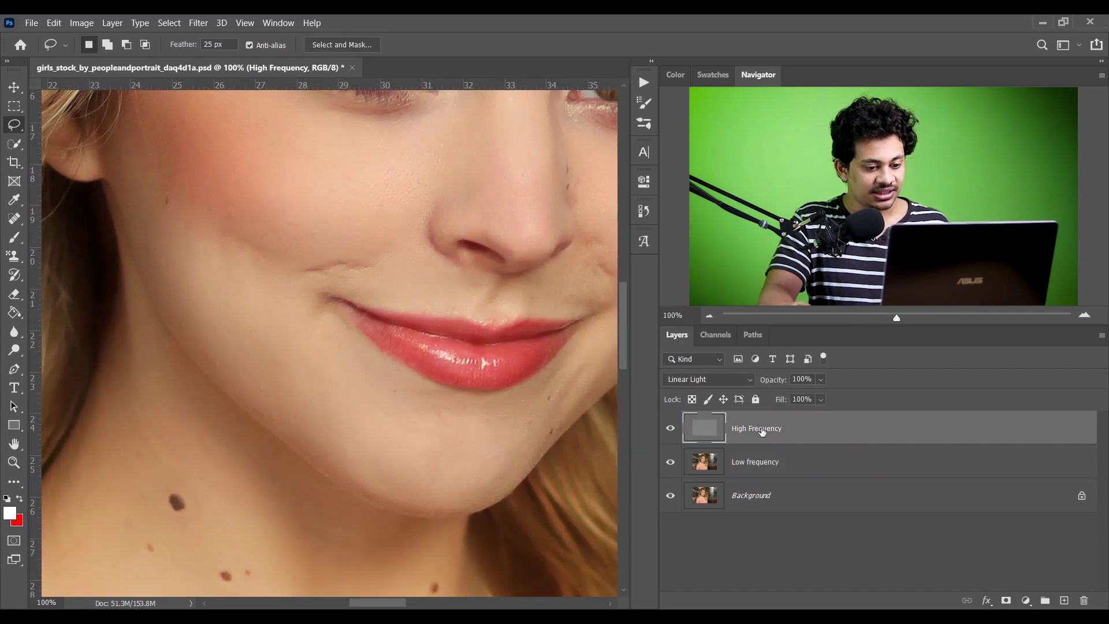
{"action": "left_click", "coordinate": [15, 219]}
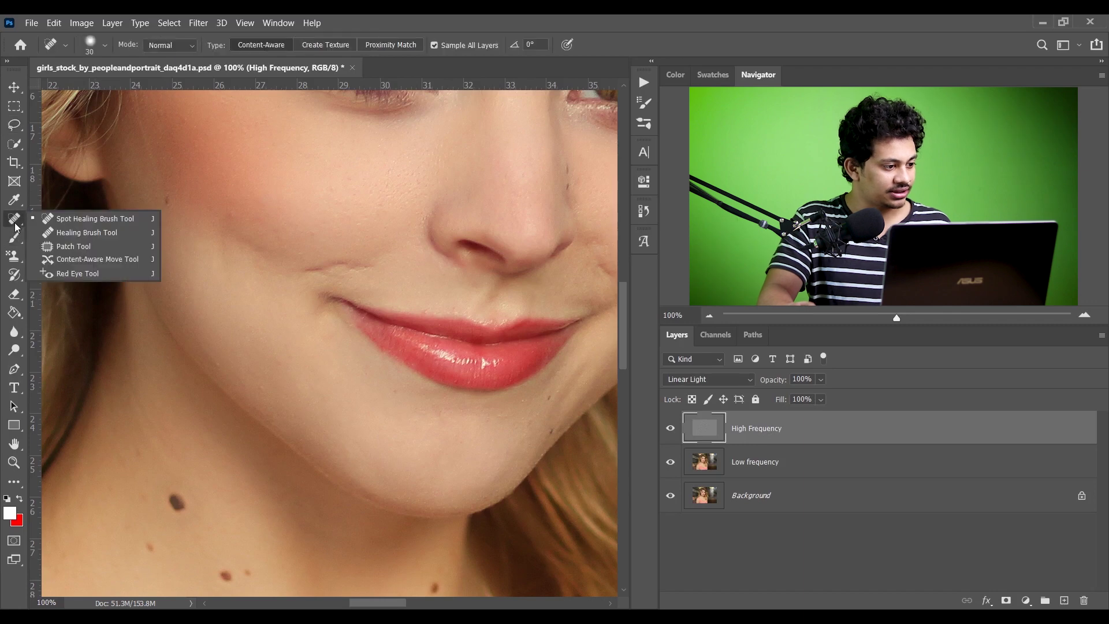
{"action": "left_click", "coordinate": [76, 233]}
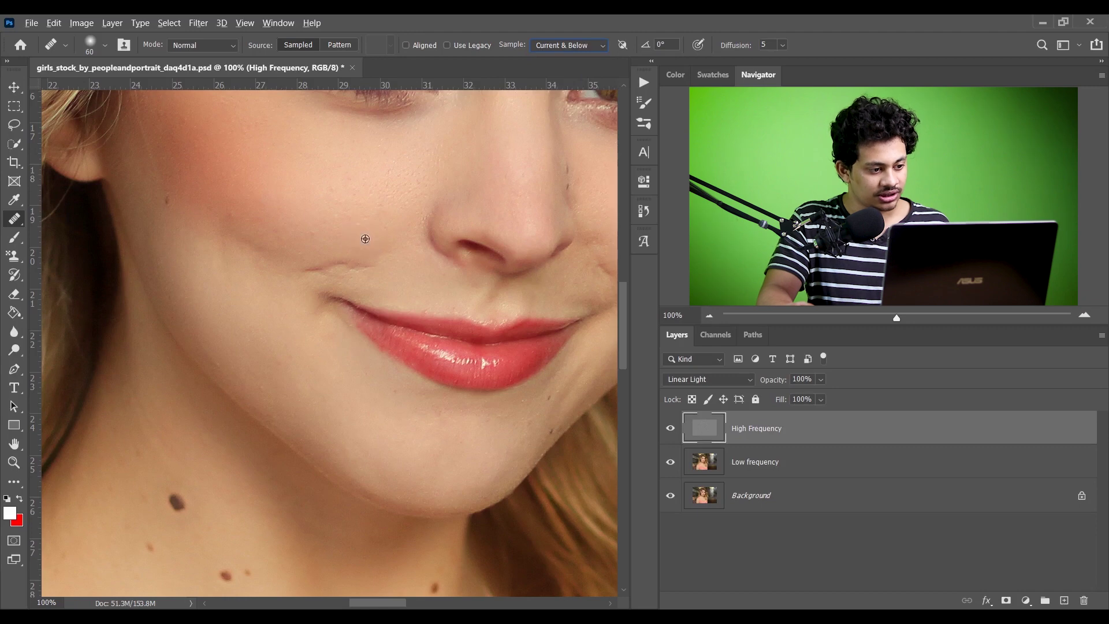
Try to heal the smile crease beside the mouth corner with the Healing Brush sampling Current & Below.
{"action": "left_click", "coordinate": [363, 241], "text": "alt"}
{"action": "mouse_move", "coordinate": [362, 261]}
{"action": "left_mouse_down"}
{"action": "mouse_move", "coordinate": [349, 248]}
{"action": "mouse_move", "coordinate": [364, 264]}
{"action": "left_mouse_up"}
{"action": "left_click", "coordinate": [471, 269]}
{"action": "key", "text": "ctrl+z"}
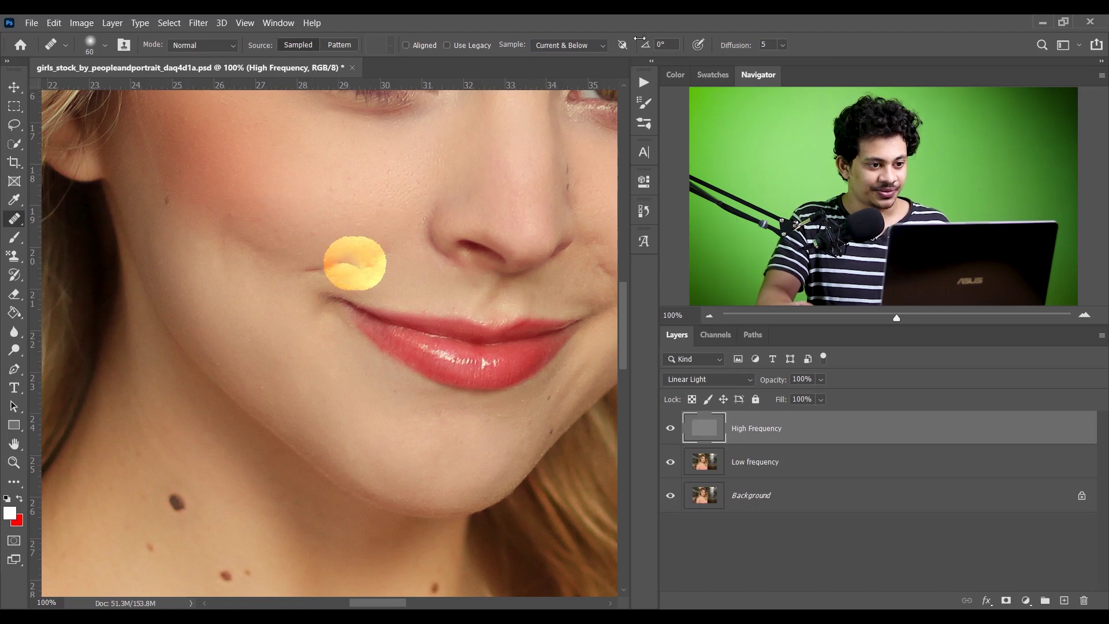
Set the Healing Brush to sample the Current Layer and heal the smile crease using clean skin texture from just above it.
{"action": "left_click", "coordinate": [543, 47]}
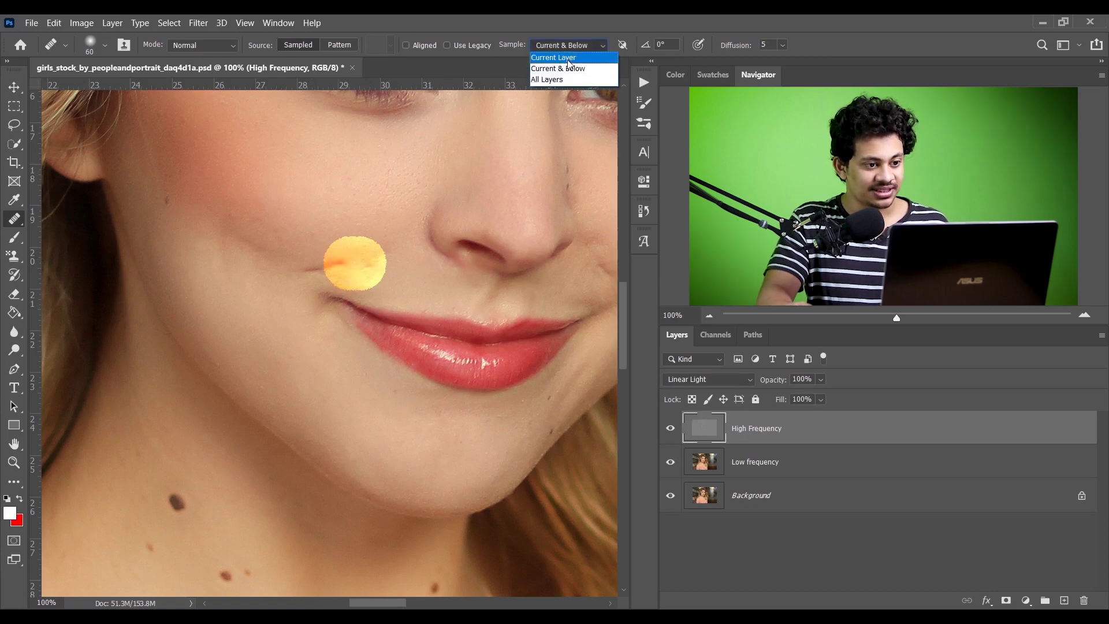
{"action": "left_click", "coordinate": [566, 60]}
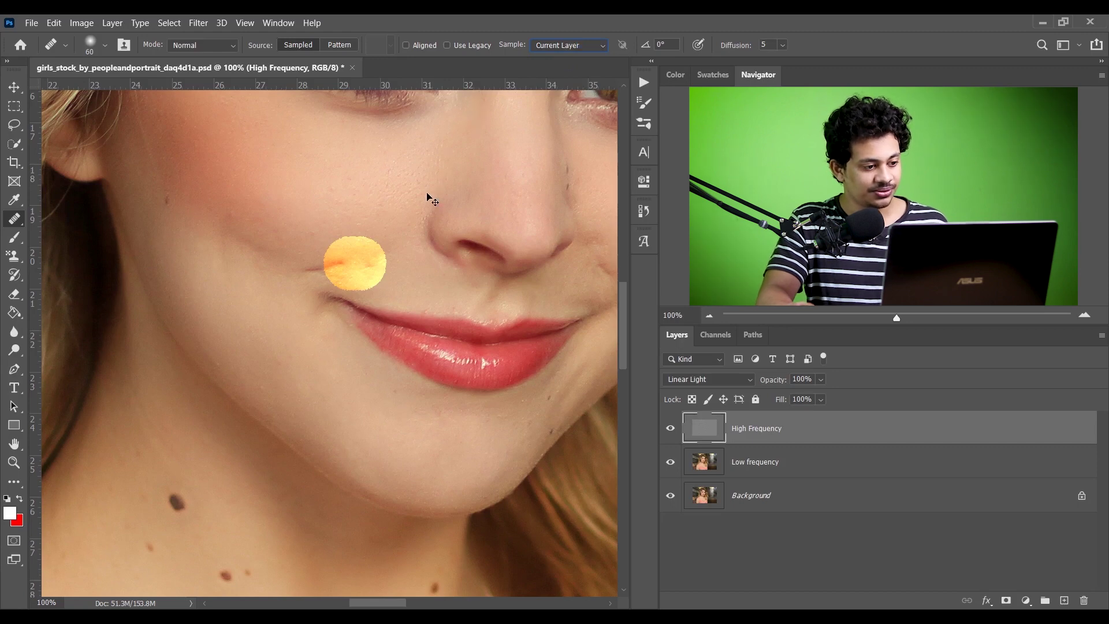
{"action": "left_click", "coordinate": [358, 240], "text": "alt"}
{"action": "left_click", "coordinate": [363, 264]}
{"action": "left_click", "coordinate": [364, 265]}
{"action": "left_click", "coordinate": [368, 265]}
{"action": "left_click", "coordinate": [349, 265]}
{"action": "left_click", "coordinate": [324, 261]}
{"action": "left_click_drag", "start_coordinate": [334, 265], "coordinate": [295, 273]}
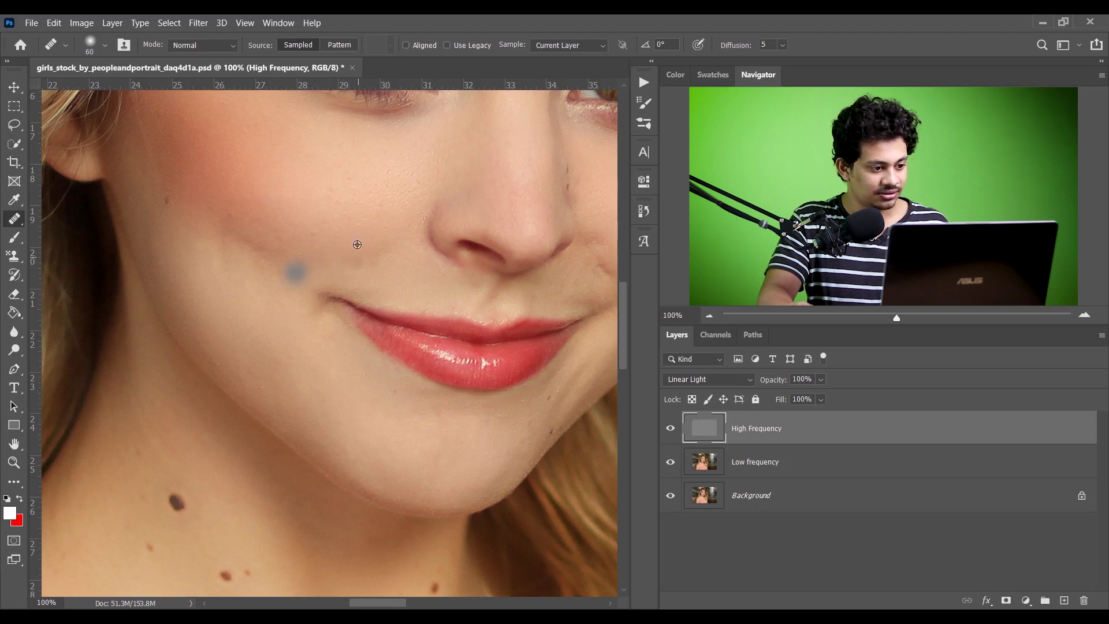
{"action": "left_click_drag", "start_coordinate": [294, 280], "coordinate": [310, 265]}
Heal the smile crease on the opposite cheek, between the nostril and the mouth corner.
{"action": "left_click", "coordinate": [576, 301]}
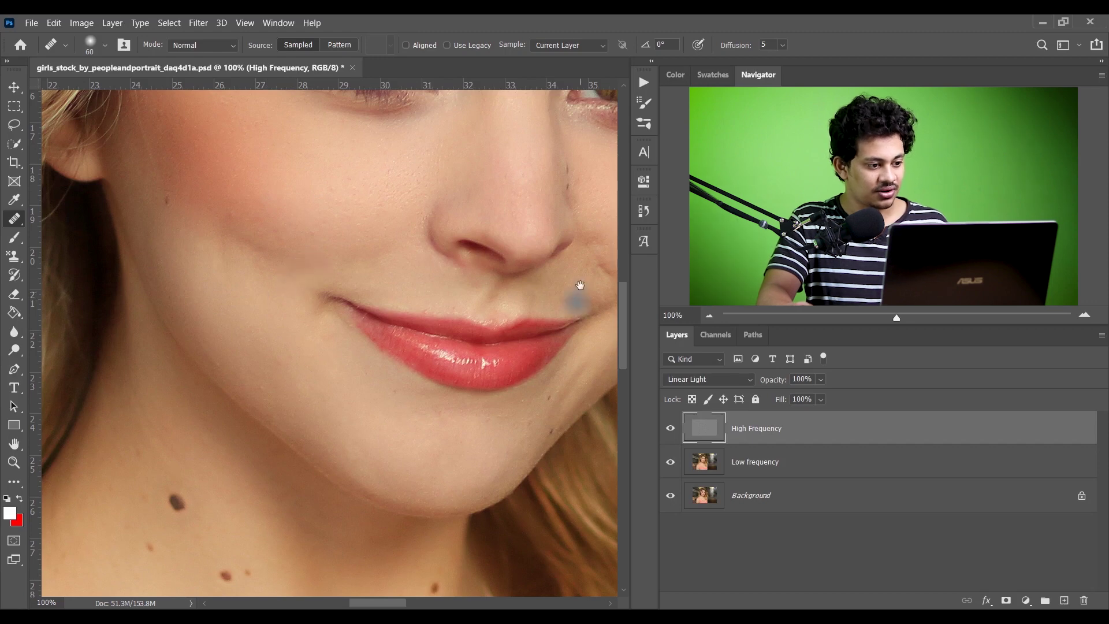
{"action": "left_click_drag", "start_coordinate": [580, 284], "coordinate": [353, 281]}
{"action": "left_click", "coordinate": [433, 268]}
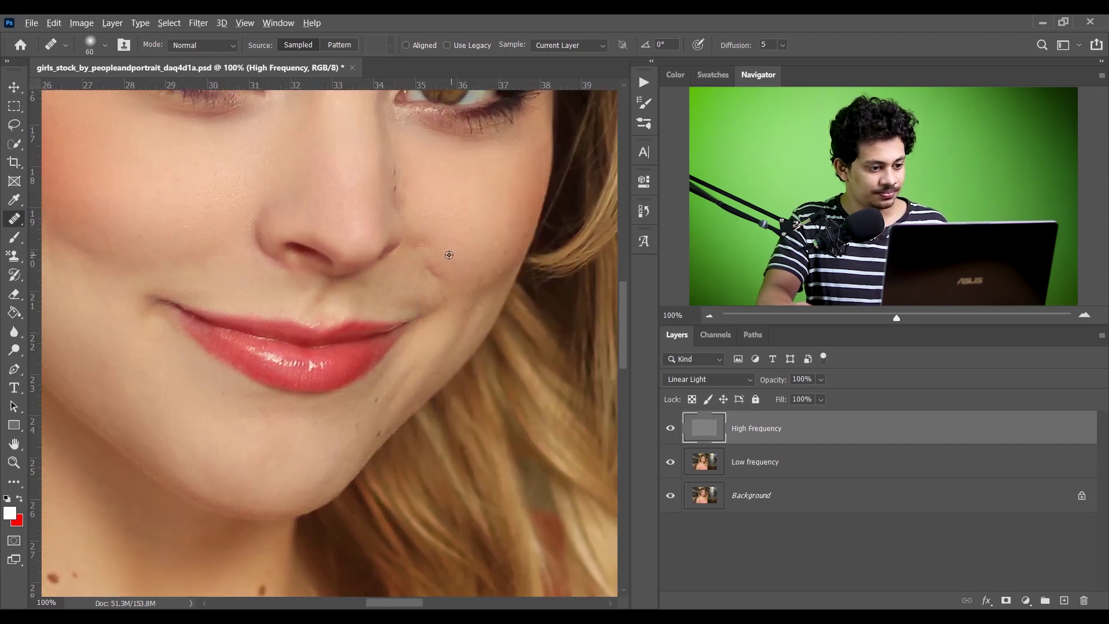
{"action": "left_click", "coordinate": [428, 271]}
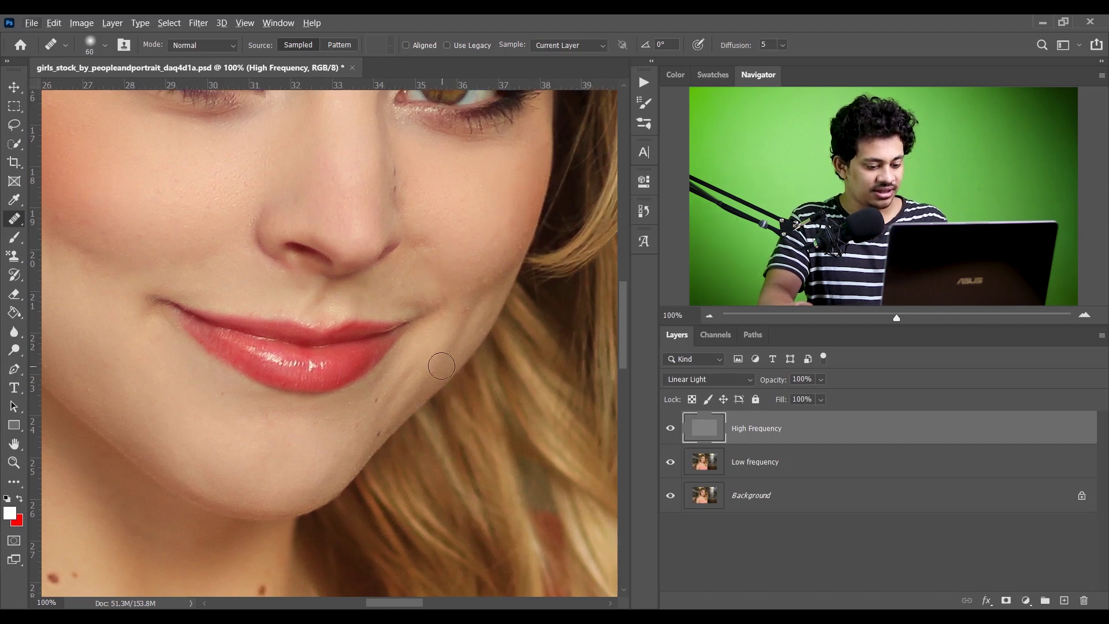
Compare the healed face with the original by toggling the visibility of all layers except the Background.
{"action": "key", "text": "ctrl+minus"}
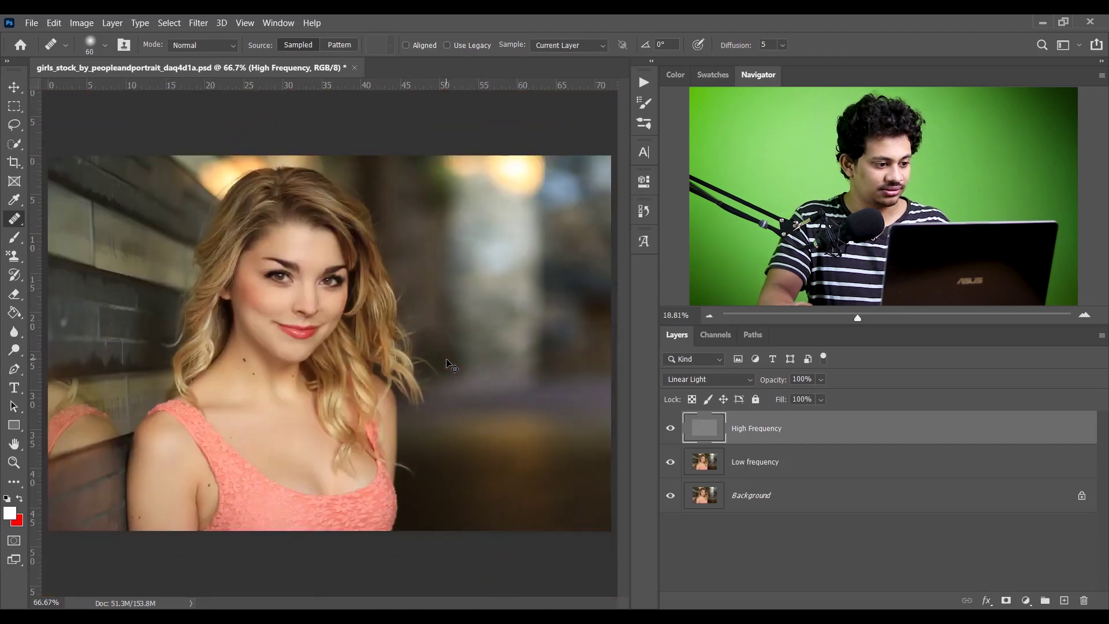
{"action": "key", "text": "ctrl+plus"}
{"action": "key", "text": "ctrl+plus"}
{"action": "mouse_move", "coordinate": [334, 271]}
{"action": "left_mouse_down"}
{"action": "mouse_move", "coordinate": [396, 317]}
{"action": "mouse_move", "coordinate": [398, 332]}
{"action": "left_mouse_up"}
{"action": "left_click", "coordinate": [670, 496], "text": "alt"}
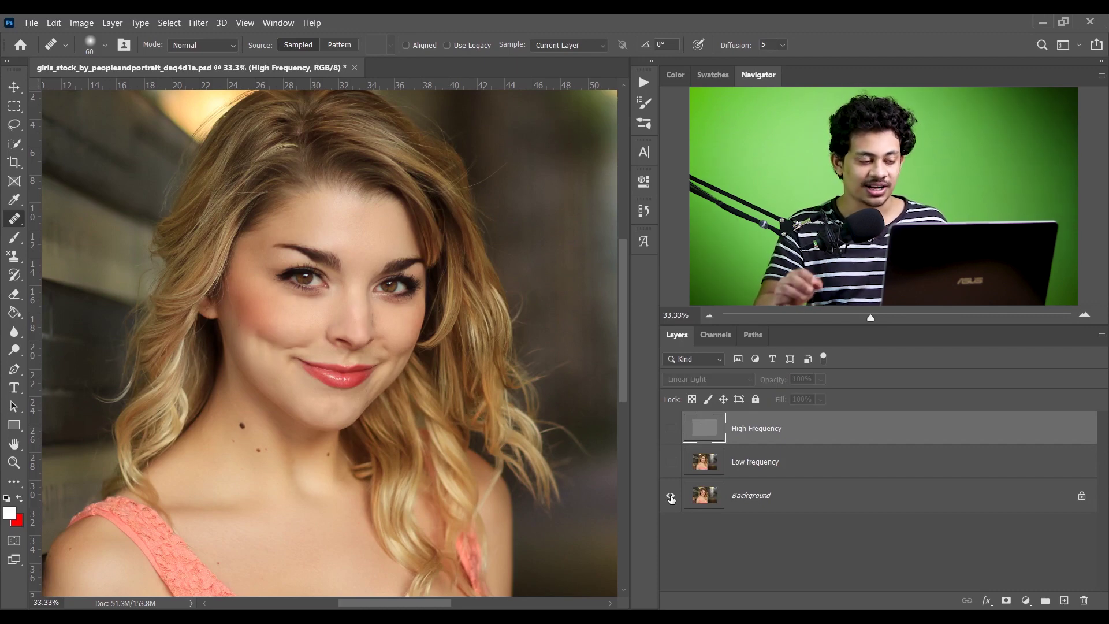
{"action": "left_click", "coordinate": [669, 496], "text": "alt"}
{"action": "left_click", "coordinate": [670, 495], "text": "alt"}
{"action": "left_click", "coordinate": [670, 495], "text": "alt"}
{"action": "left_click", "coordinate": [669, 496], "text": "alt"}
{"action": "left_click", "coordinate": [670, 495], "text": "alt"}
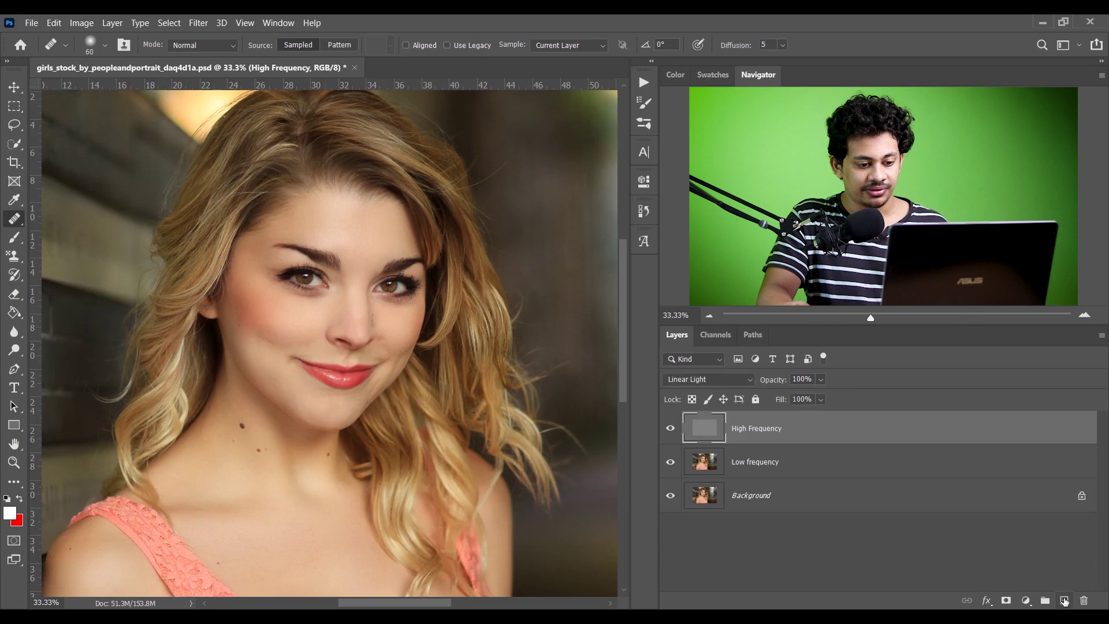
Create a new layer above High Frequency, ready the Brush with white, and set the layer's blend mode to Soft Light.
{"action": "left_click", "coordinate": [1064, 600]}
{"action": "key", "text": "ctrl+plus"}
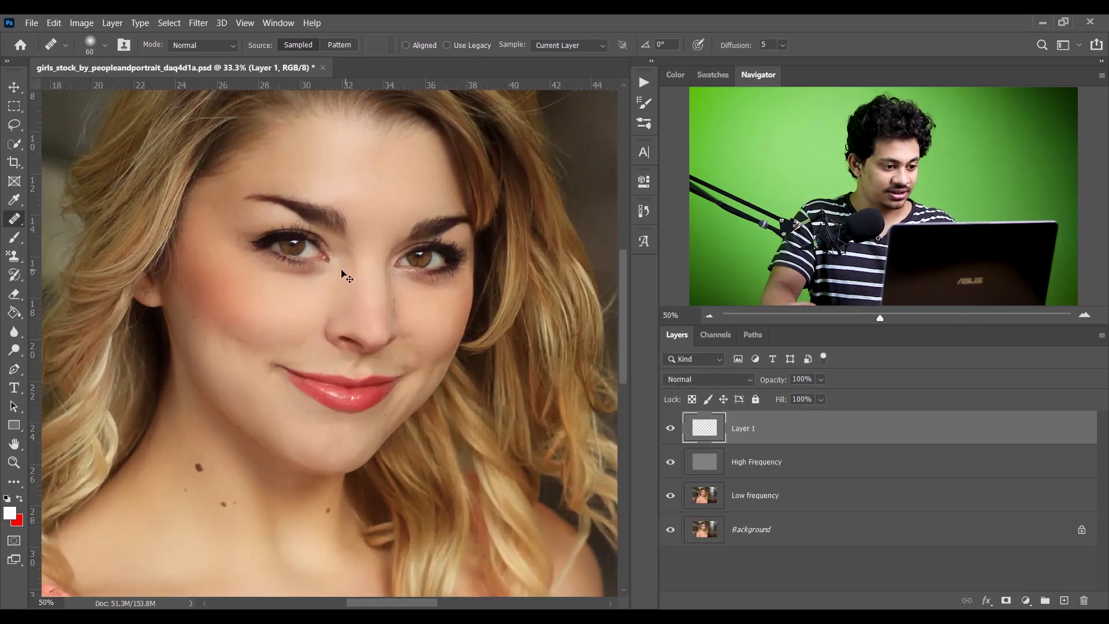
{"action": "left_click_drag", "start_coordinate": [317, 247], "coordinate": [366, 253]}
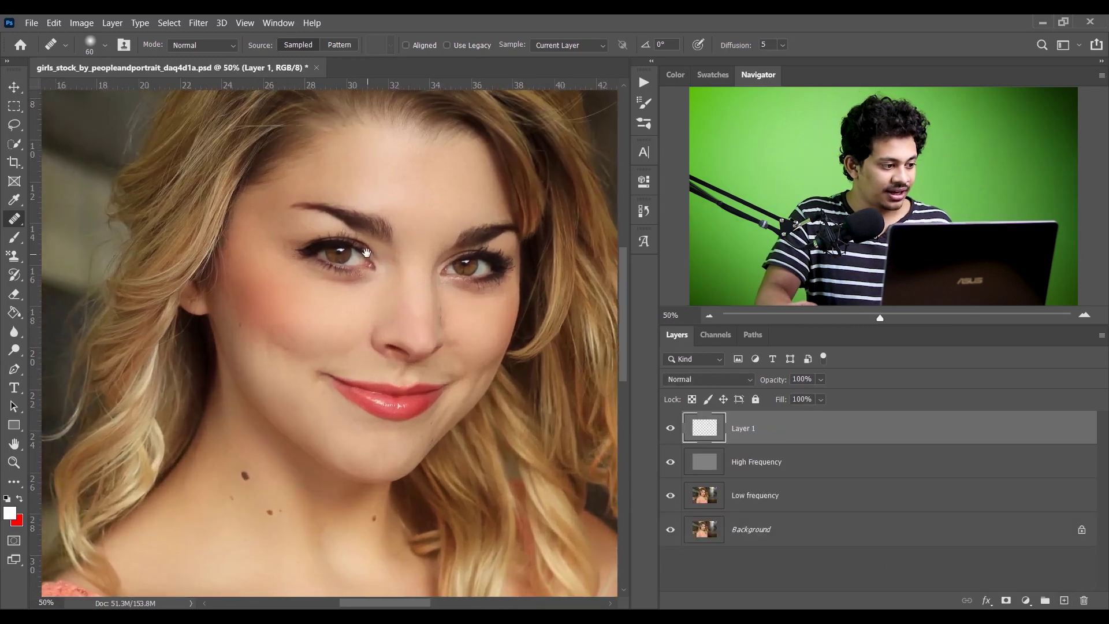
{"action": "left_click", "coordinate": [14, 237]}
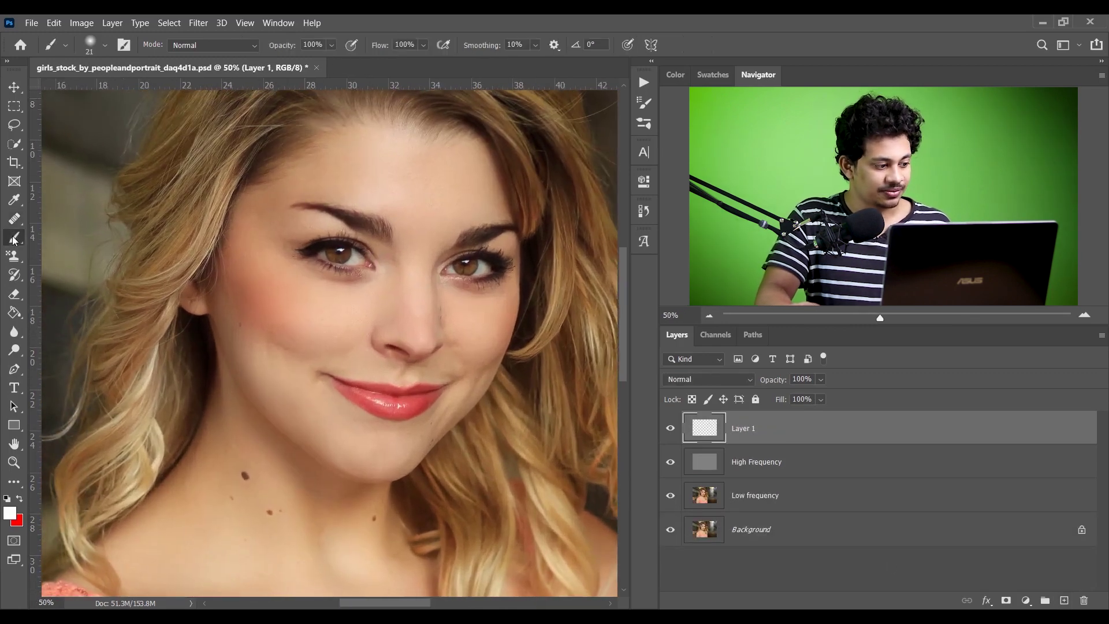
{"action": "left_click", "coordinate": [8, 514]}
{"action": "left_click_drag", "start_coordinate": [277, 313], "coordinate": [276, 312]}
{"action": "left_click", "coordinate": [479, 331]}
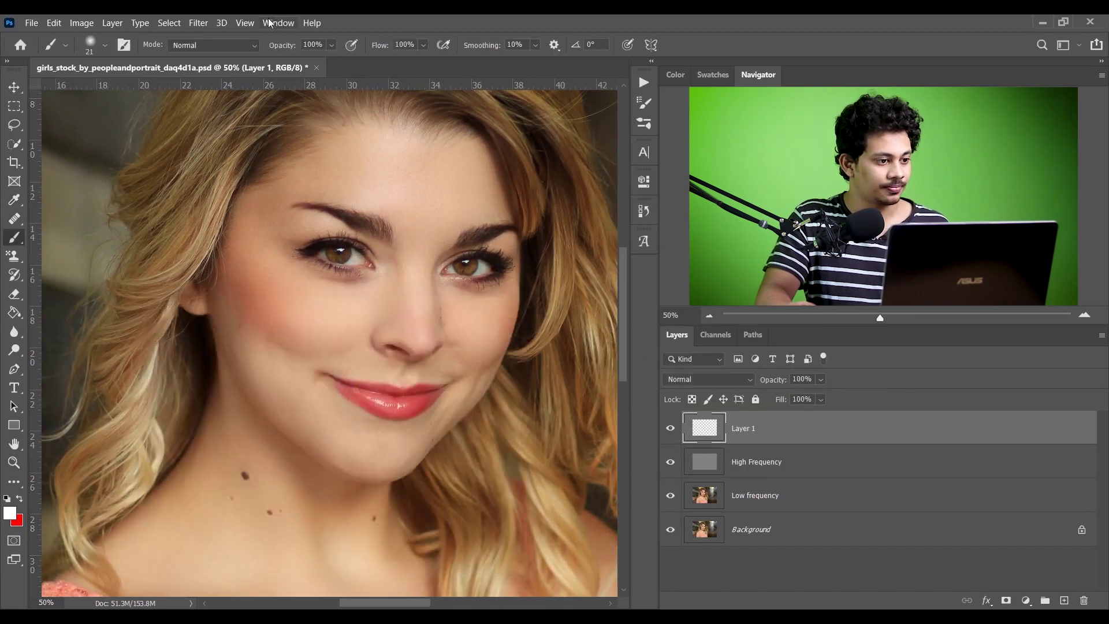
{"action": "left_click", "coordinate": [725, 383]}
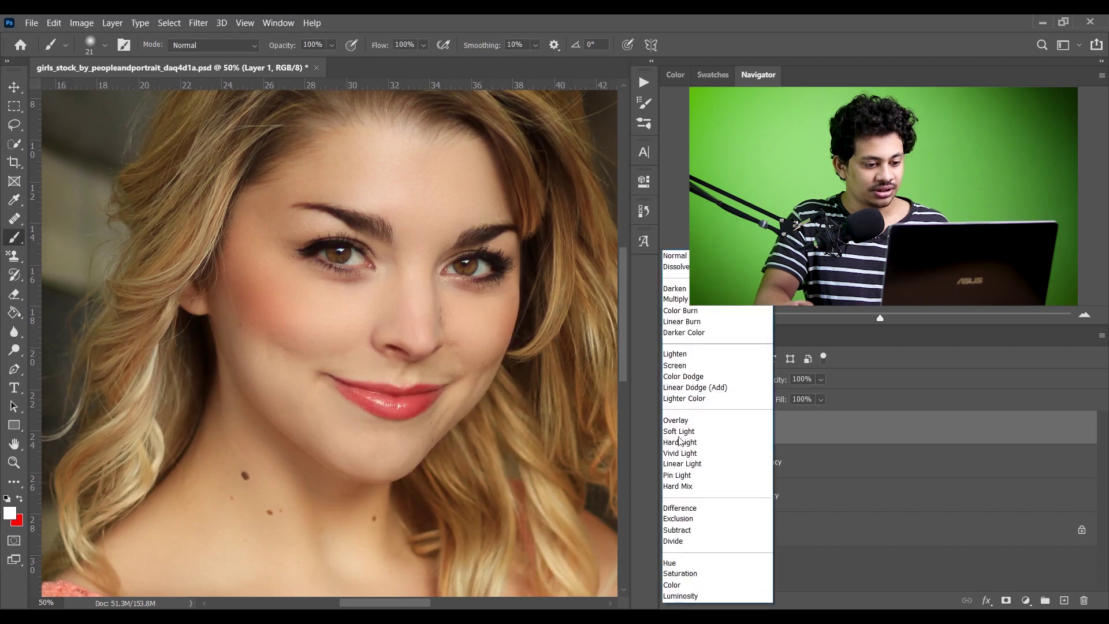
{"action": "left_click", "coordinate": [687, 431]}
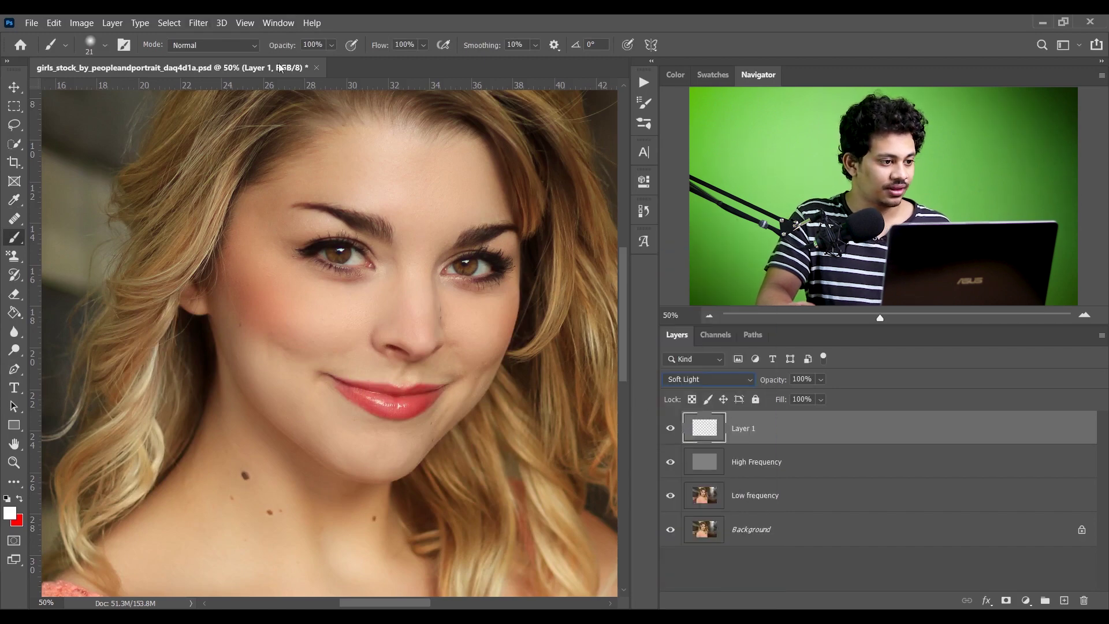
Set the brush opacity to 17% and the flow to 15%.
{"action": "left_click", "coordinate": [331, 48]}
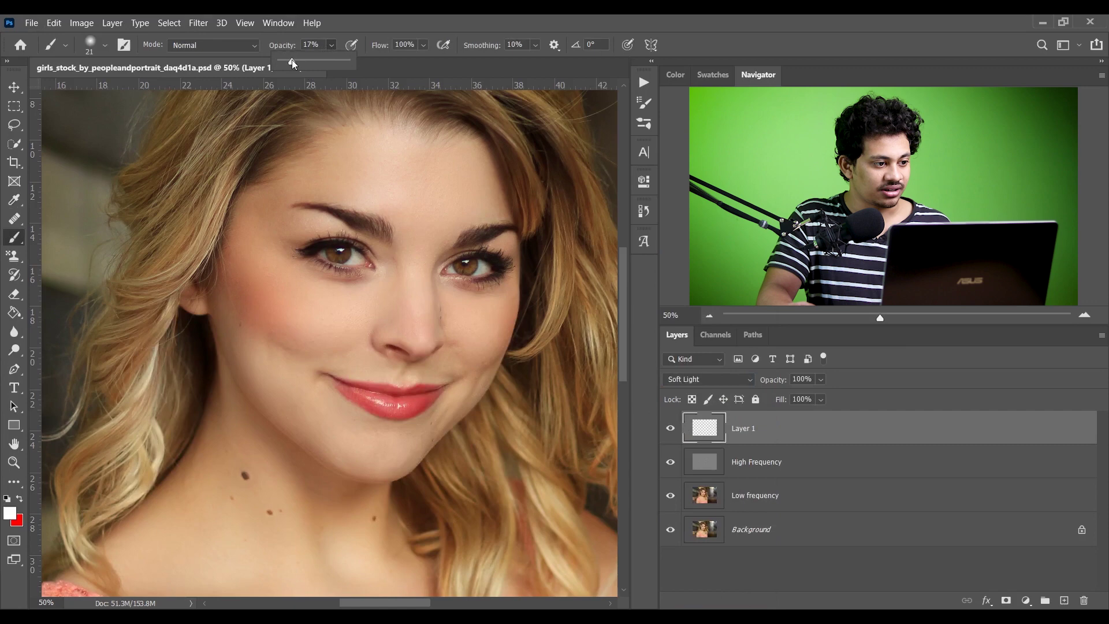
{"action": "left_click", "coordinate": [423, 45]}
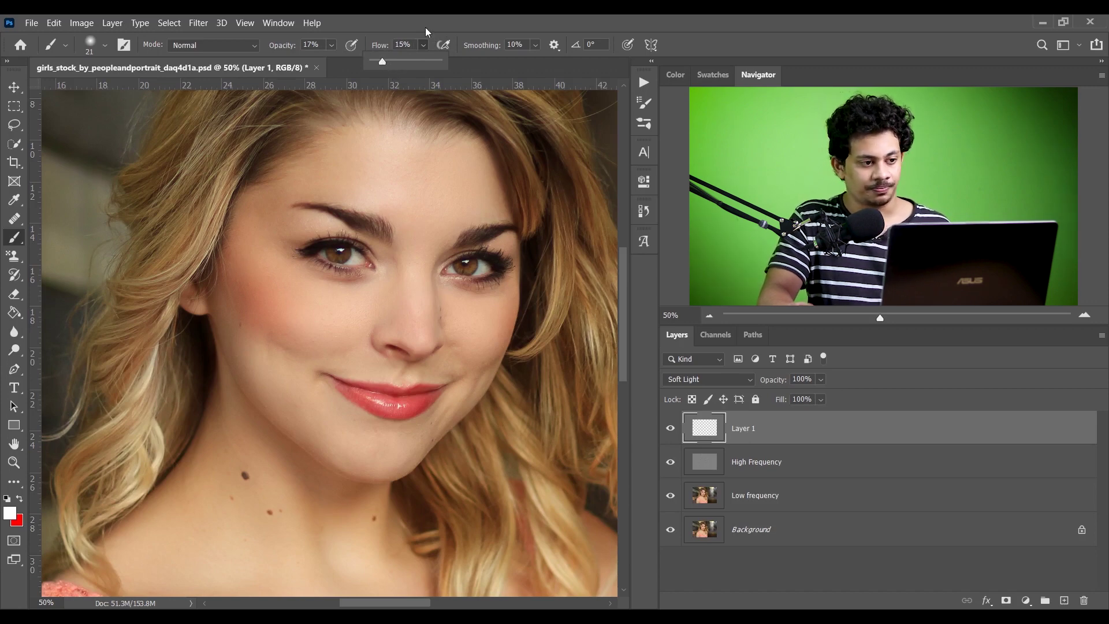
{"action": "left_click", "coordinate": [468, 31]}
Paint a white highlight on the nose bridge and check it by toggling the Soft Light layer's visibility.
{"action": "key", "text": "ctrl+plus"}
{"action": "key", "text": "ctrl+plus"}
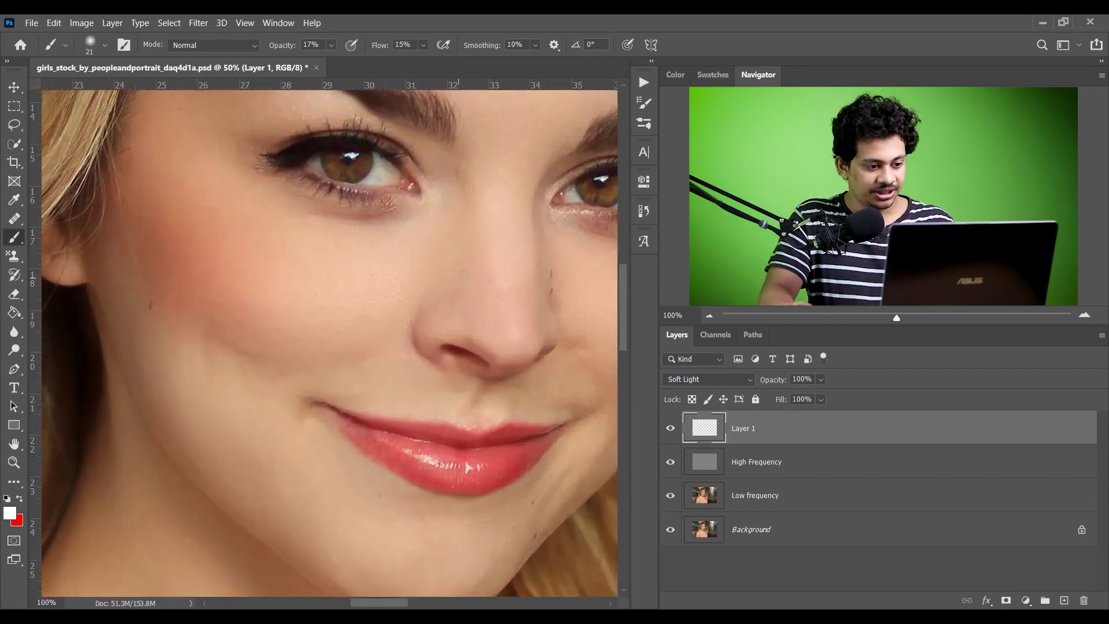
{"action": "left_click_drag", "start_coordinate": [467, 230], "coordinate": [372, 267]}
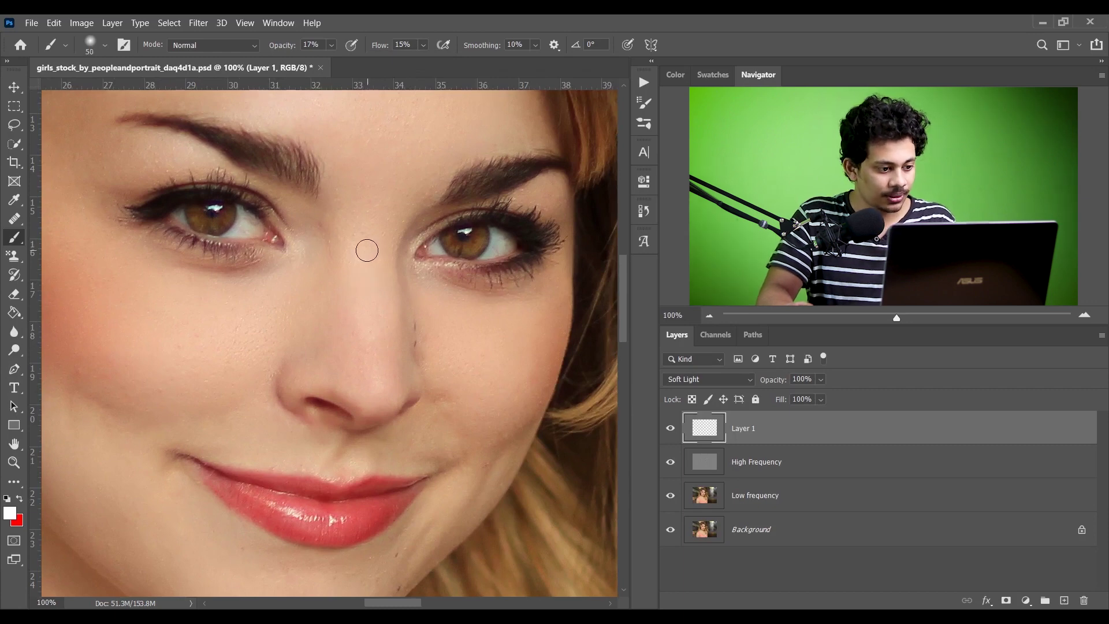
{"action": "mouse_move", "coordinate": [369, 248]}
{"action": "left_mouse_down"}
{"action": "mouse_move", "coordinate": [367, 313]}
{"action": "mouse_move", "coordinate": [370, 268]}
{"action": "mouse_move", "coordinate": [379, 379]}
{"action": "mouse_move", "coordinate": [374, 335]}
{"action": "mouse_move", "coordinate": [367, 363]}
{"action": "mouse_move", "coordinate": [366, 230]}
{"action": "mouse_move", "coordinate": [358, 380]}
{"action": "mouse_move", "coordinate": [379, 393]}
{"action": "mouse_move", "coordinate": [372, 245]}
{"action": "left_mouse_up"}
{"action": "left_click", "coordinate": [671, 435]}
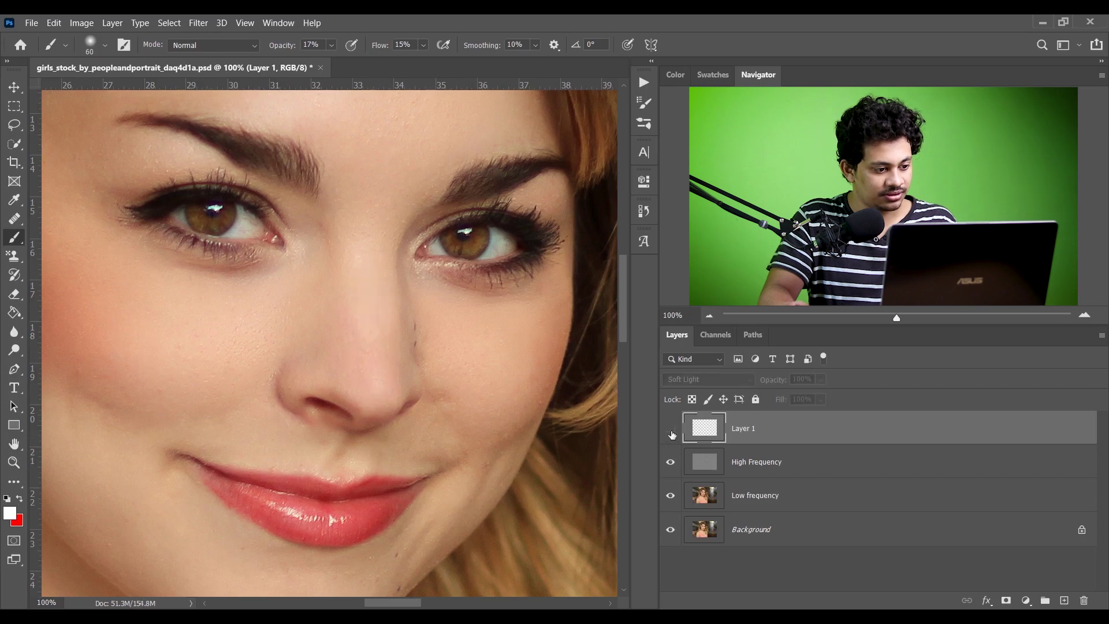
{"action": "left_click", "coordinate": [671, 434]}
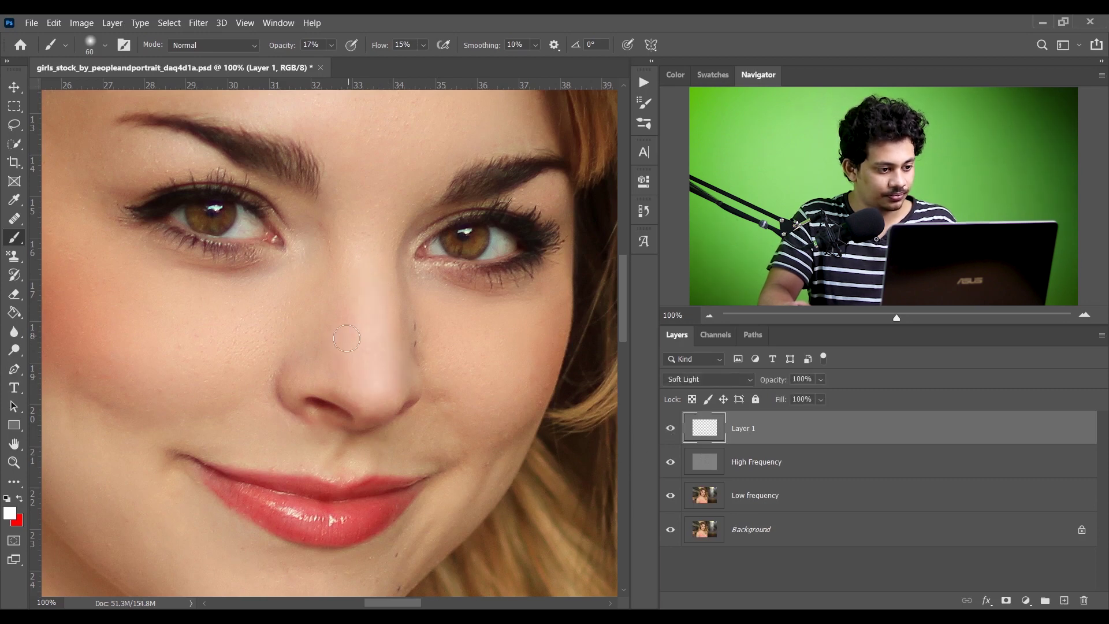
Lower the brush opacity to 9% and paint highlights along the nose bridge and the cheek below the eye.
{"action": "left_click", "coordinate": [331, 47]}
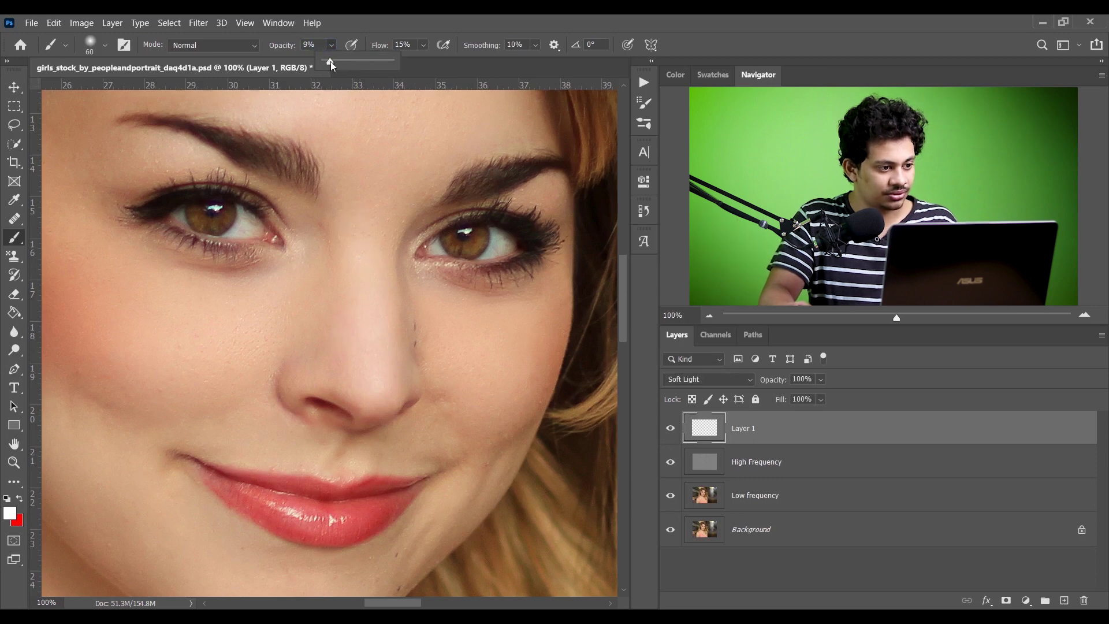
{"action": "left_click", "coordinate": [367, 233]}
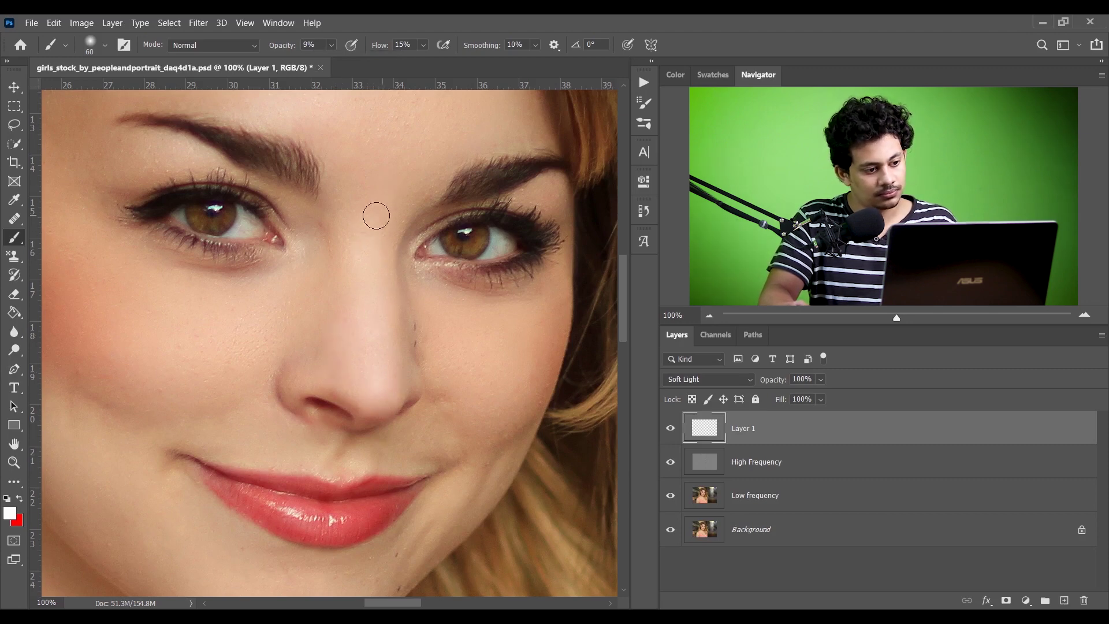
{"action": "left_click_drag", "start_coordinate": [364, 149], "coordinate": [378, 294]}
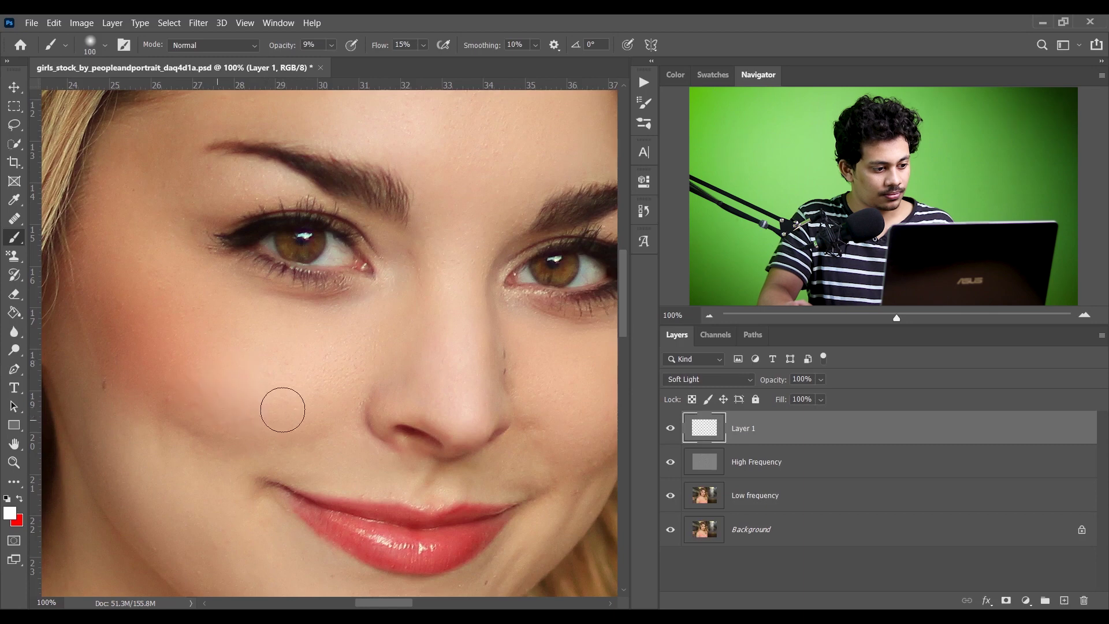
Reduce the brush size to 80 and brush a highlight onto the cheek nearest the loose hair.
{"action": "left_click_drag", "start_coordinate": [413, 368], "coordinate": [191, 349]}
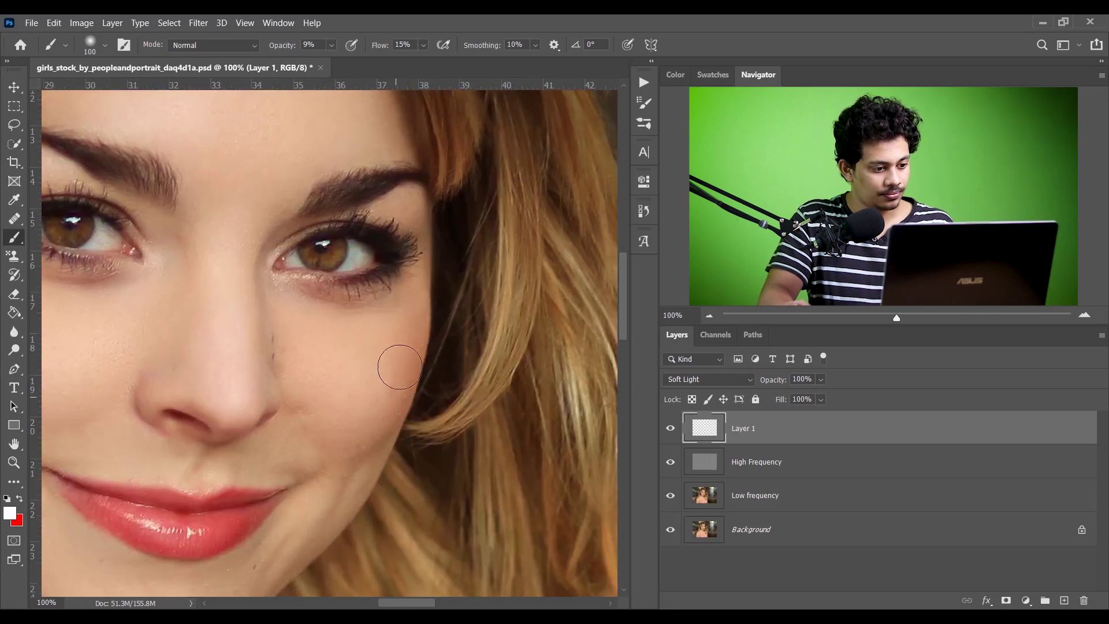
{"action": "key", "text": "bracketleft"}
{"action": "key", "text": "bracketleft"}
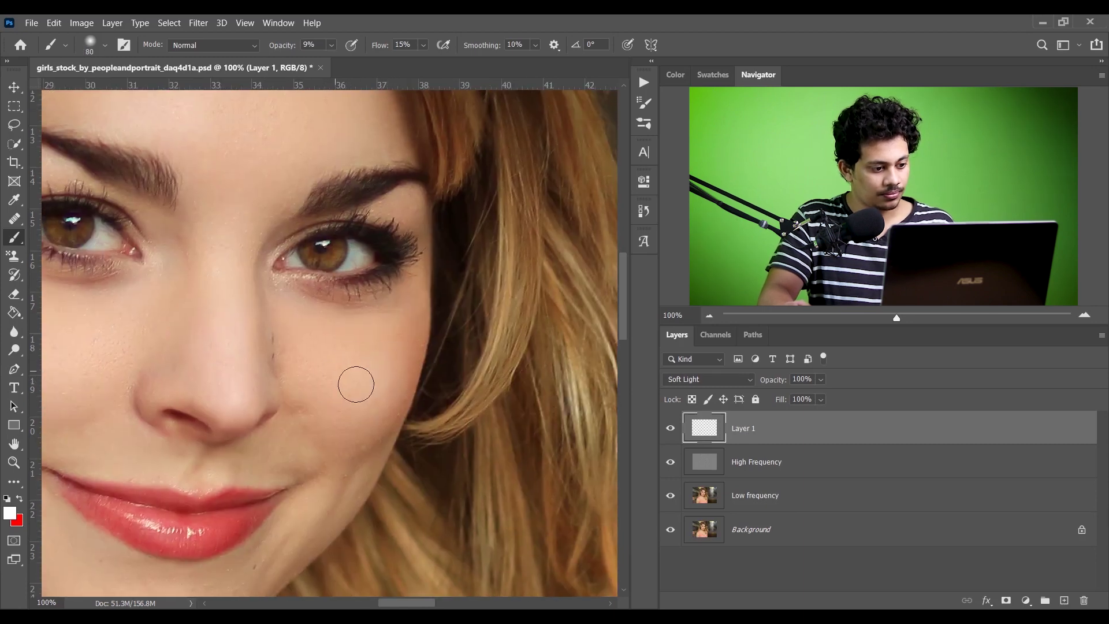
Enlarge the brush to size 90 and paint soft highlights on the chin below the lips.
{"action": "left_click_drag", "start_coordinate": [190, 420], "coordinate": [312, 301]}
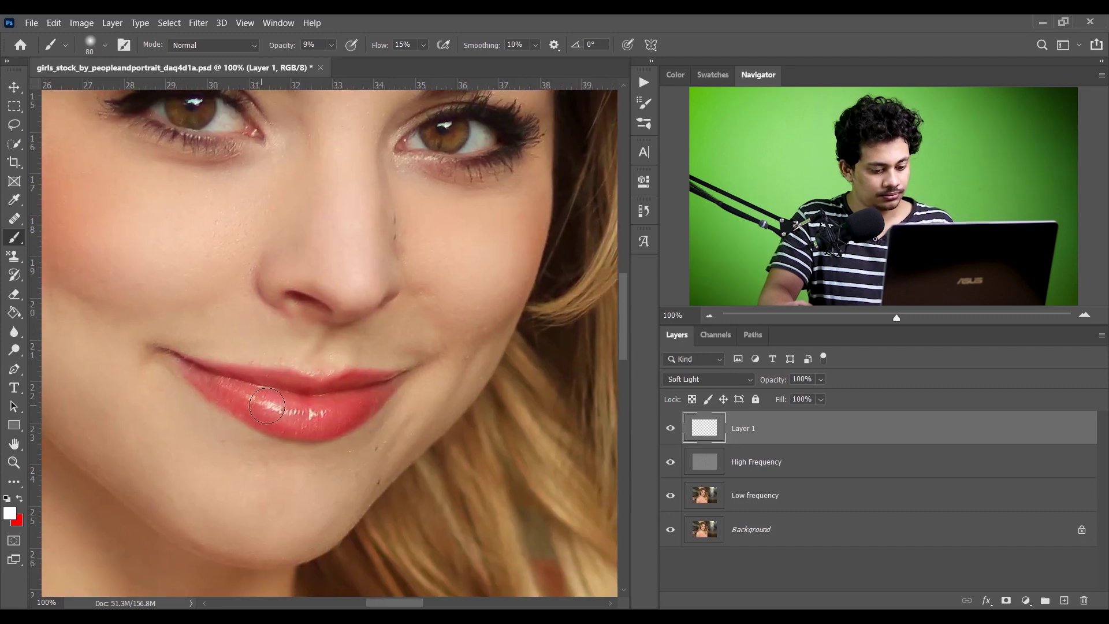
{"action": "key", "text": "bracketright"}
{"action": "key", "text": "bracketright"}
{"action": "key", "text": "bracketright"}
{"action": "key", "text": "bracketright"}
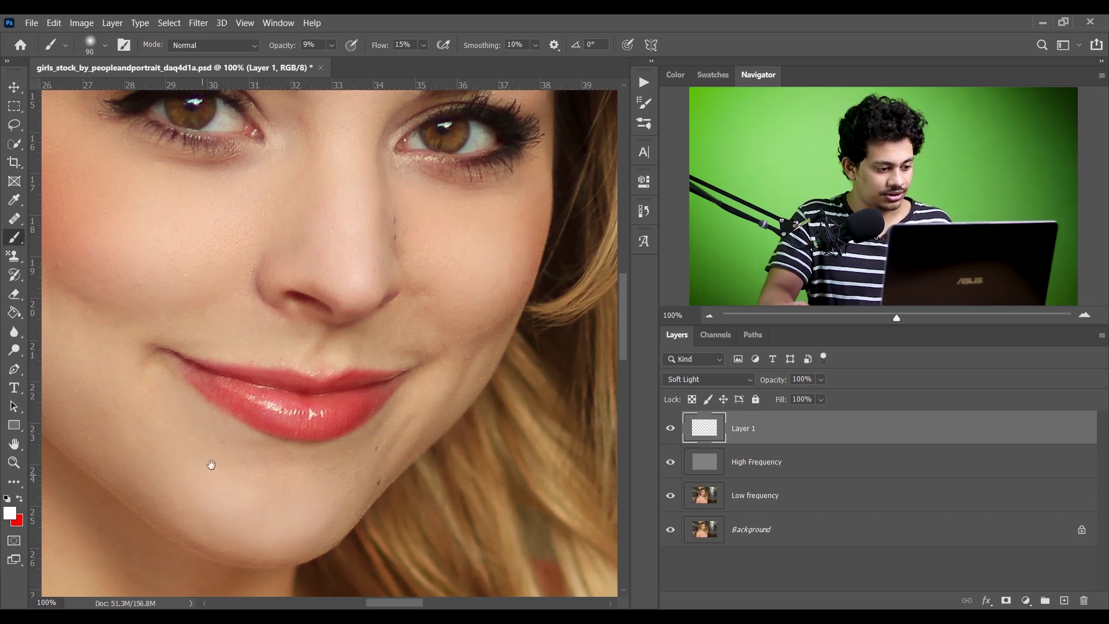
Paint soft white highlights on the neck below the jaw and above the collarbone, with brush sizes 100, 125 and 80.
{"action": "left_click_drag", "start_coordinate": [217, 474], "coordinate": [428, 220]}
{"action": "key", "text": "ctrl+minus"}
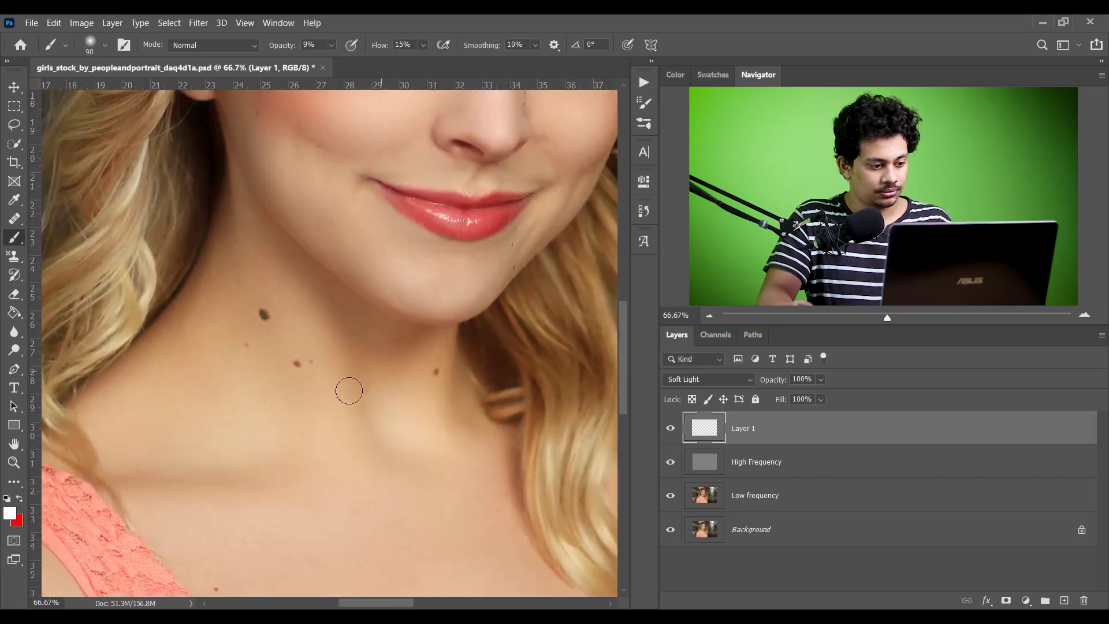
{"action": "key", "text": "bracketright"}
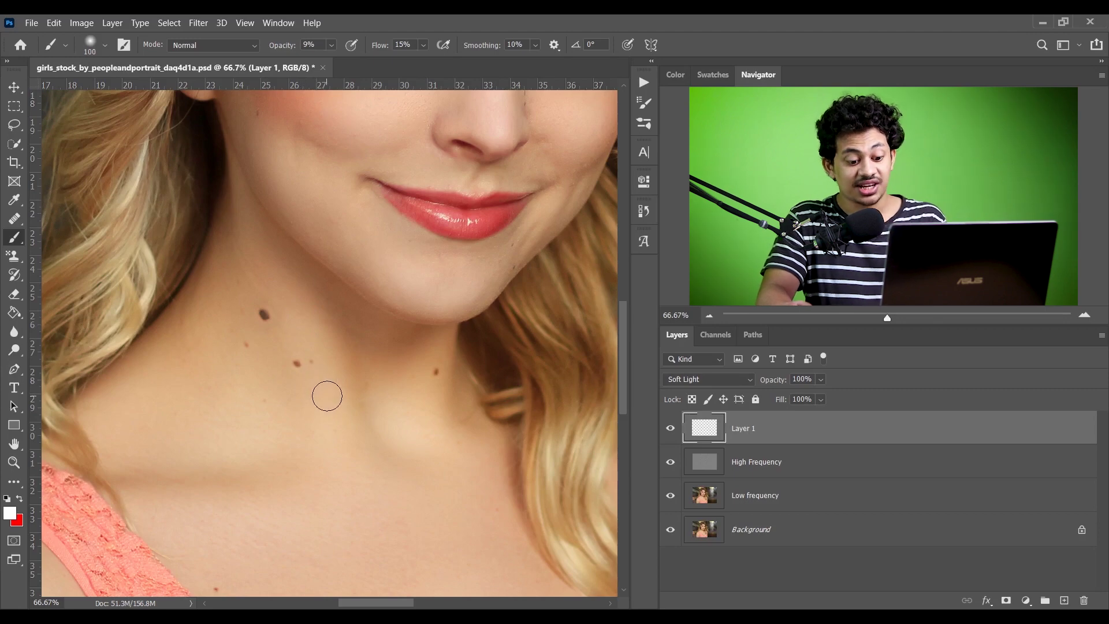
{"action": "key", "text": "bracketright"}
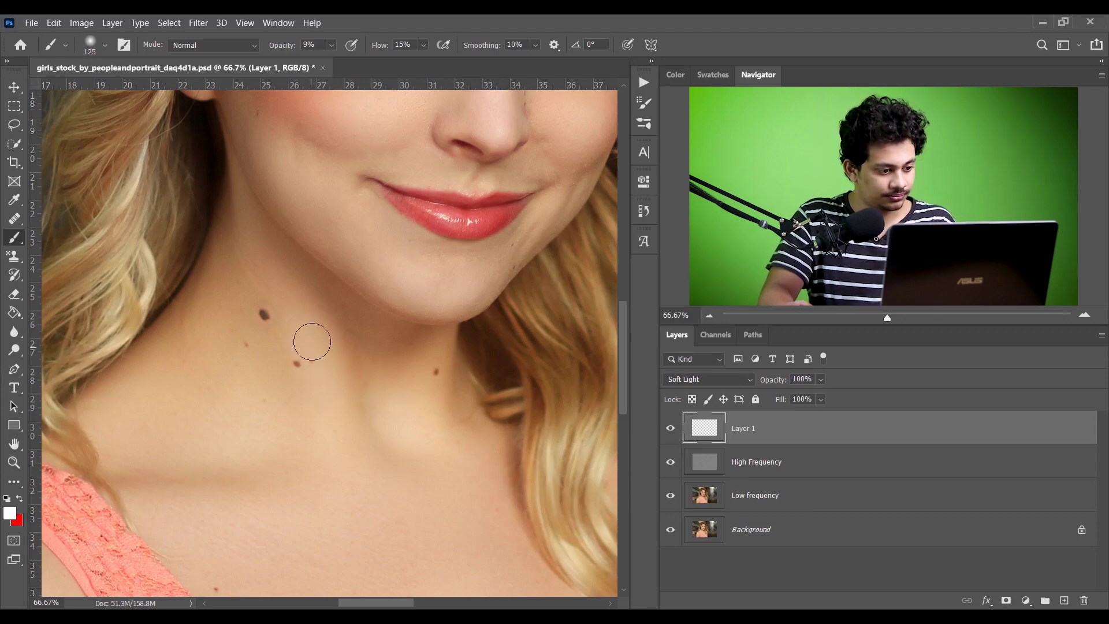
{"action": "key", "text": "bracketleft"}
{"action": "key", "text": "bracketleft"}
{"action": "key", "text": "bracketleft"}
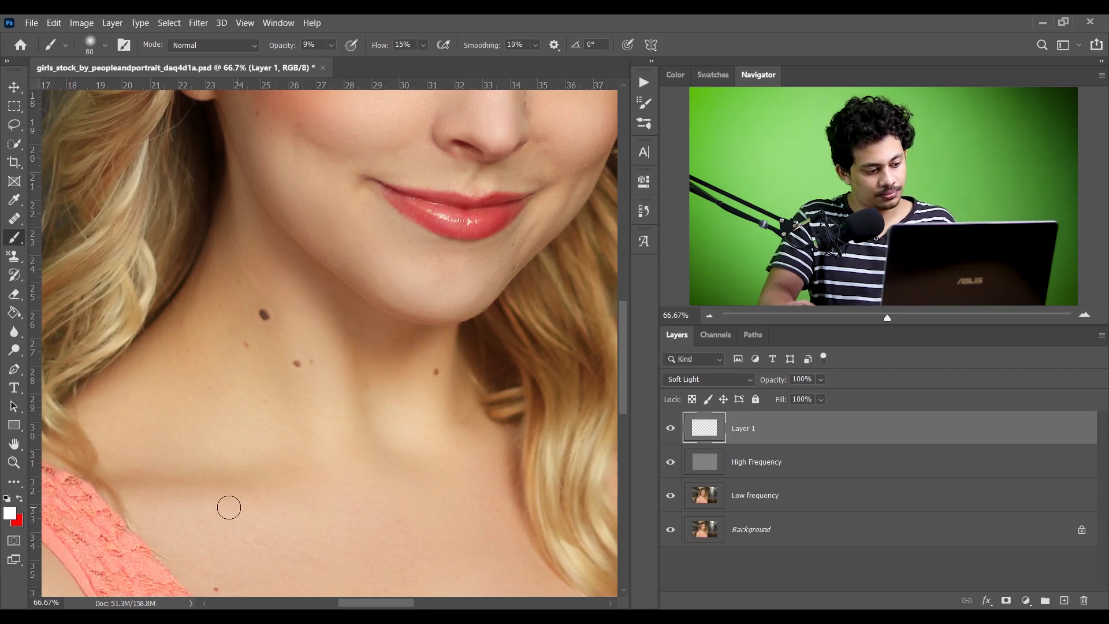
Enlarge the brush to size 100 and brush soft highlights onto the shoulder and collarbone beside the dress strap.
{"action": "key", "text": "bracketright"}
{"action": "key", "text": "bracketright"}
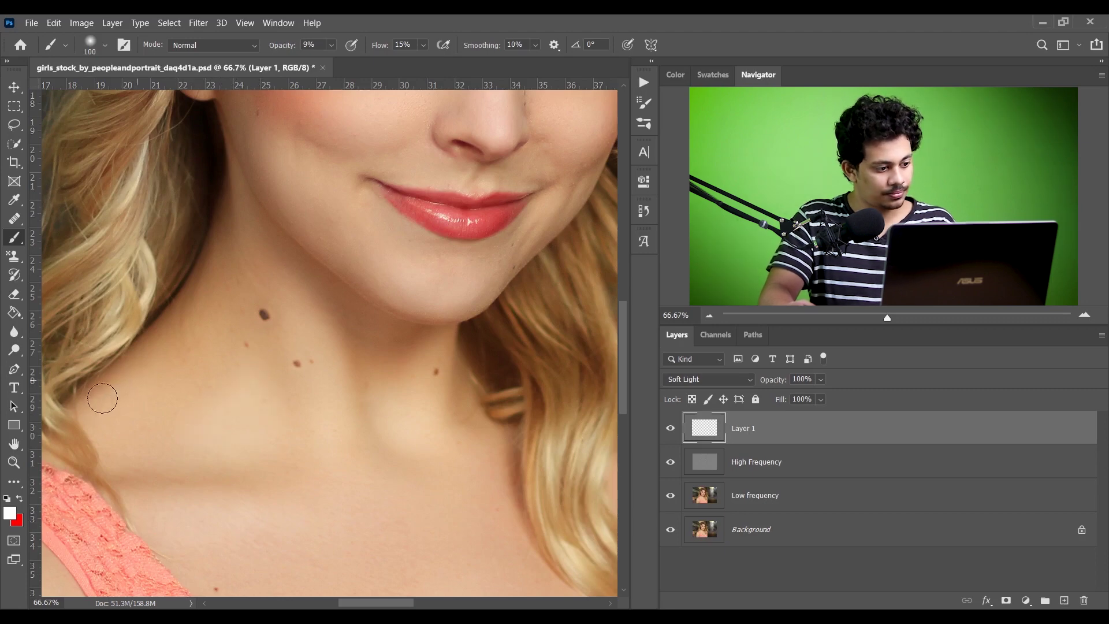
{"action": "scroll", "coordinate": [346, 451], "scroll_direction": "down", "scroll_amount": 5}
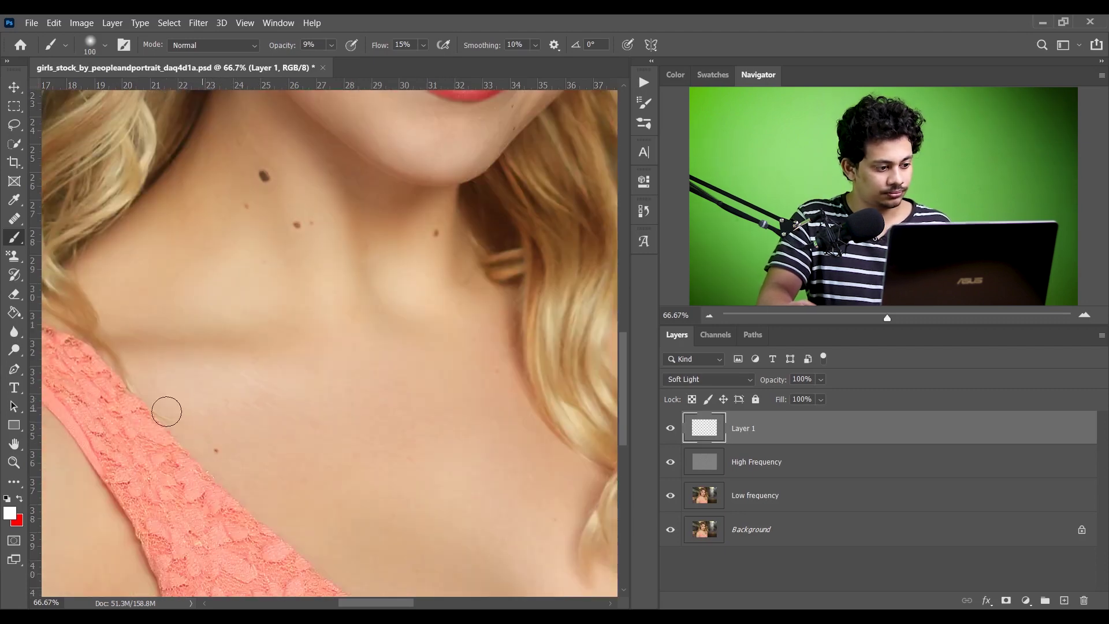
Enlarge the brush to size 175 and paint broad highlights across the chest above the neckline.
{"action": "key", "text": "ctrl+minus"}
{"action": "left_click_drag", "start_coordinate": [282, 439], "coordinate": [401, 317]}
{"action": "key", "text": "]"}
{"action": "key", "text": "]"}
{"action": "key", "text": "]"}
{"action": "scroll", "coordinate": [237, 358], "scroll_direction": "right", "scroll_amount": 3}
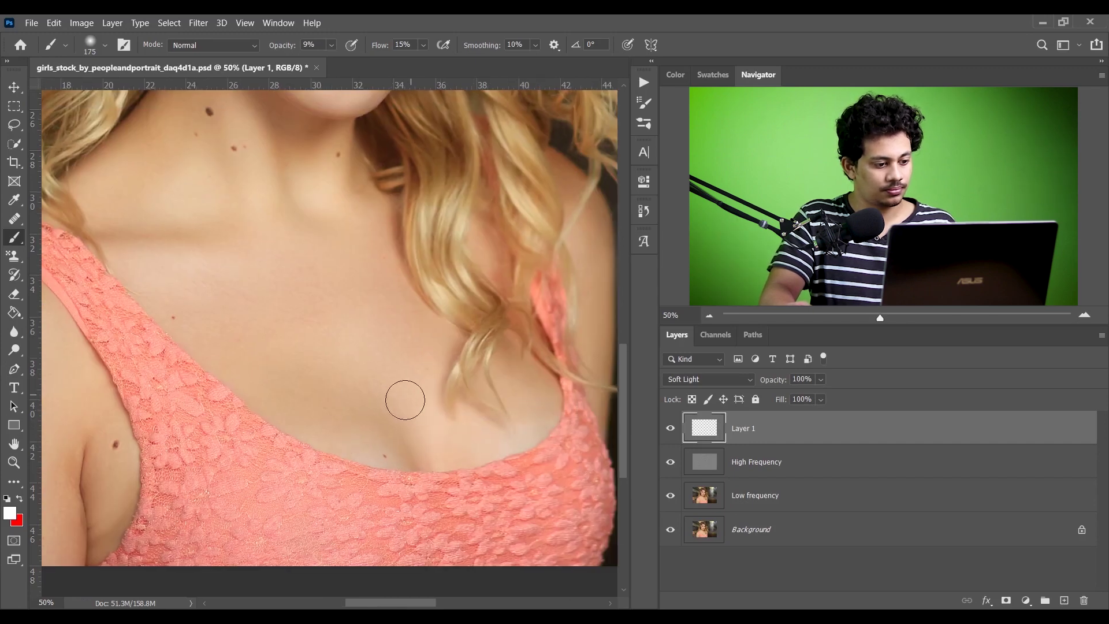
Compare the face and neck with and without the painted highlights by toggling the visibility of Layer 1.
{"action": "left_click_drag", "start_coordinate": [217, 200], "coordinate": [240, 304]}
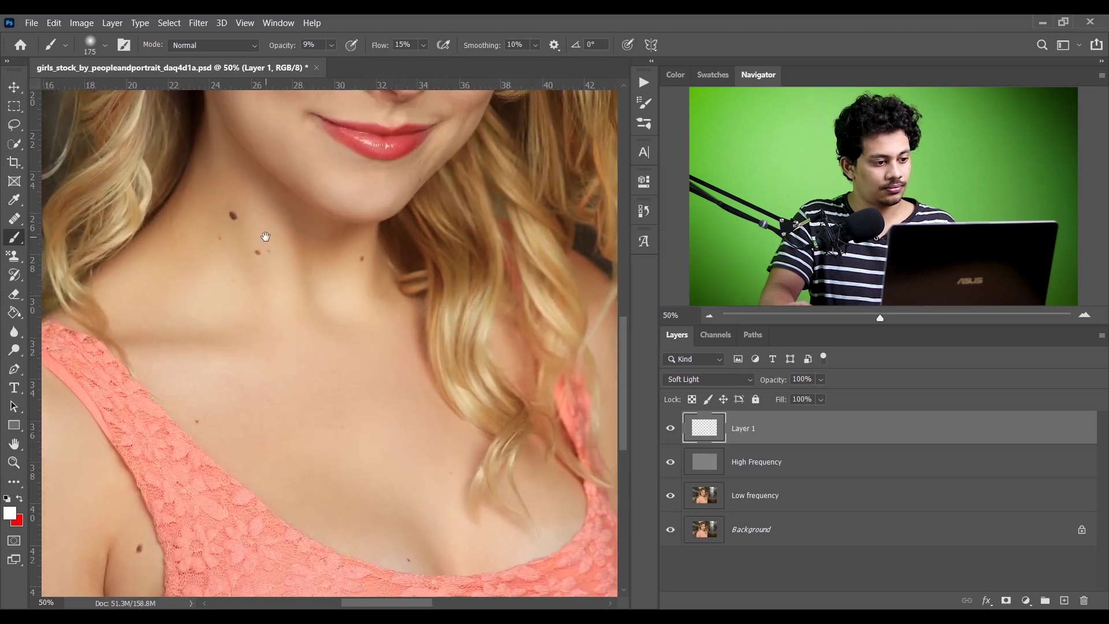
{"action": "left_click_drag", "start_coordinate": [269, 256], "coordinate": [292, 366]}
{"action": "left_click_drag", "start_coordinate": [430, 288], "coordinate": [417, 371]}
{"action": "left_click", "coordinate": [671, 428]}
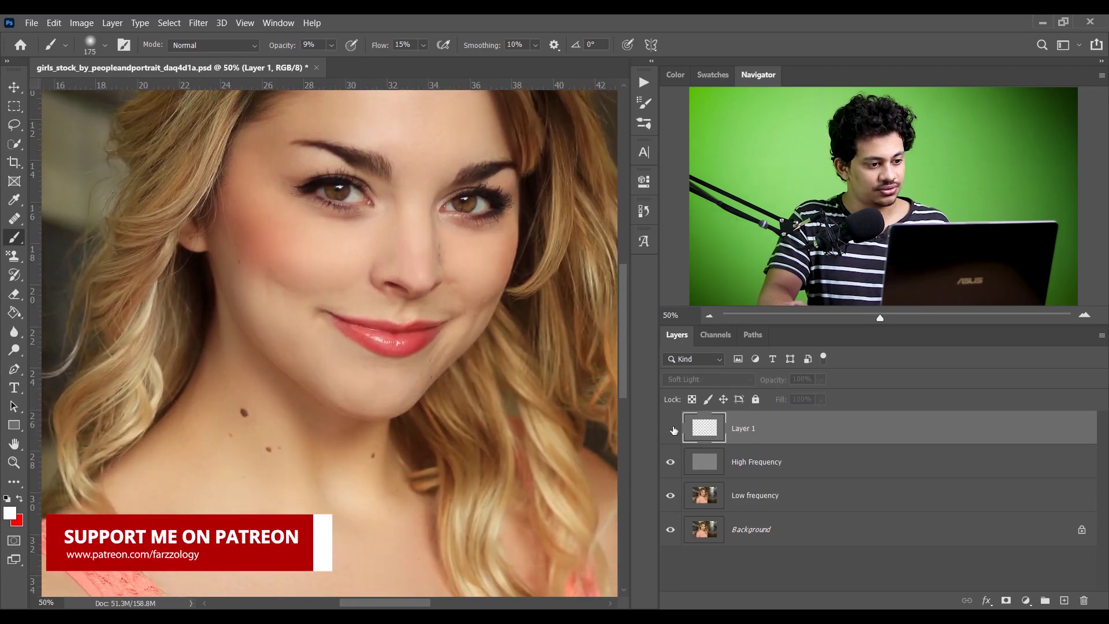
{"action": "left_click", "coordinate": [671, 428]}
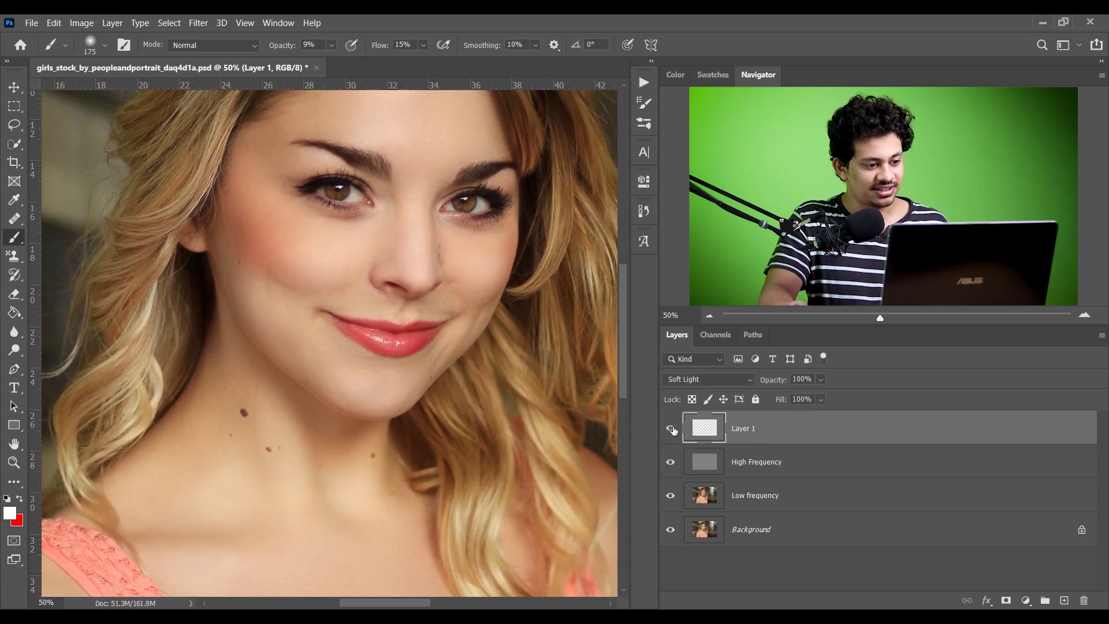
{"action": "left_click", "coordinate": [671, 428]}
{"action": "left_click", "coordinate": [671, 428]}
{"action": "left_click", "coordinate": [671, 428]}
{"action": "left_click", "coordinate": [671, 428]}
Reset the colours to a black foreground and paint shadows around the temples, hairline and jaw edge at brush size 175.
{"action": "left_click_drag", "start_coordinate": [504, 459], "coordinate": [508, 386]}
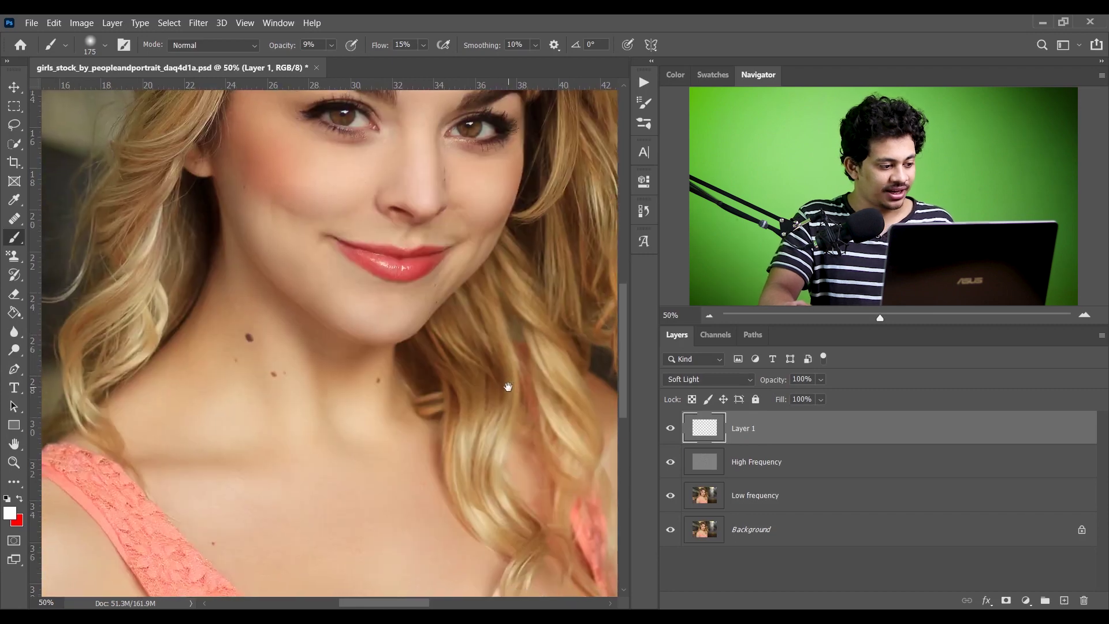
{"action": "left_click", "coordinate": [6, 499]}
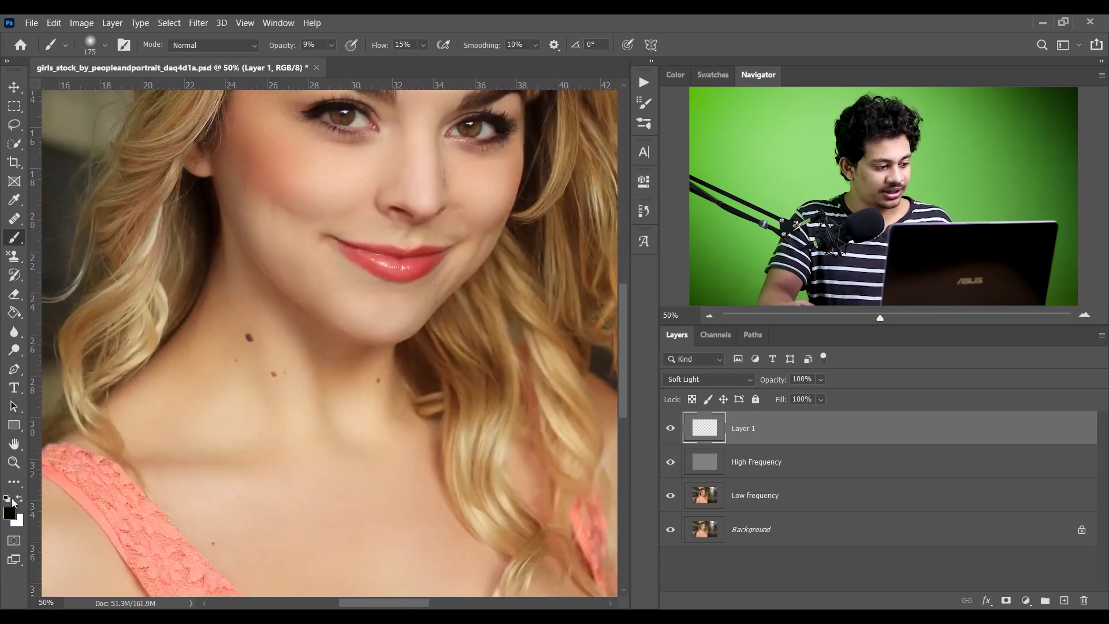
{"action": "left_click_drag", "start_coordinate": [293, 287], "coordinate": [325, 411]}
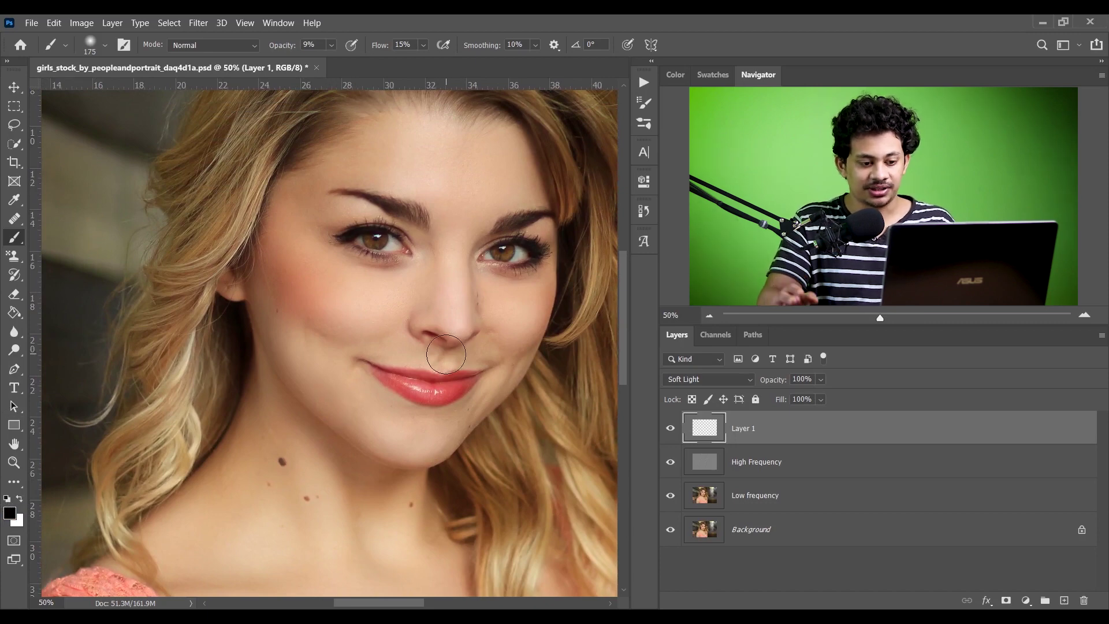
{"action": "key", "text": "ctrl+plus"}
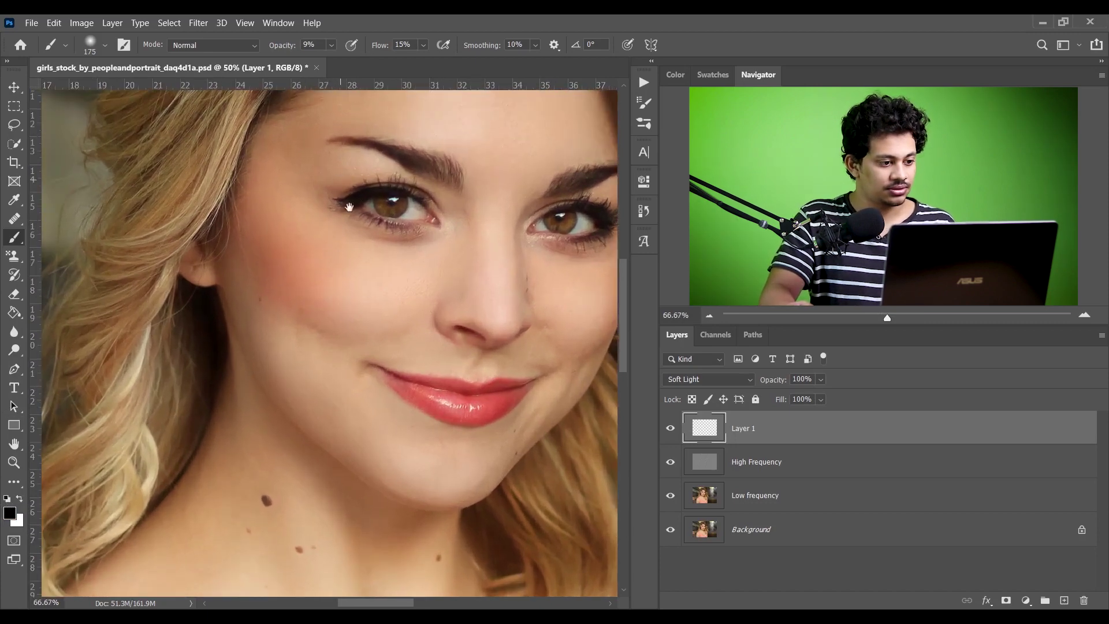
{"action": "left_click_drag", "start_coordinate": [339, 179], "coordinate": [358, 319]}
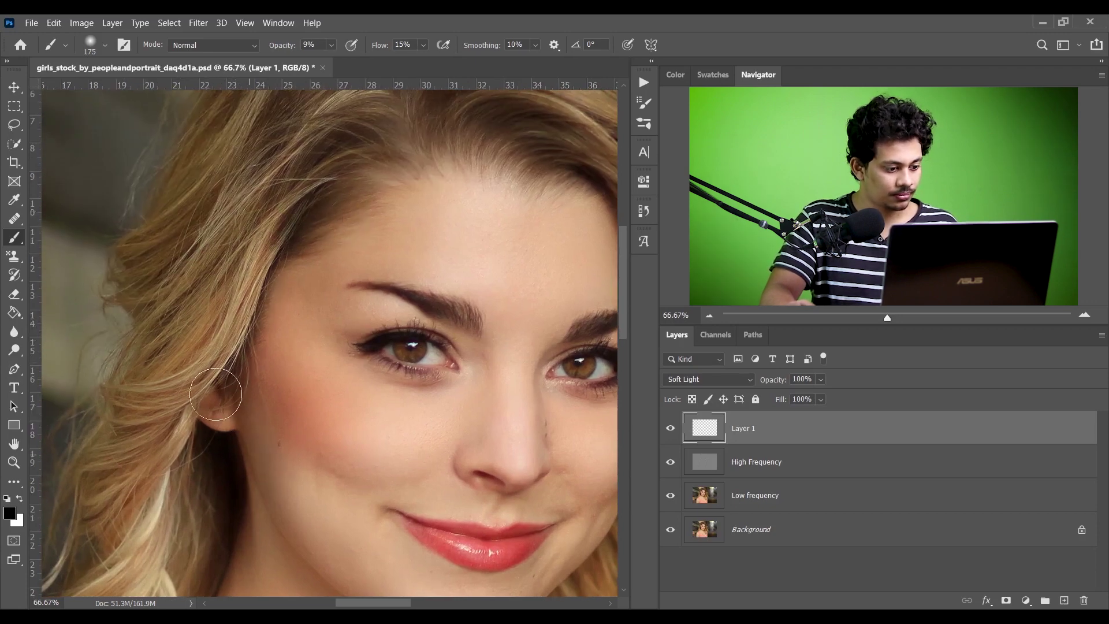
{"action": "scroll", "coordinate": [312, 231], "scroll_direction": "right", "scroll_amount": 3}
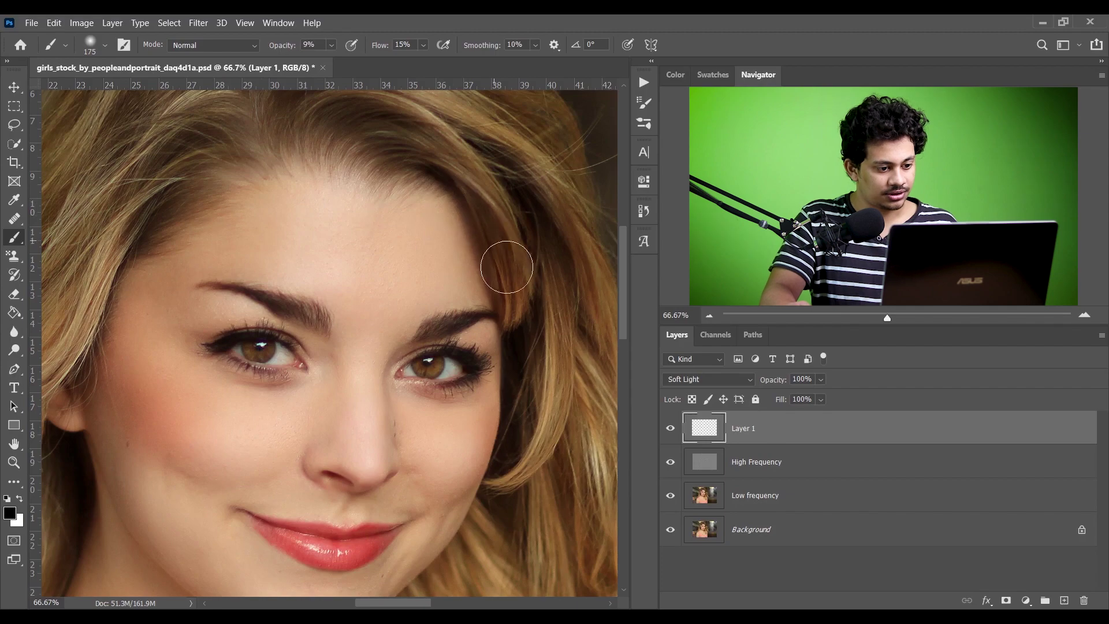
{"action": "left_click_drag", "start_coordinate": [443, 566], "coordinate": [512, 418]}
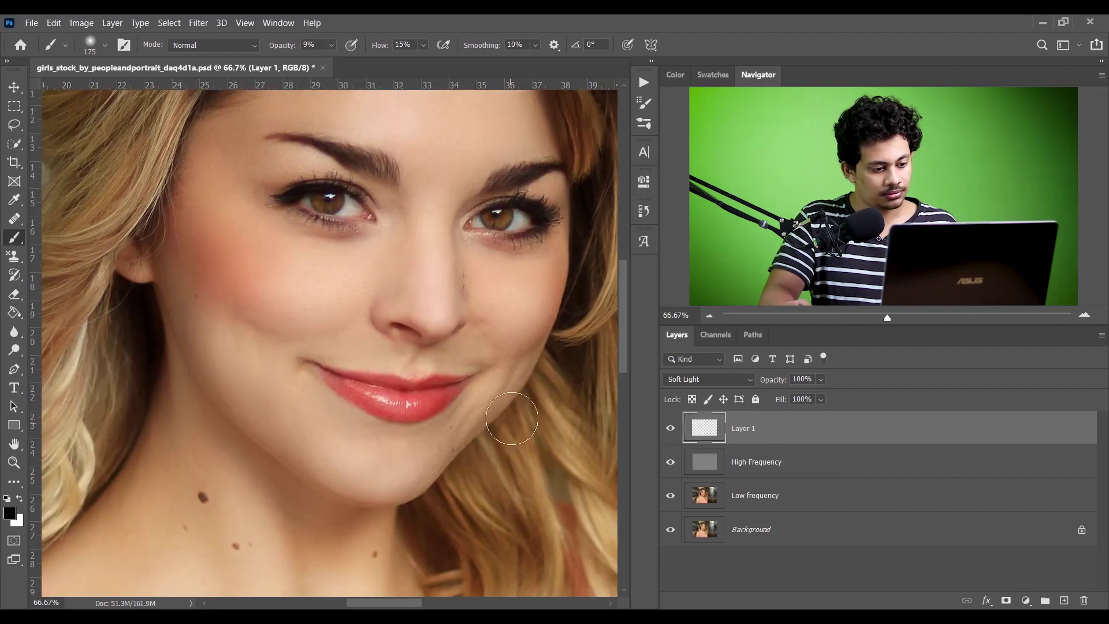
Reduce the brush size to 90 for shading the neck and lower the brush flow to 10%.
{"action": "scroll", "coordinate": [300, 517], "scroll_direction": "down", "scroll_amount": 2}
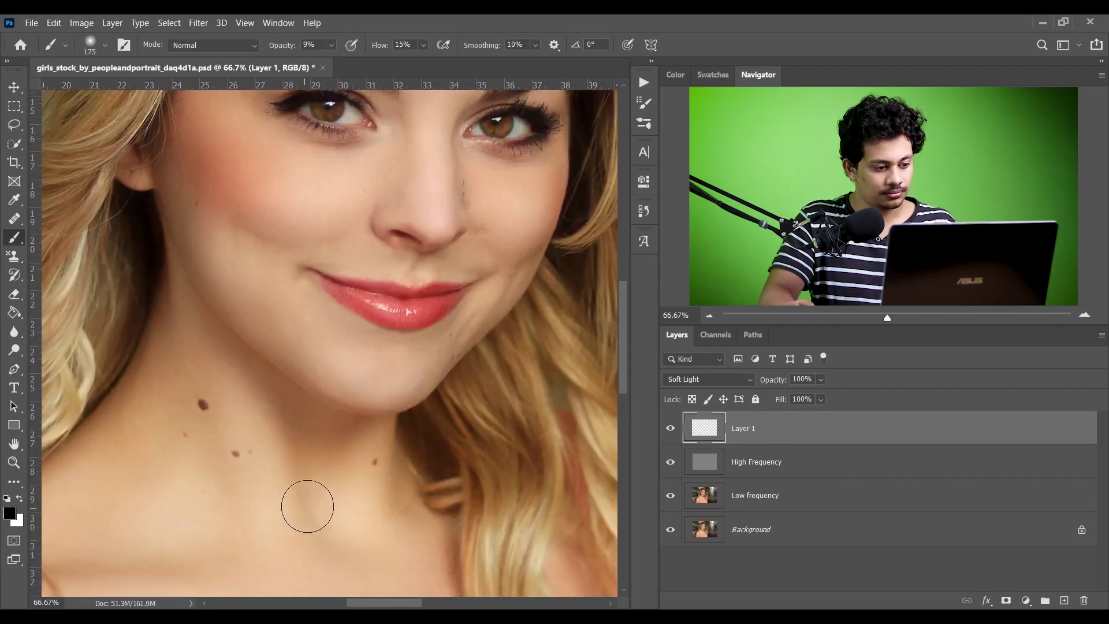
{"action": "key", "text": "bracketleft"}
{"action": "key", "text": "bracketleft"}
{"action": "key", "text": "bracketleft"}
{"action": "key", "text": "bracketleft"}
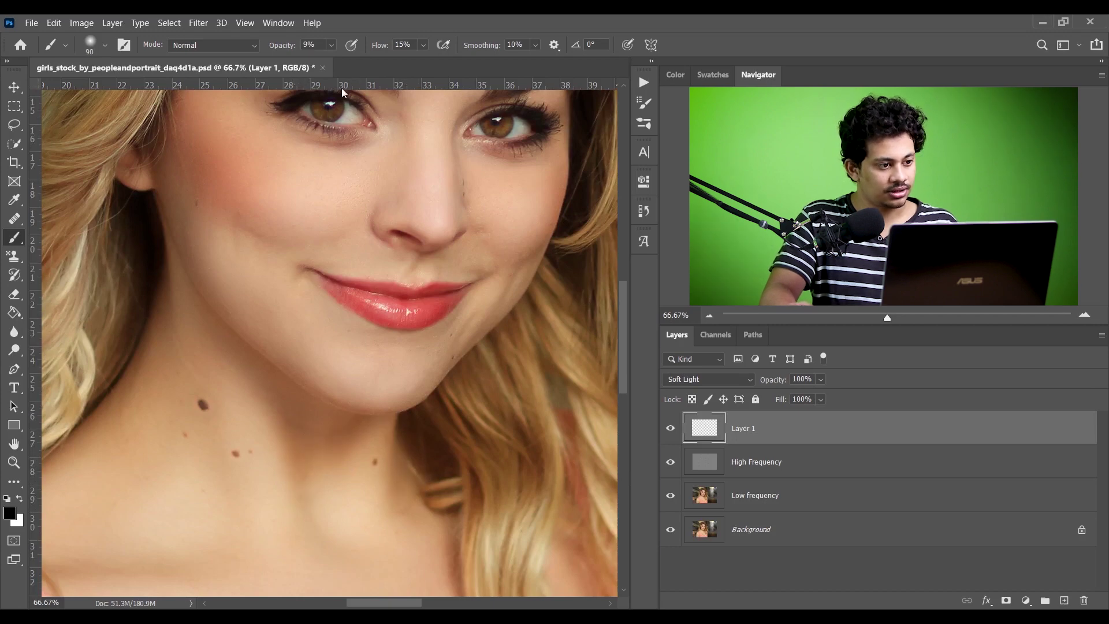
{"action": "left_click", "coordinate": [423, 45]}
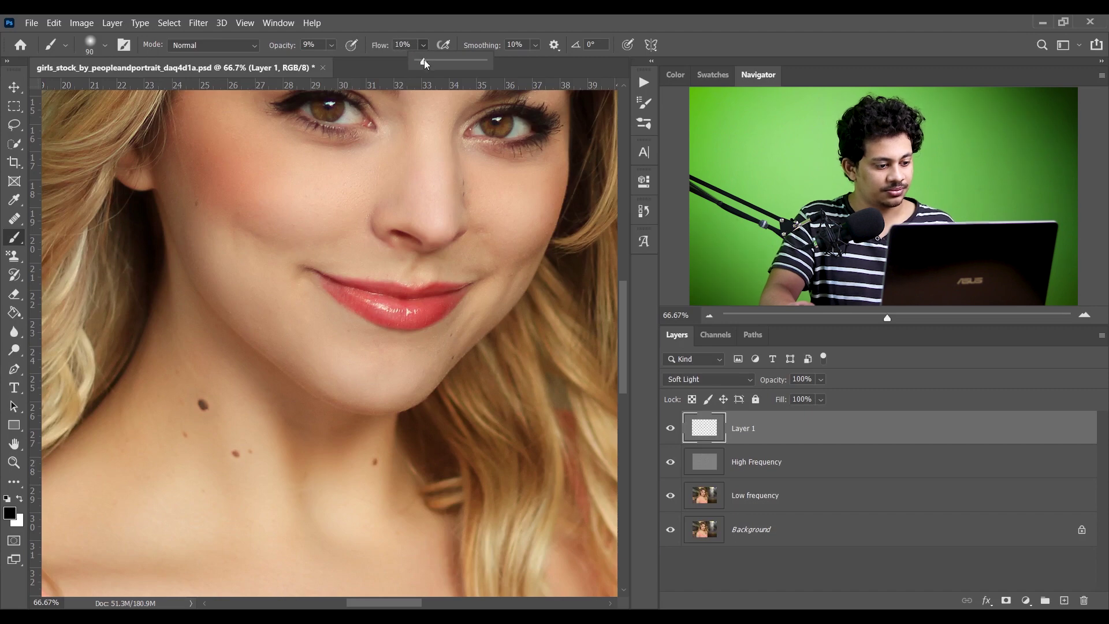
Lower the brush flow to 6% and darken the shadows along the collarbone and neck hollows.
{"action": "left_click_drag", "start_coordinate": [266, 450], "coordinate": [306, 406]}
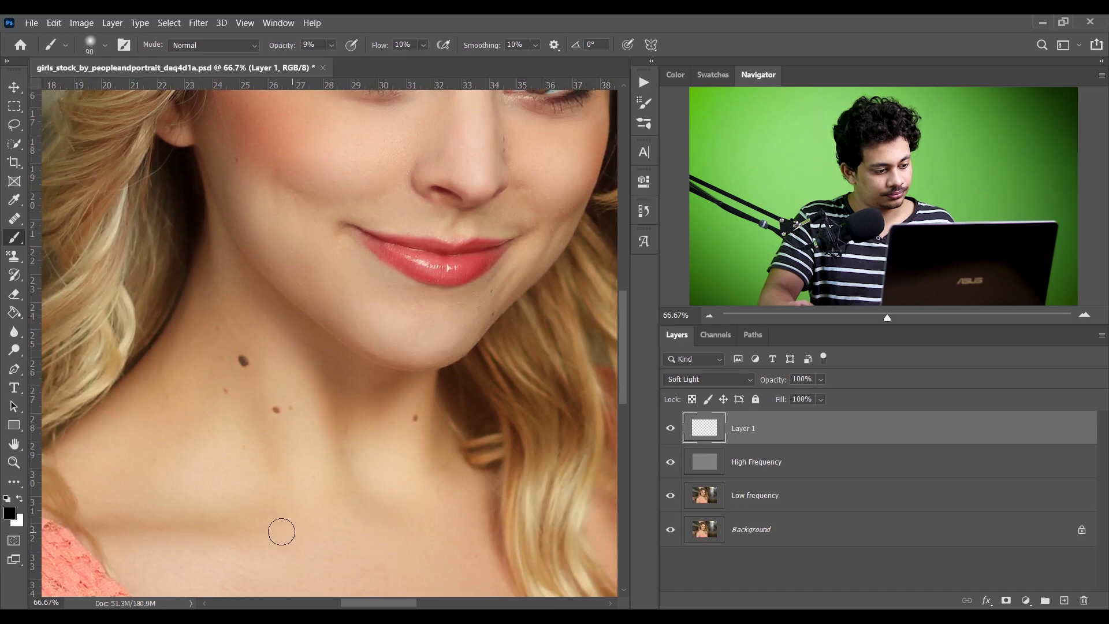
{"action": "left_click", "coordinate": [424, 45]}
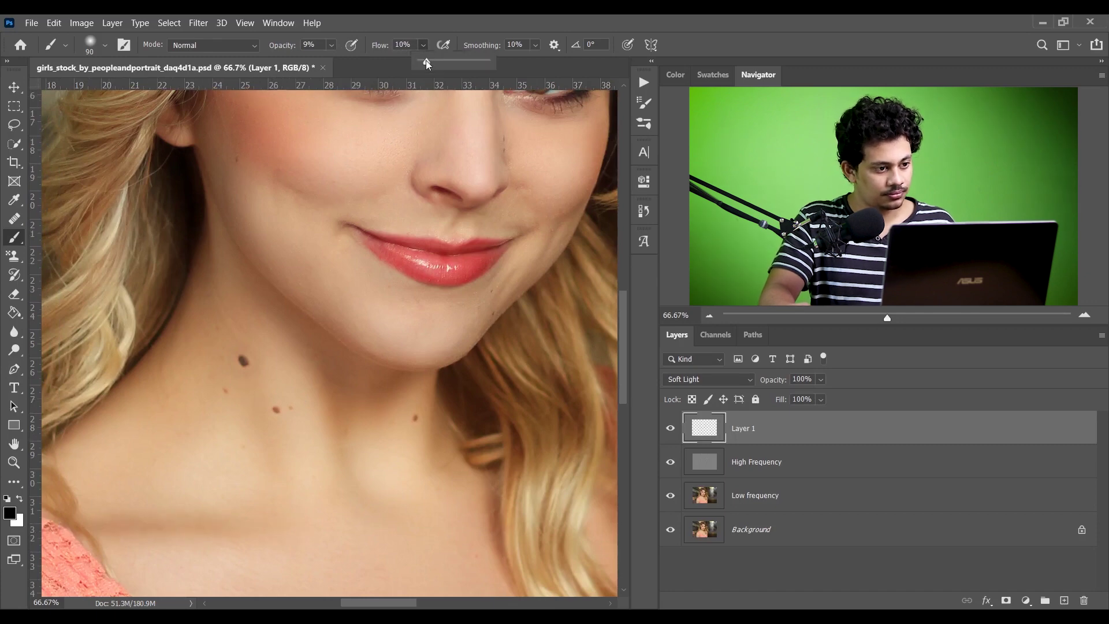
{"action": "left_click", "coordinate": [125, 529]}
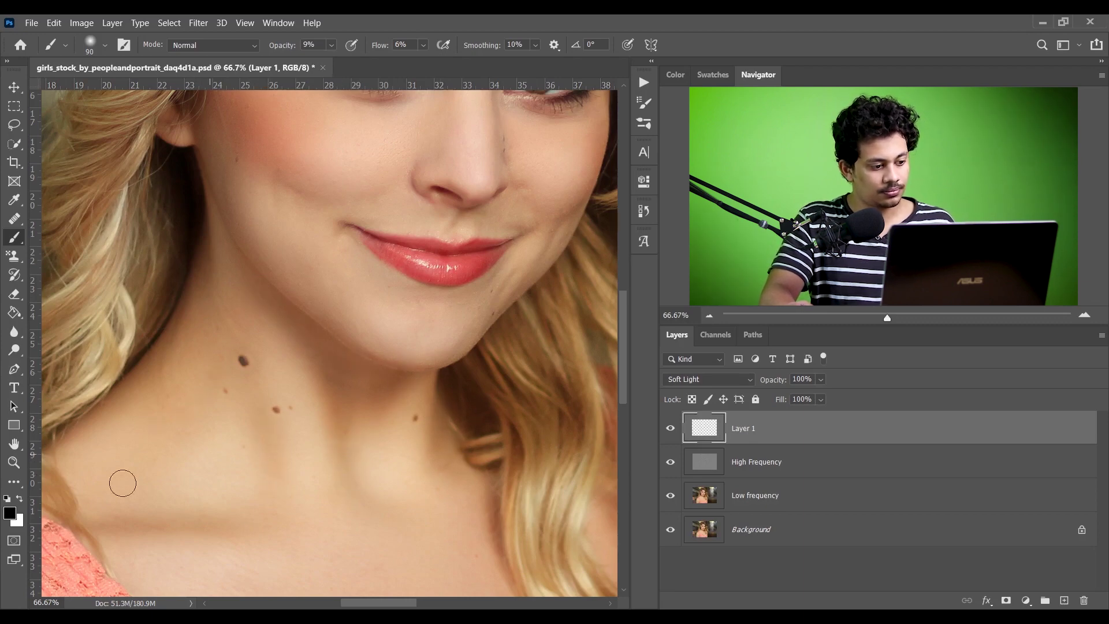
Enlarge the brush to size 125 and shade the outer edge of the upper arm beside the wall.
{"action": "left_click_drag", "start_coordinate": [419, 478], "coordinate": [559, 302]}
{"action": "left_click_drag", "start_coordinate": [437, 413], "coordinate": [520, 277]}
{"action": "key", "text": "bracketright"}
{"action": "key", "text": "bracketright"}
{"action": "left_click_drag", "start_coordinate": [129, 497], "coordinate": [123, 446]}
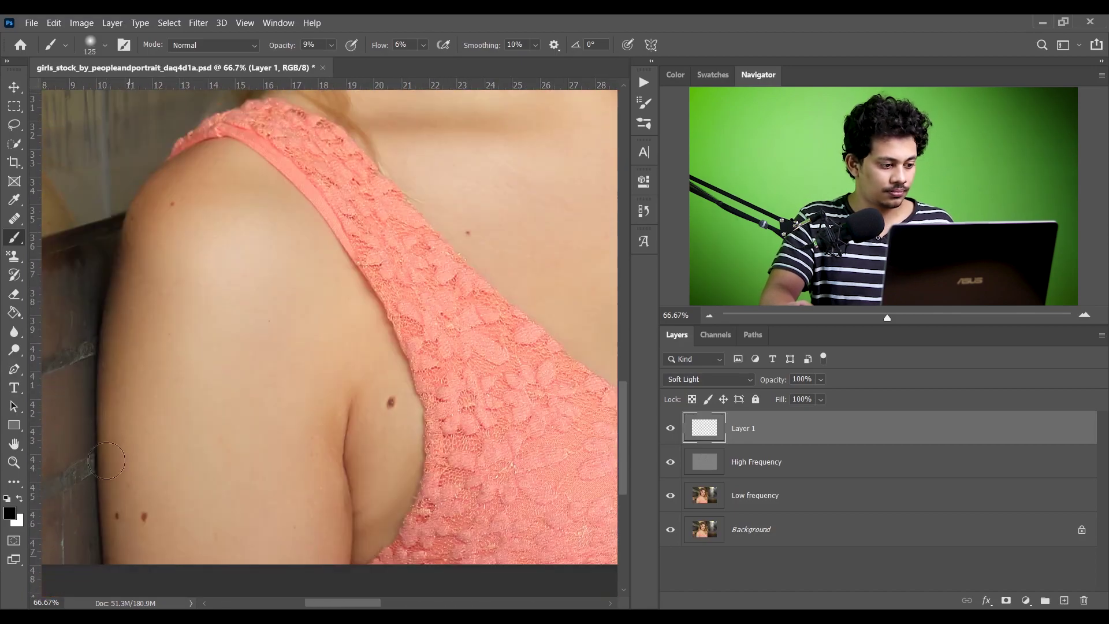
Shade the chest near the neckline and the contours of the neck and collarbone in black at brush size 125.
{"action": "left_click_drag", "start_coordinate": [475, 444], "coordinate": [80, 529]}
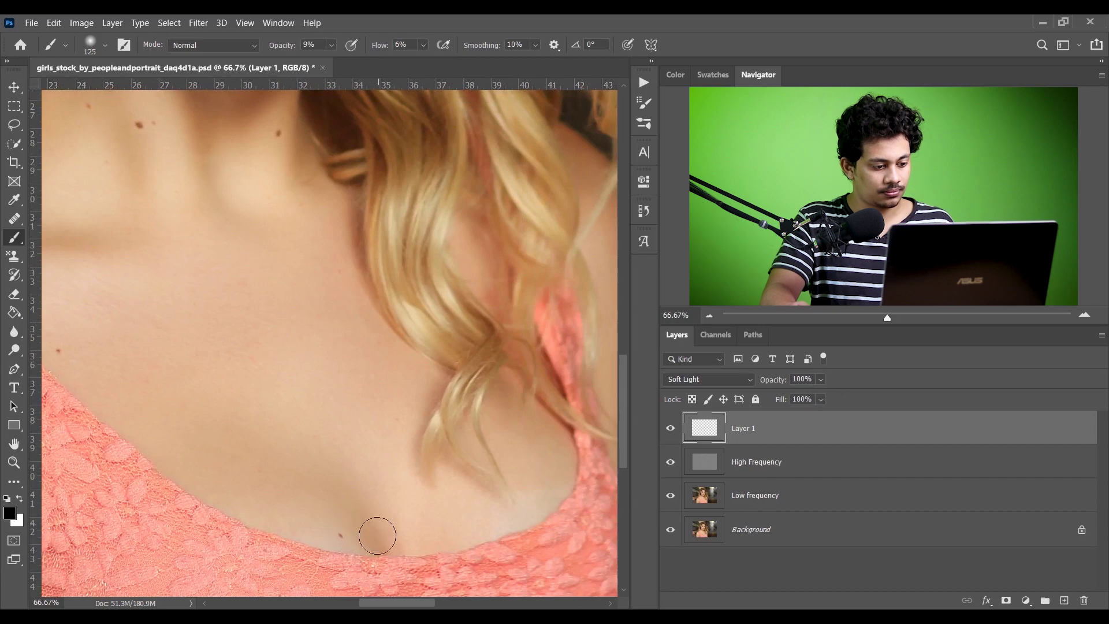
{"action": "left_click_drag", "start_coordinate": [344, 267], "coordinate": [350, 439]}
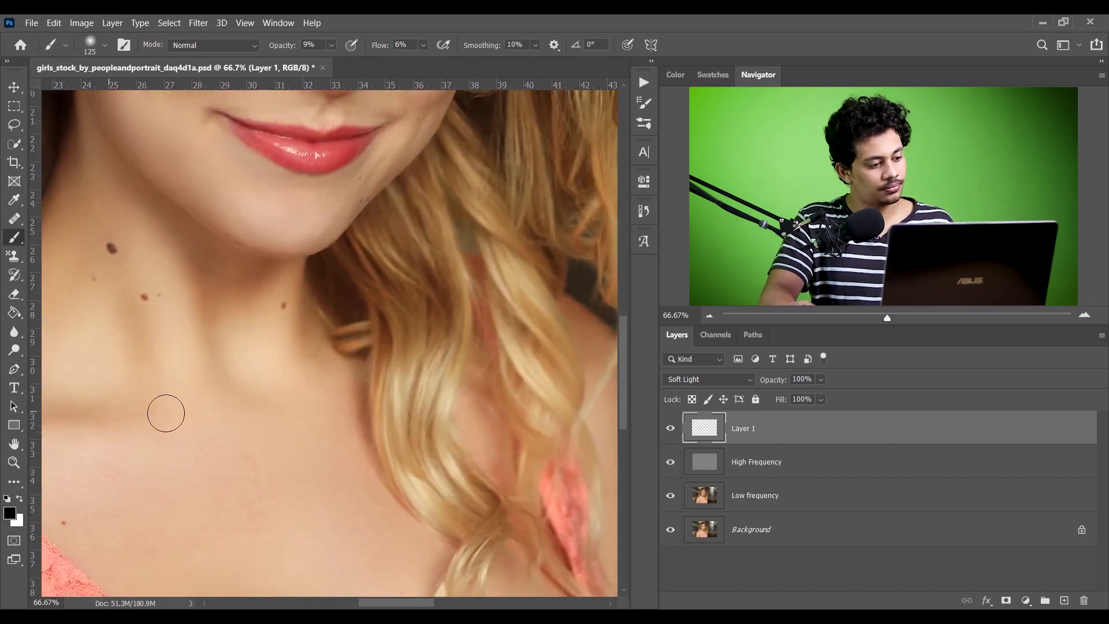
{"action": "left_click_drag", "start_coordinate": [167, 411], "coordinate": [292, 360]}
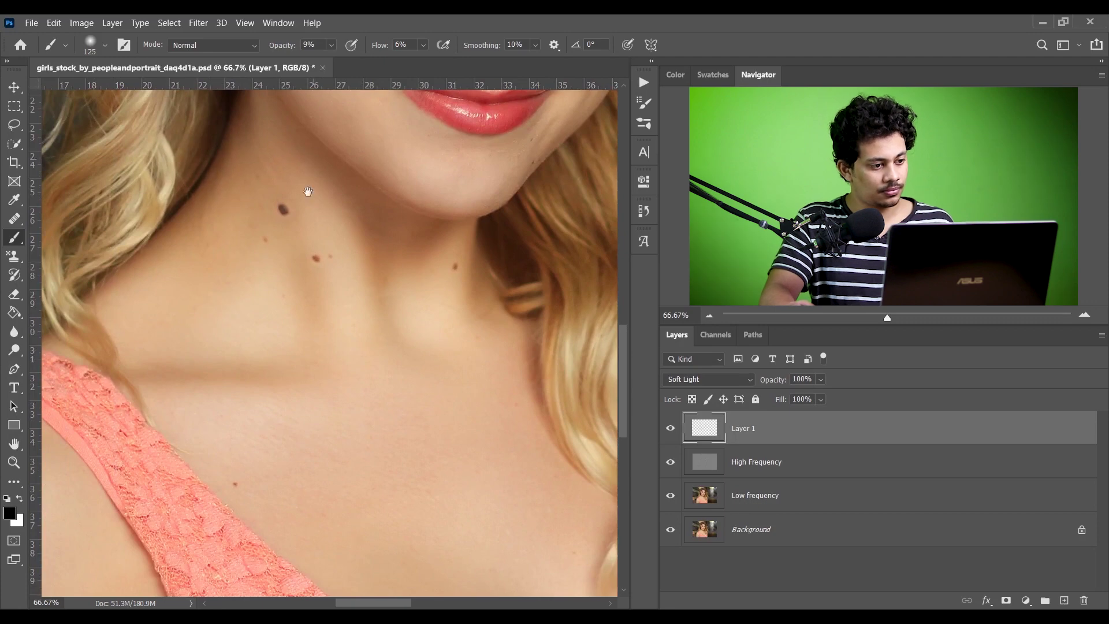
{"action": "left_click_drag", "start_coordinate": [312, 161], "coordinate": [297, 241]}
Lower the brush flow to 4% and shade both sides of the nose with brush sizes 45 and 60.
{"action": "left_click_drag", "start_coordinate": [451, 196], "coordinate": [355, 421]}
{"action": "key", "text": "bracketleft"}
{"action": "key", "text": "bracketleft"}
{"action": "key", "text": "bracketleft"}
{"action": "left_click", "coordinate": [424, 46]}
{"action": "left_click", "coordinate": [375, 251]}
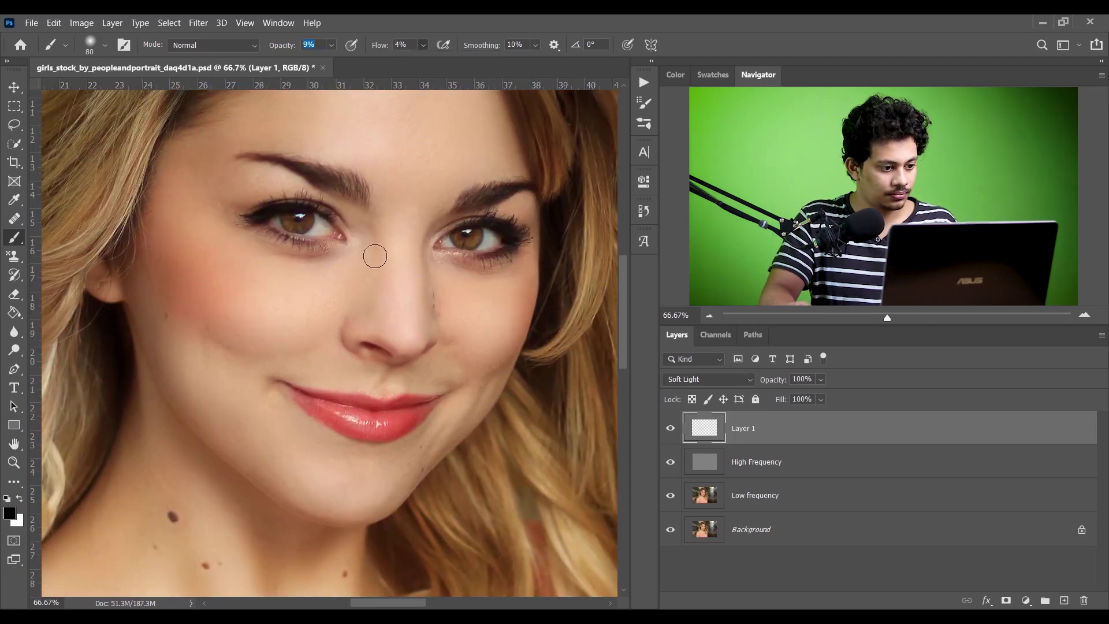
{"action": "key", "text": "bracketleft"}
{"action": "key", "text": "bracketleft"}
{"action": "key", "text": "bracketleft"}
{"action": "key", "text": "bracketleft"}
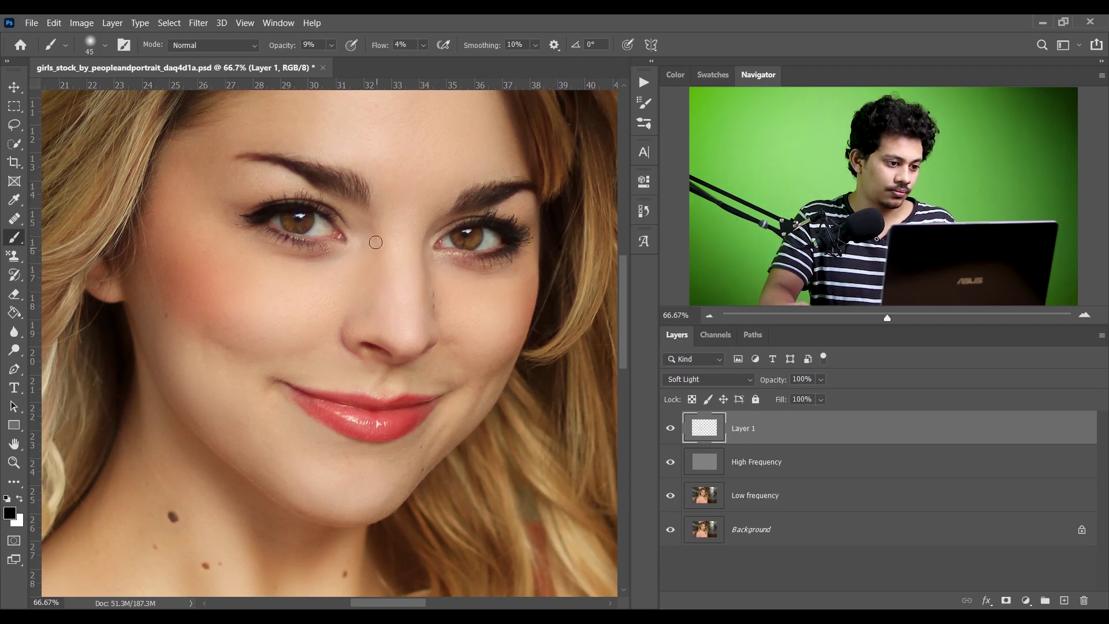
{"action": "key", "text": "bracketright"}
{"action": "key", "text": "bracketright"}
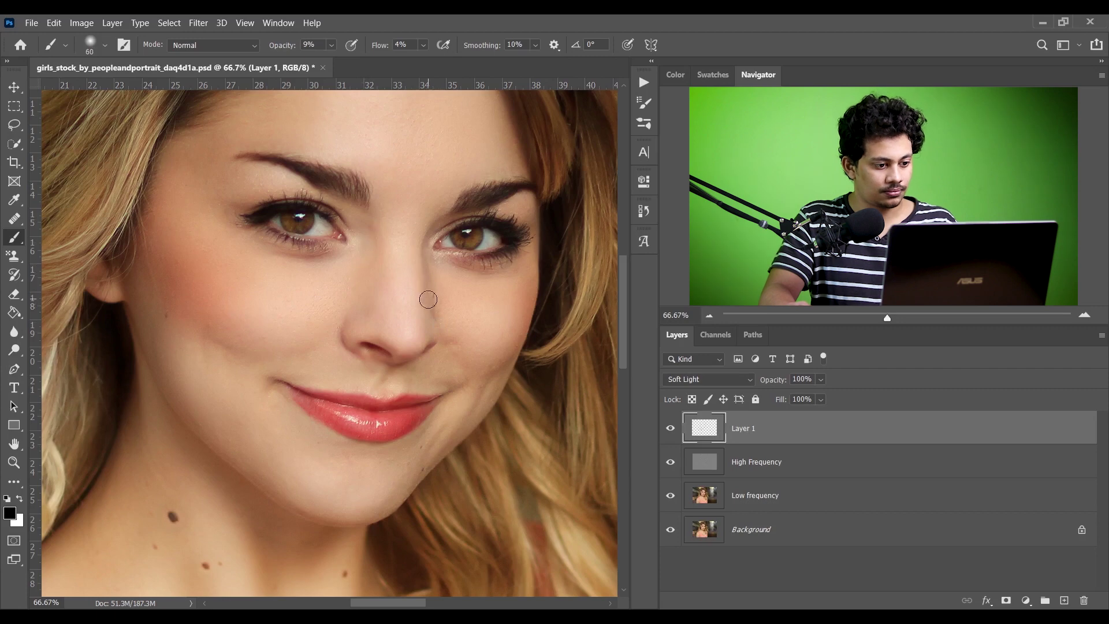
Enlarge the brush through size 80 to 90 and shade the outer edge of the cheek nearest the loose hair.
{"action": "key", "text": "bracketright"}
{"action": "key", "text": "bracketright"}
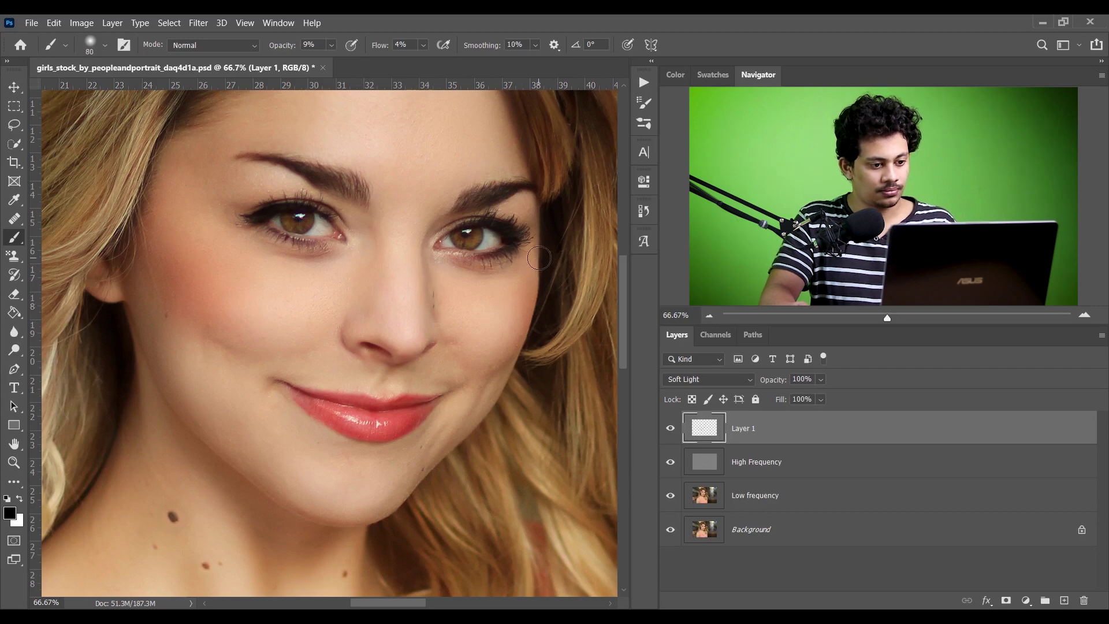
{"action": "key", "text": "bracketright"}
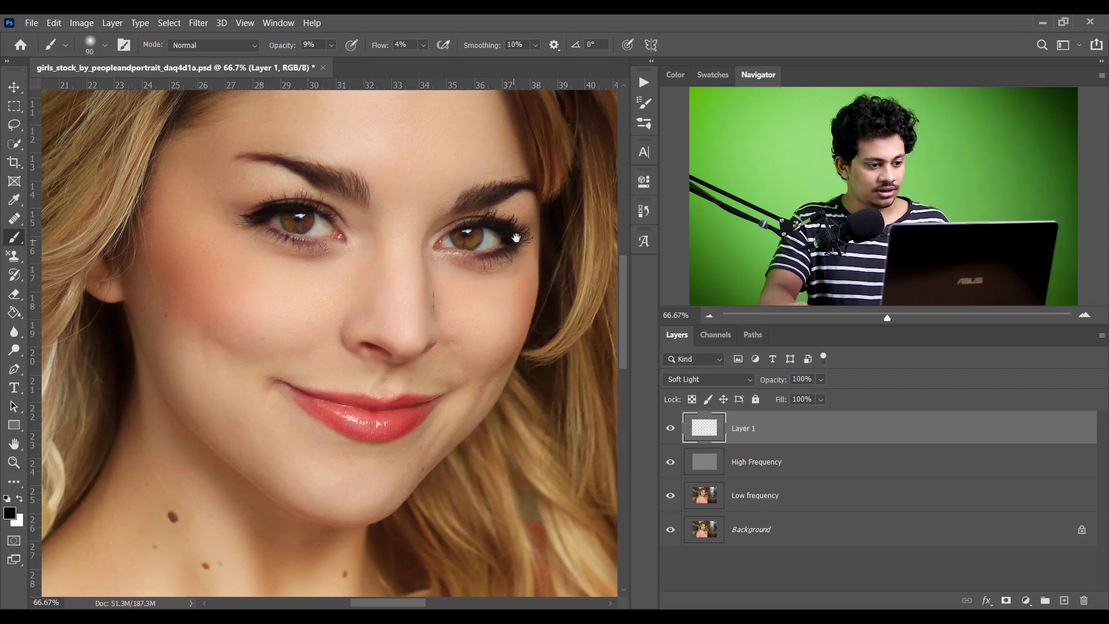
Compare the retouched portrait with the original by repeatedly showing the Background layer alone and restoring all layers.
{"action": "left_click_drag", "start_coordinate": [516, 237], "coordinate": [478, 272]}
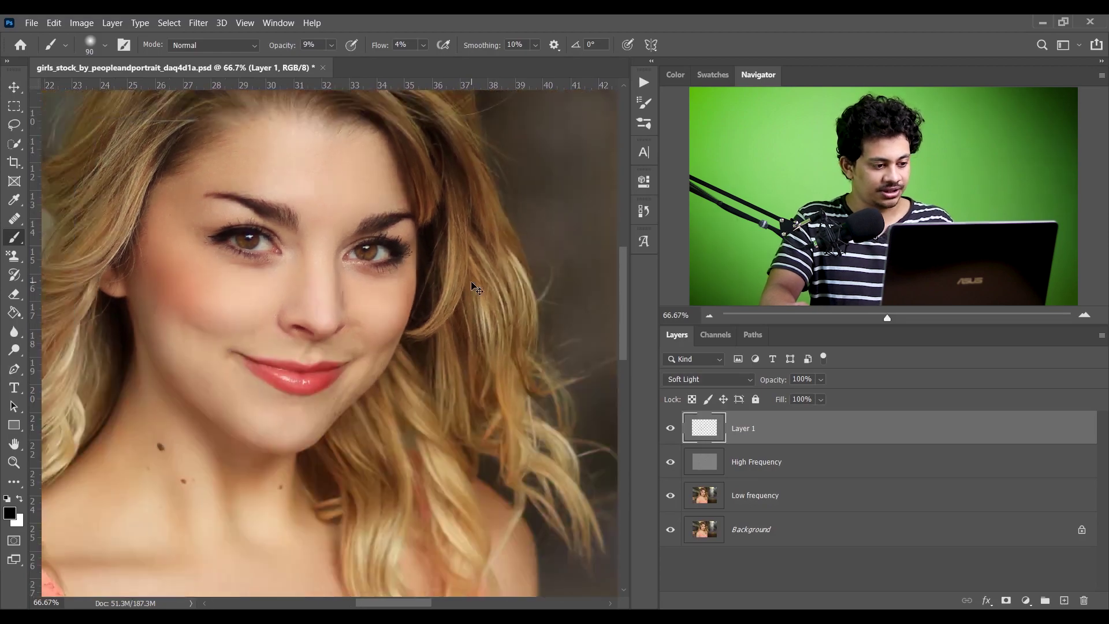
{"action": "key", "text": "ctrl+0"}
{"action": "key", "text": "ctrl+plus"}
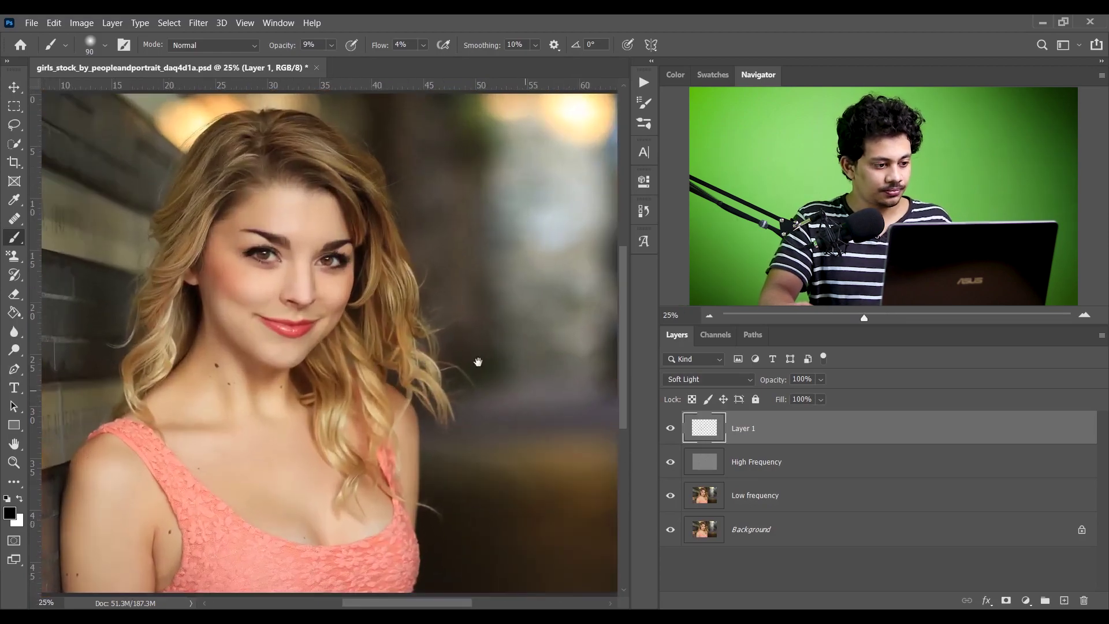
{"action": "left_click_drag", "start_coordinate": [417, 342], "coordinate": [483, 319]}
{"action": "left_click", "coordinate": [670, 530], "text": "alt"}
{"action": "left_click", "coordinate": [670, 530], "text": "alt"}
{"action": "left_click", "coordinate": [670, 530], "text": "alt"}
{"action": "left_click", "coordinate": [670, 530], "text": "alt"}
{"action": "left_click", "coordinate": [670, 531], "text": "alt"}
{"action": "left_click", "coordinate": [670, 530], "text": "alt"}
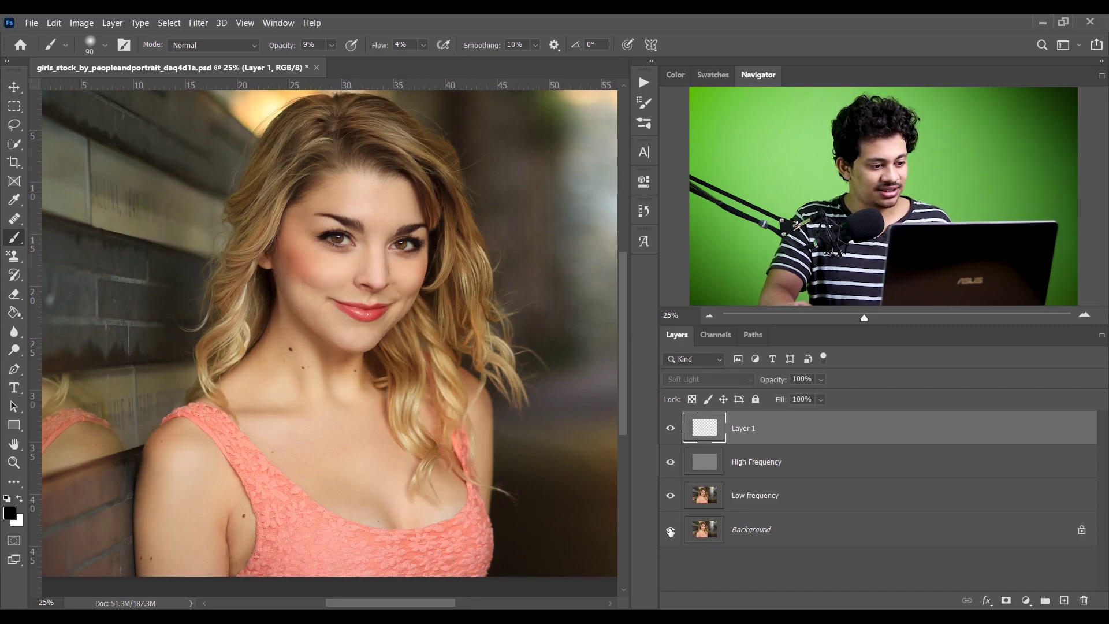
Check the retouch against the original once more by isolating the Background layer and restoring all layers.
{"action": "left_click", "coordinate": [670, 530], "text": "alt"}
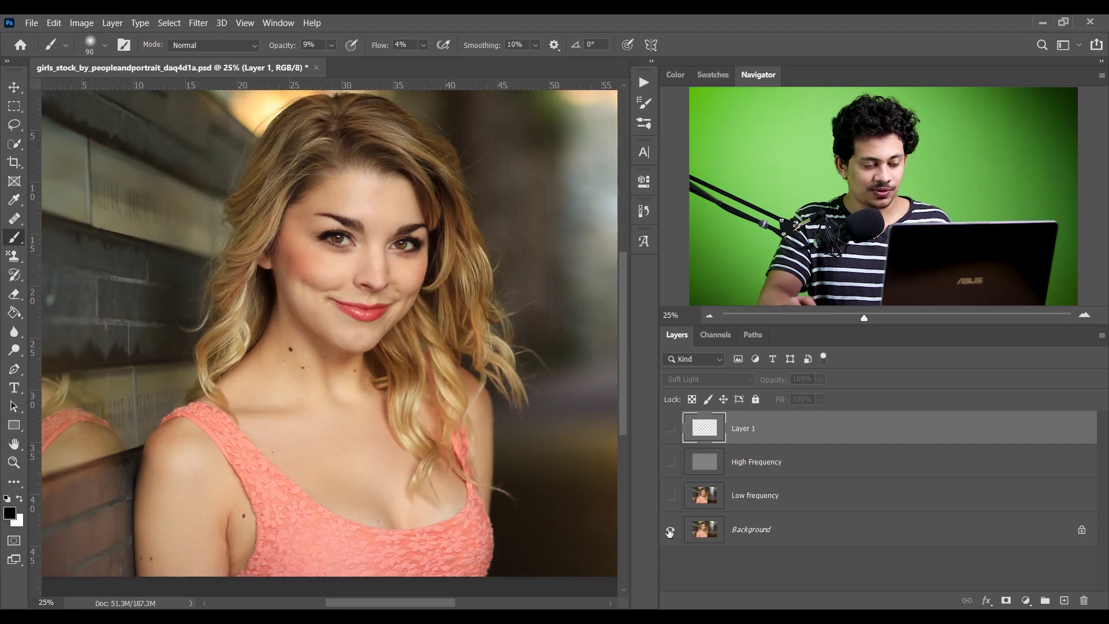
{"action": "left_click", "coordinate": [669, 530], "text": "alt"}
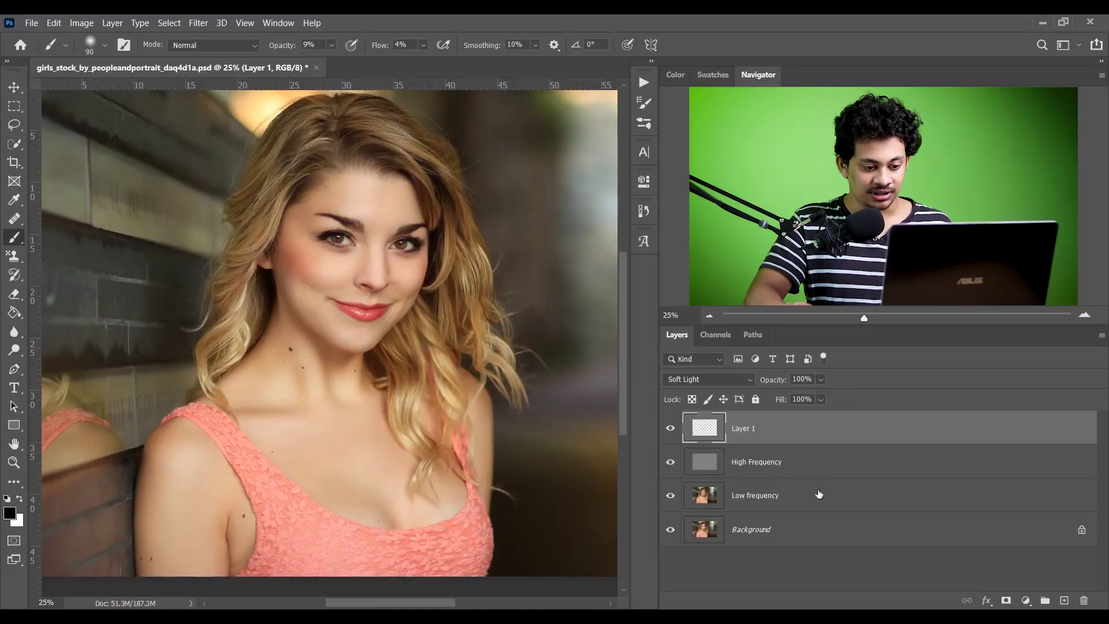
Group Layer 1, High Frequency and Low frequency together and name the group Retouch.
{"action": "left_click", "coordinate": [812, 494], "text": "shift"}
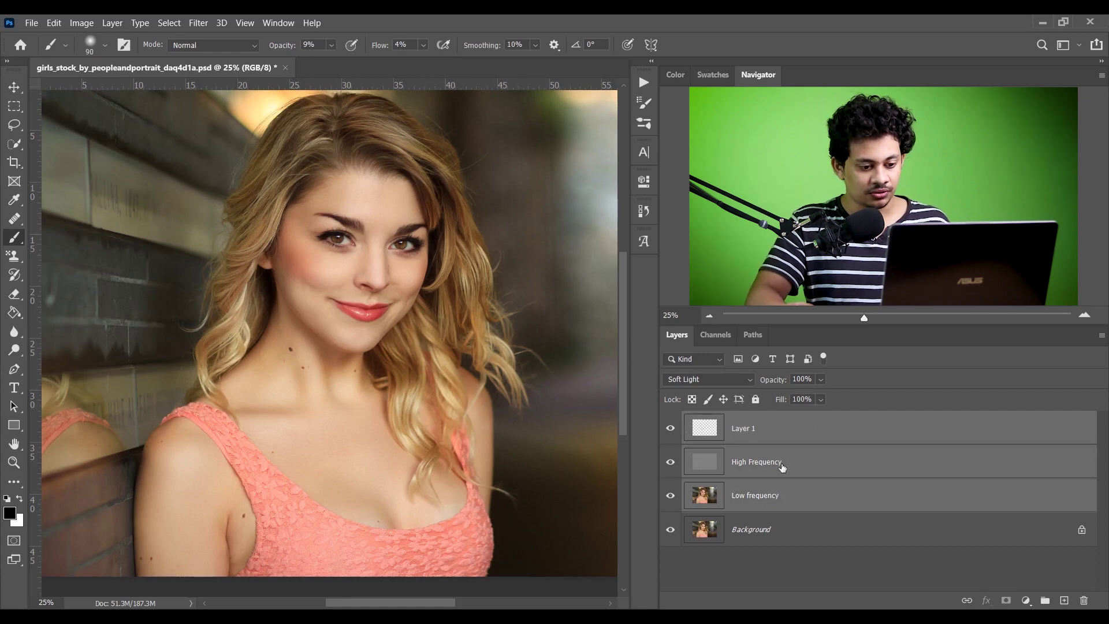
{"action": "key", "text": "ctrl+g"}
{"action": "double_click", "coordinate": [719, 420]}
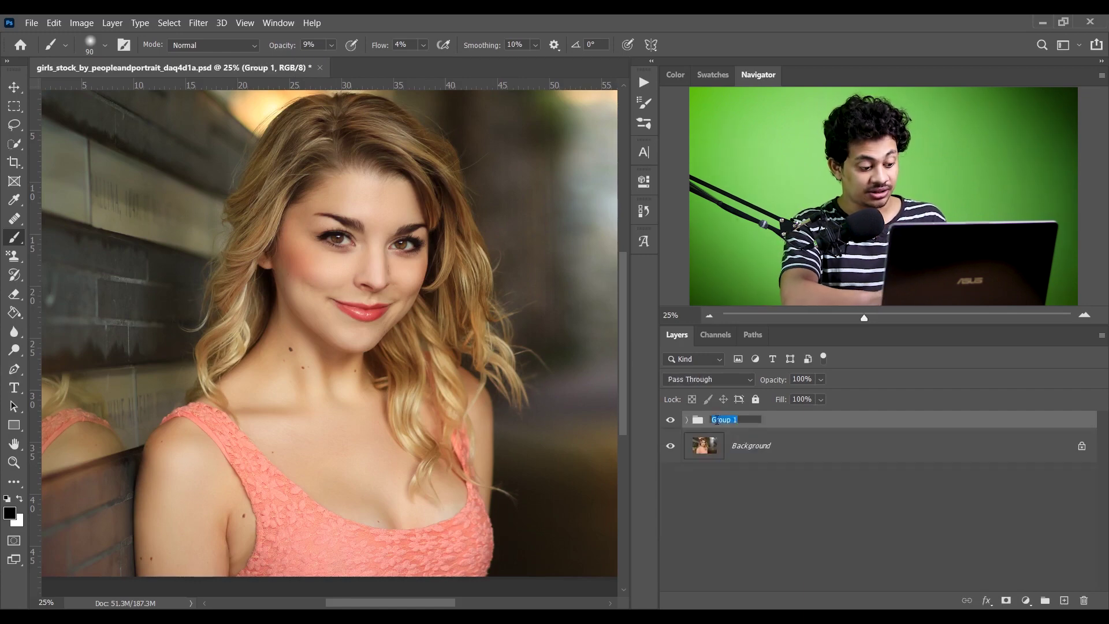
{"action": "key", "text": "Return"}
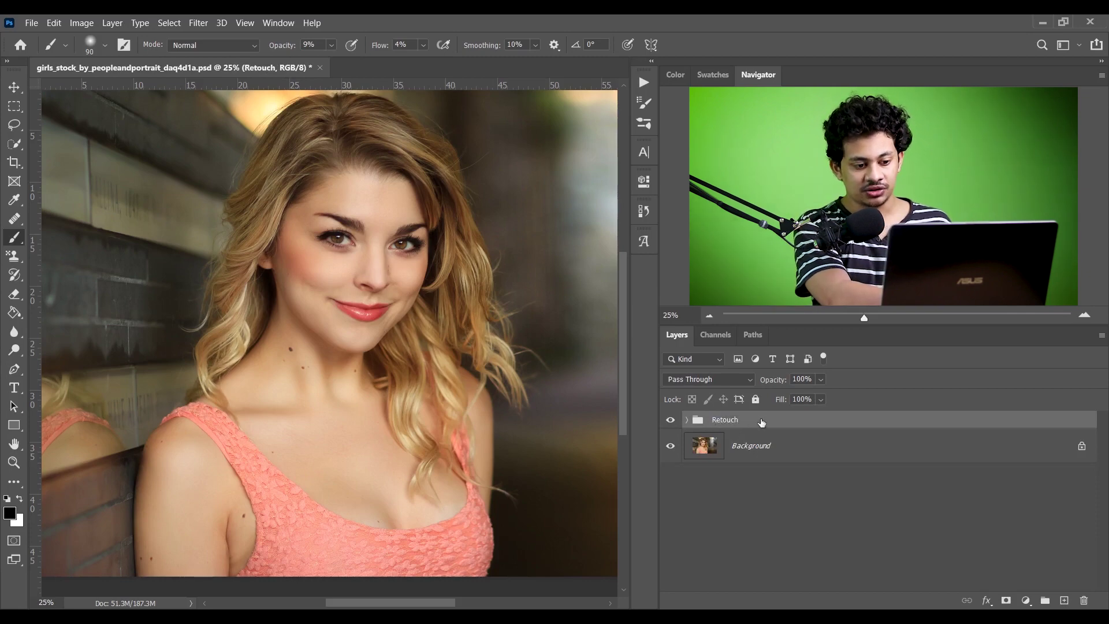
Stamp all visible layers into a new layer above the Retouch group and convert it to a smart object.
{"action": "key", "text": "ctrl+shift+alt+e"}
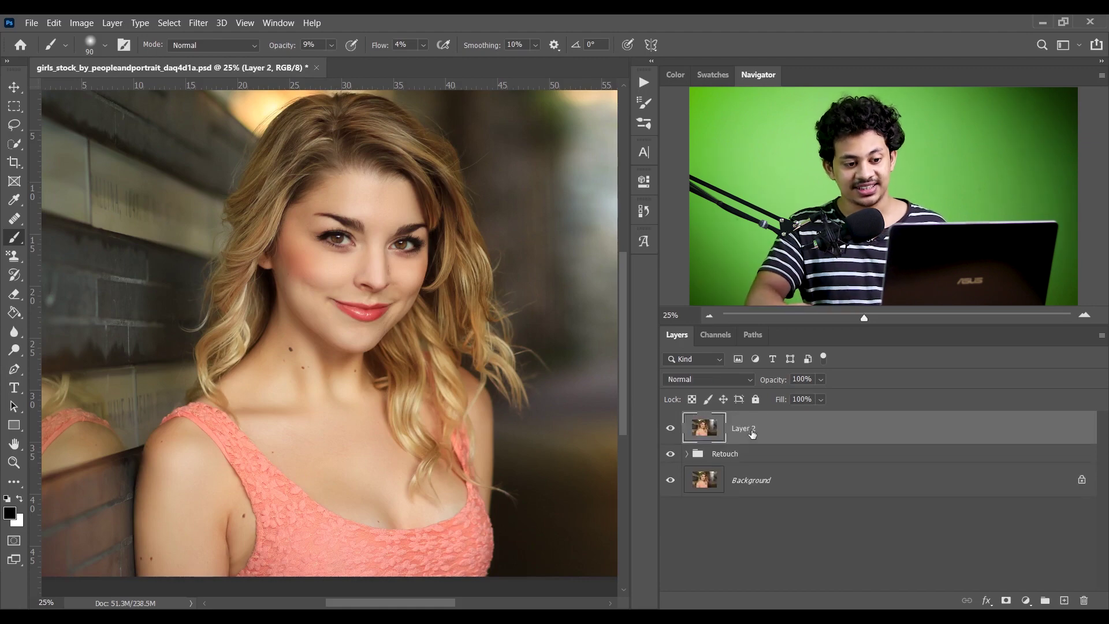
{"action": "right_click", "coordinate": [810, 433]}
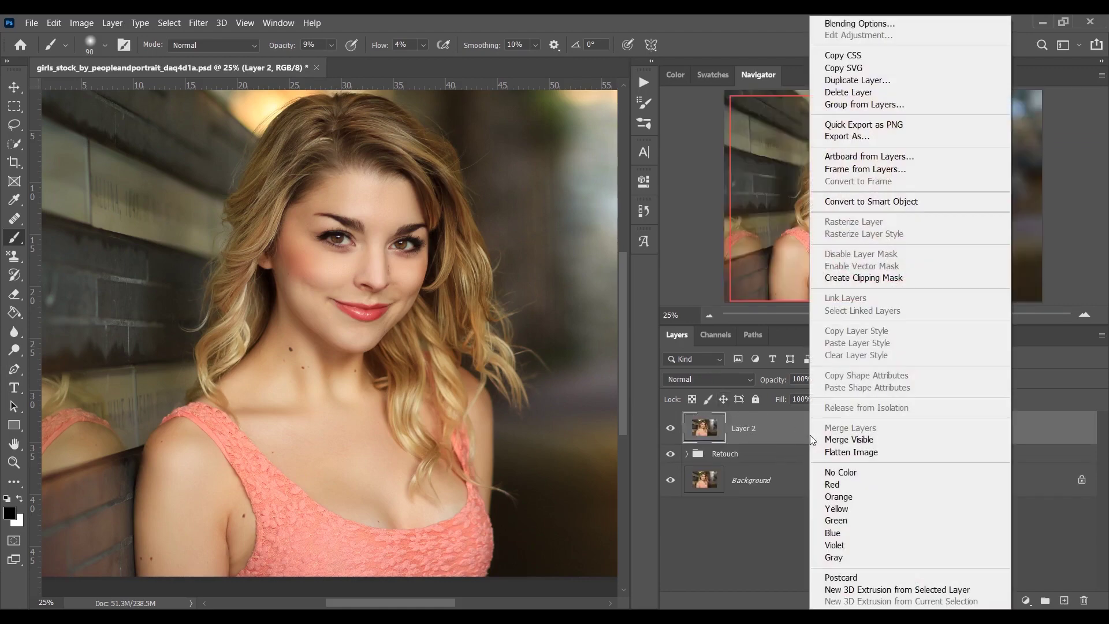
{"action": "left_click", "coordinate": [901, 201]}
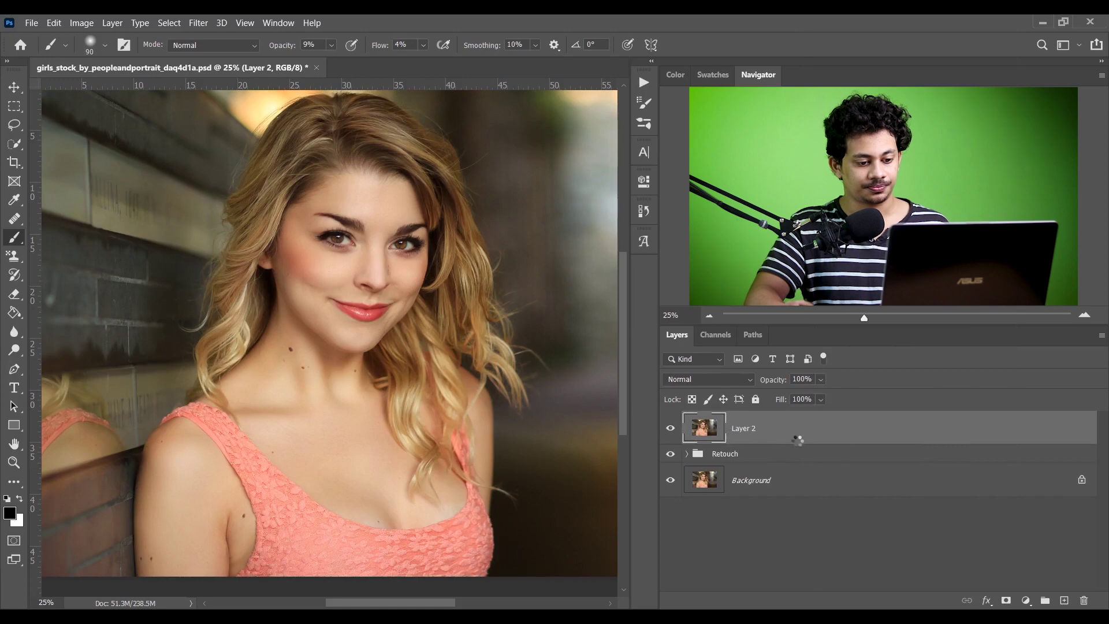
Open the Camera Raw Filter on the smart object and set the white balance to Temperature -9 and Tint -38.
{"action": "left_click", "coordinate": [198, 23]}
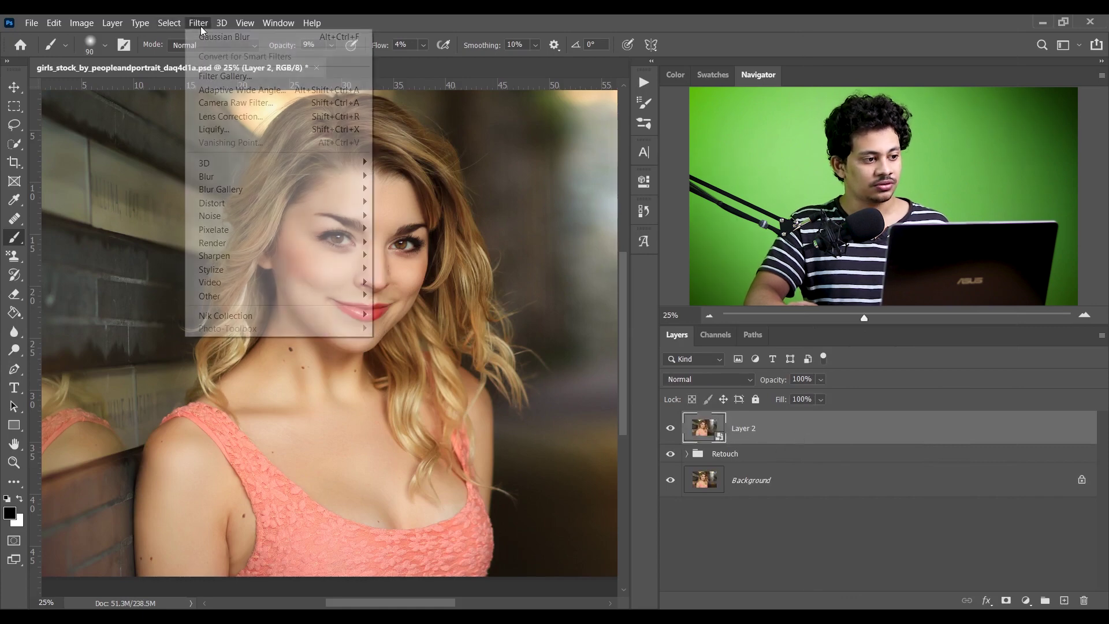
{"action": "left_click", "coordinate": [264, 107]}
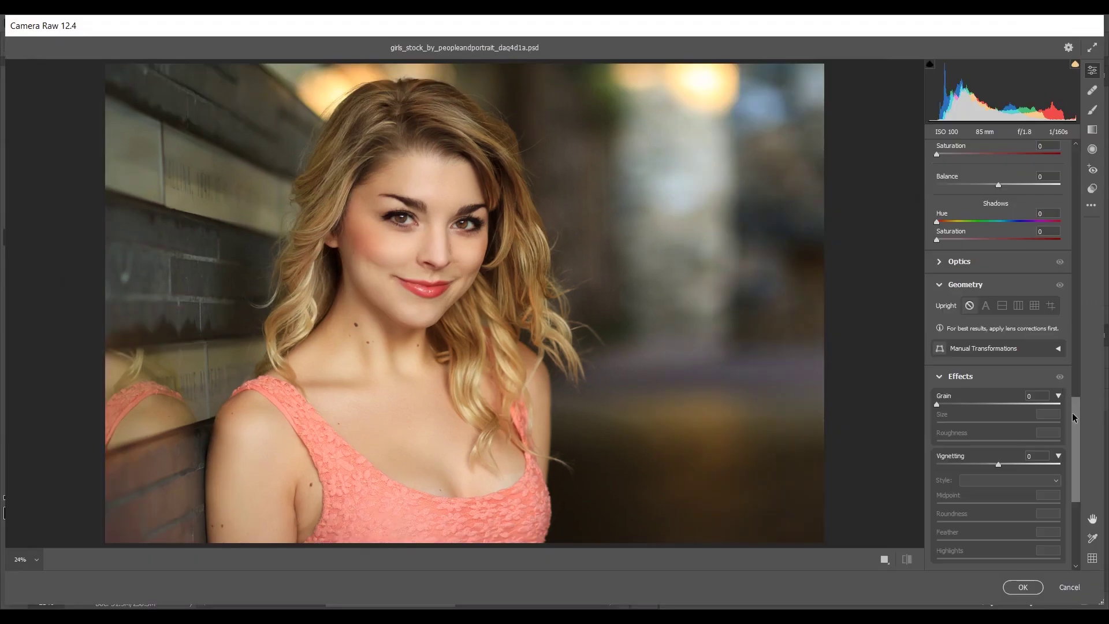
{"action": "left_click_drag", "start_coordinate": [1072, 417], "coordinate": [1065, 162]}
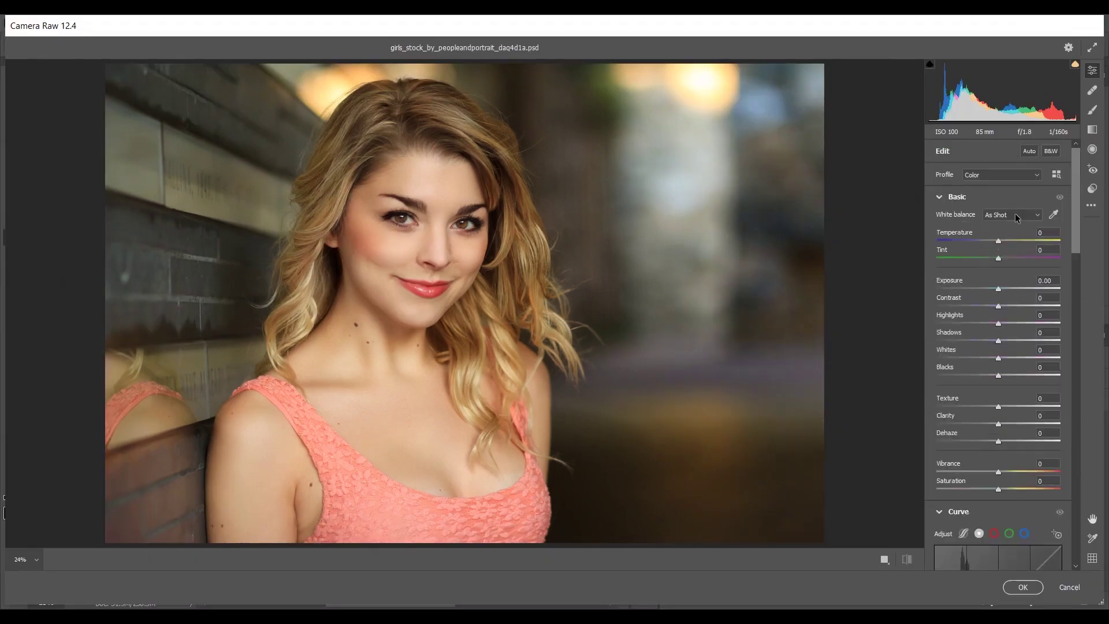
{"action": "left_click_drag", "start_coordinate": [996, 240], "coordinate": [1002, 246]}
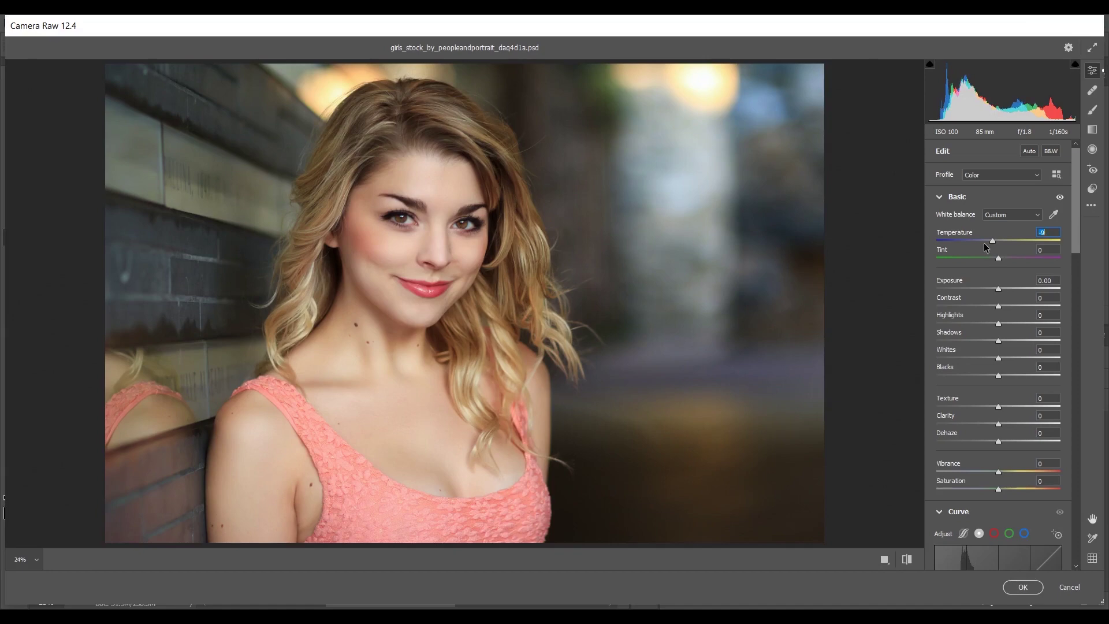
{"action": "left_click_drag", "start_coordinate": [996, 259], "coordinate": [972, 257]}
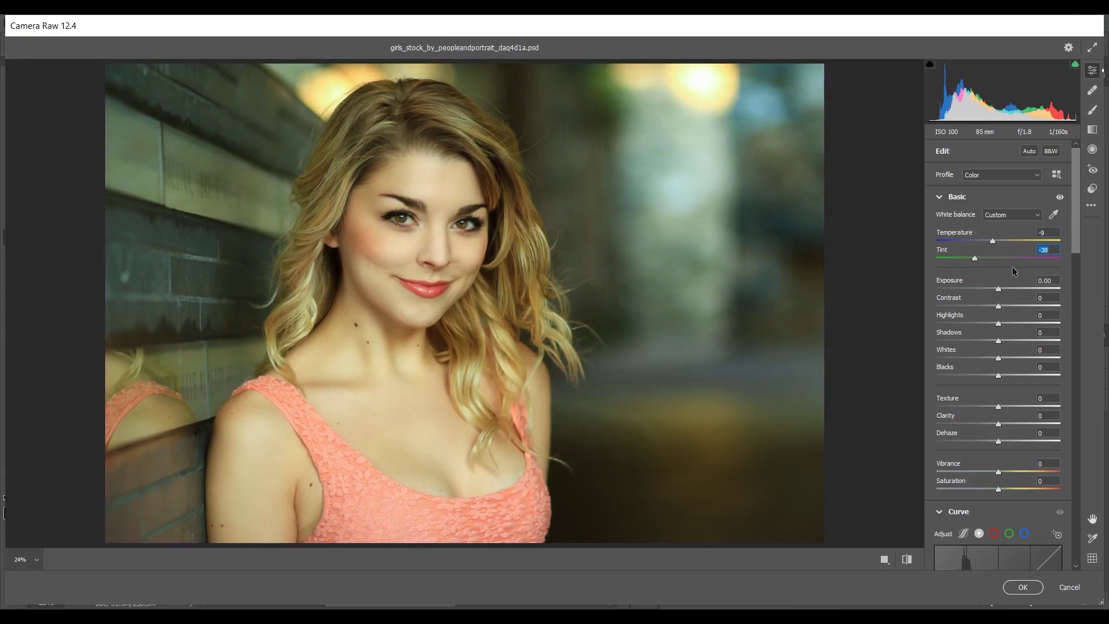
Set the Basic adjustments Exposure to -0.30, Contrast to -5 and Highlights to -83.
{"action": "left_click", "coordinate": [998, 288]}
{"action": "left_click_drag", "start_coordinate": [996, 293], "coordinate": [996, 293]}
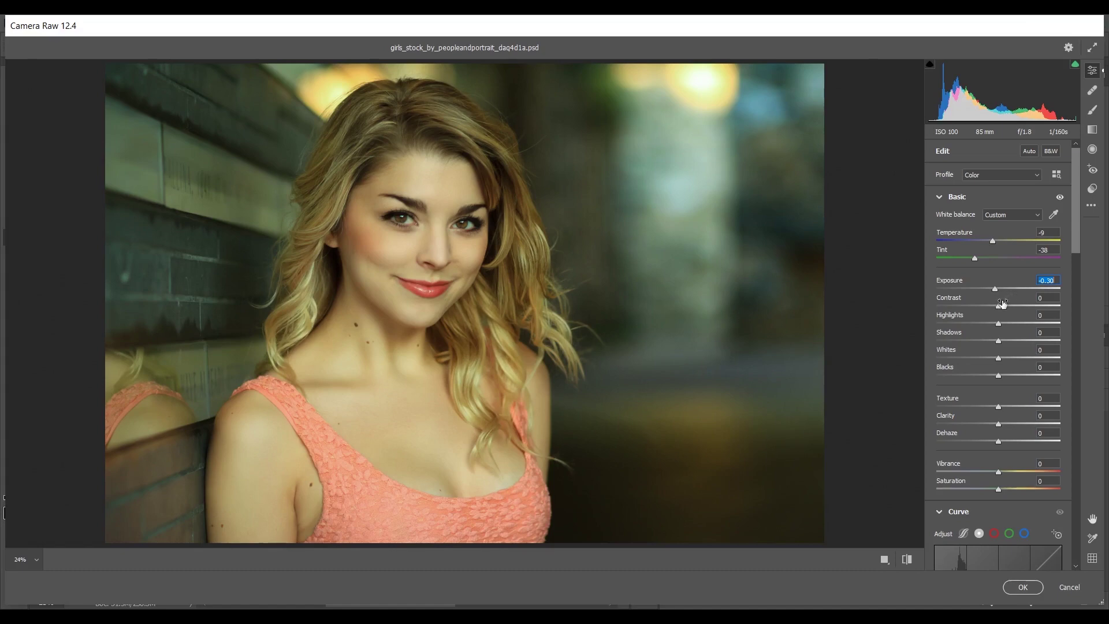
{"action": "left_click_drag", "start_coordinate": [999, 303], "coordinate": [997, 304]}
{"action": "left_click", "coordinate": [972, 324]}
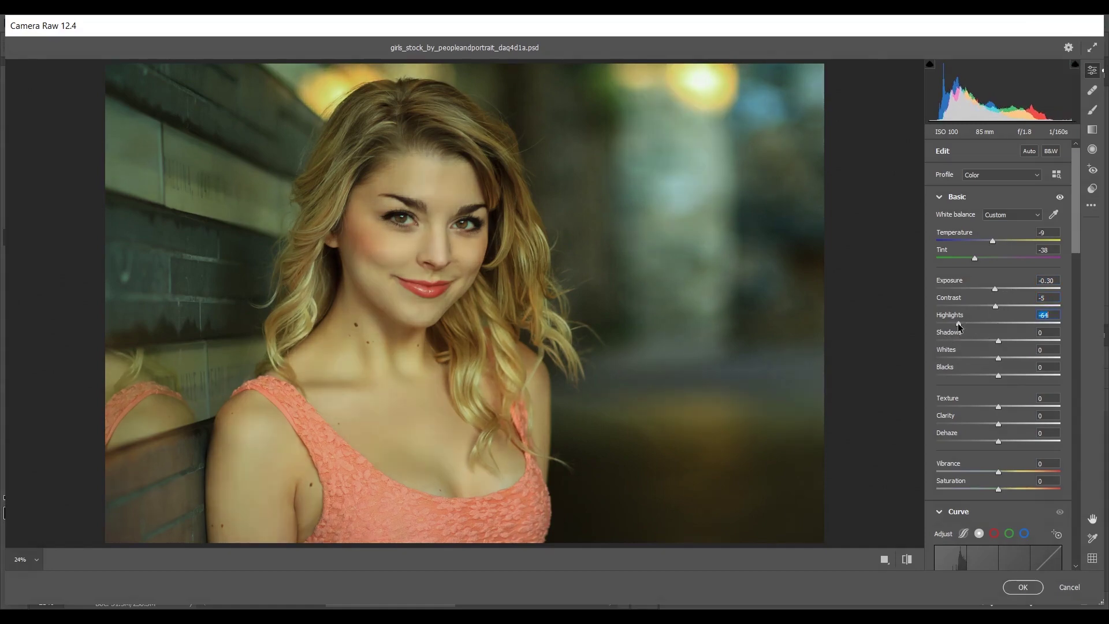
{"action": "left_click_drag", "start_coordinate": [955, 323], "coordinate": [951, 323]}
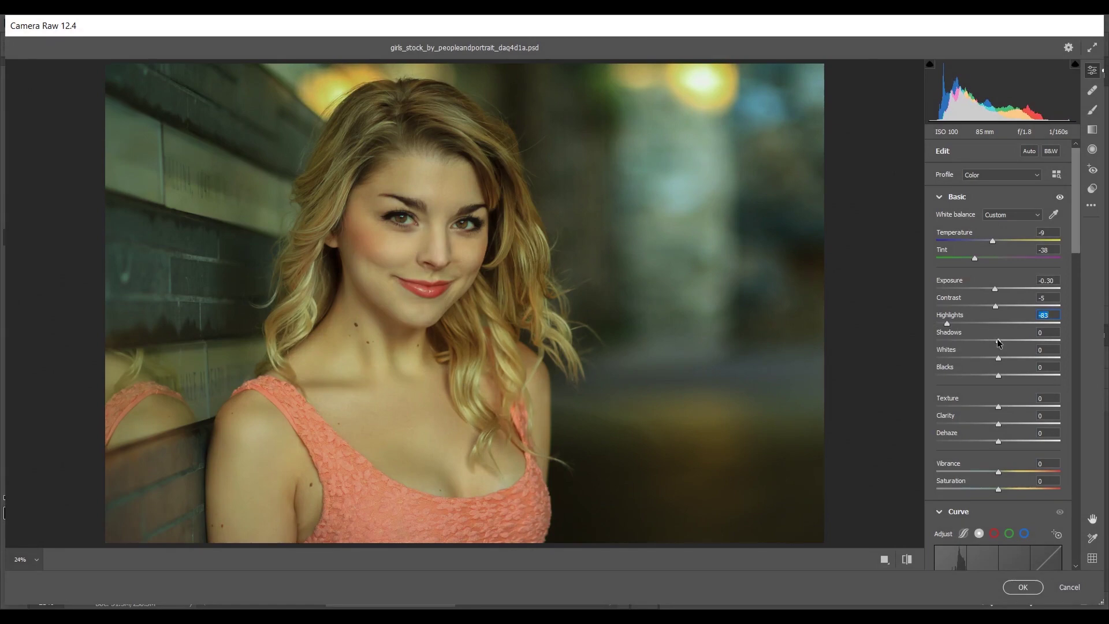
Set Shadows to -25, Whites to -15 and Blacks to +15.
{"action": "left_click_drag", "start_coordinate": [989, 342], "coordinate": [985, 341]}
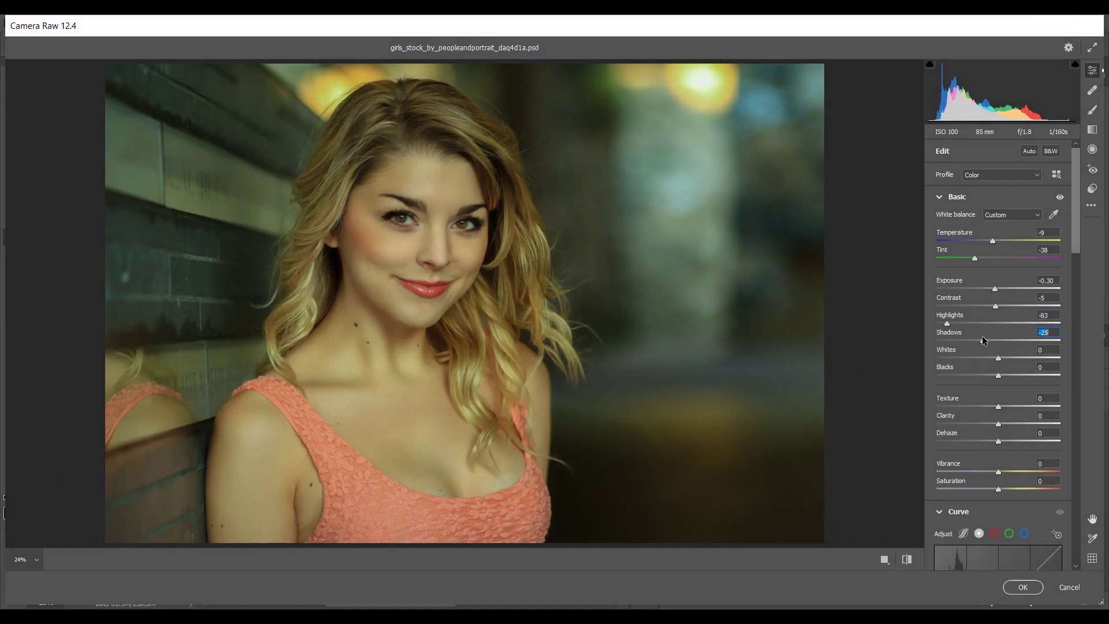
{"action": "left_click_drag", "start_coordinate": [997, 356], "coordinate": [994, 355]}
{"action": "left_click_drag", "start_coordinate": [989, 355], "coordinate": [989, 356]}
{"action": "left_click_drag", "start_coordinate": [1001, 376], "coordinate": [1009, 376]}
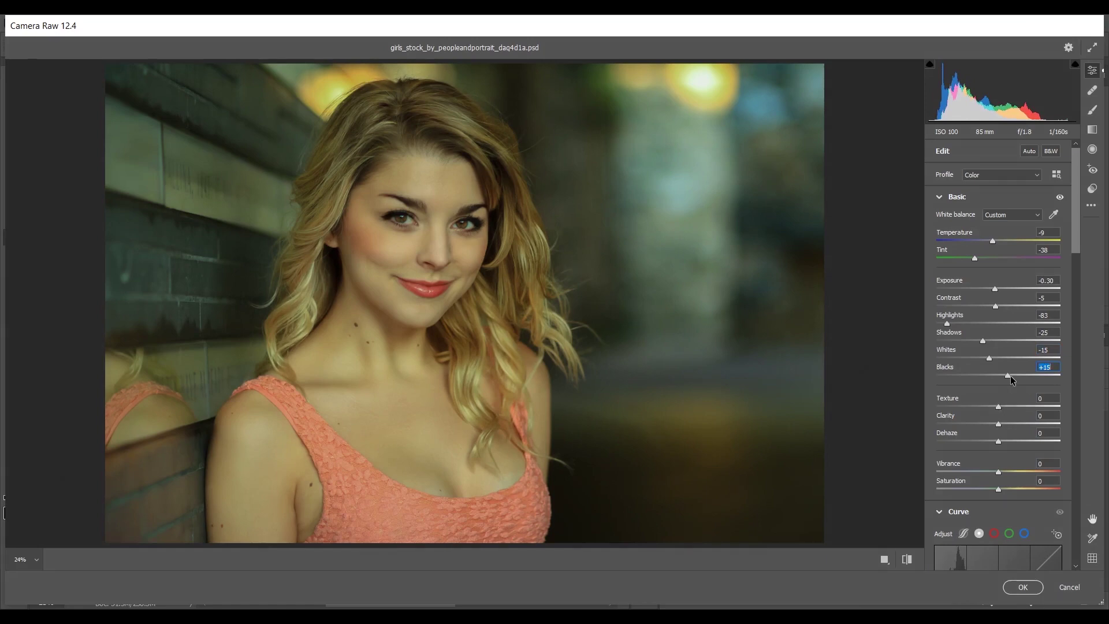
Add a shadow point to the RGB point curve at input 85 and fine-tune its output to about 95.
{"action": "scroll", "coordinate": [1004, 411], "scroll_direction": "down", "scroll_amount": 3}
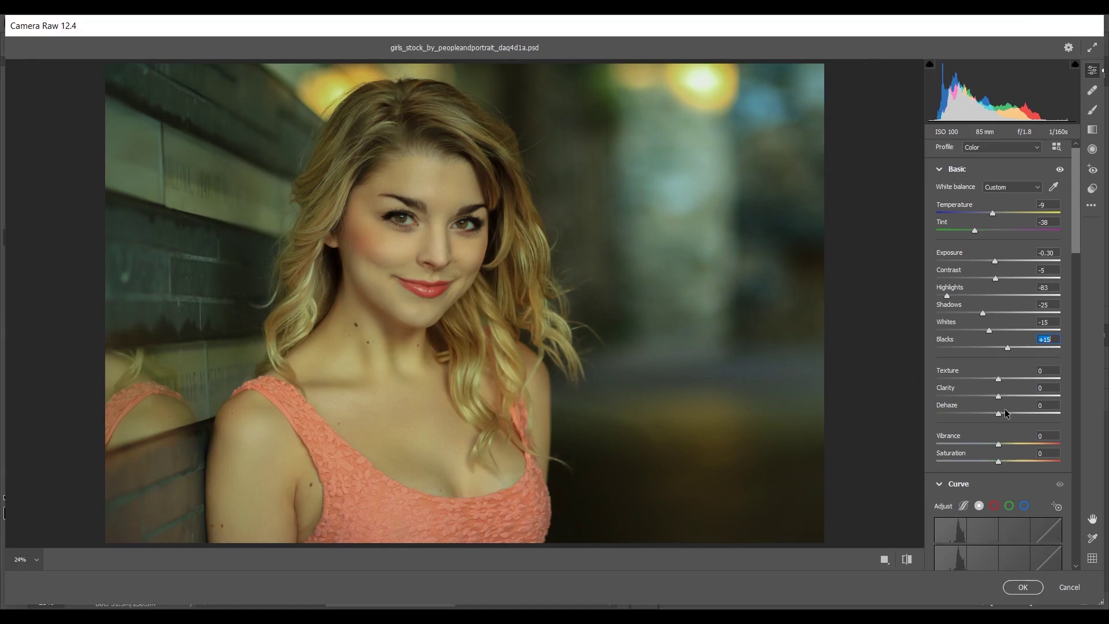
{"action": "scroll", "coordinate": [1005, 411], "scroll_direction": "down", "scroll_amount": 5}
{"action": "scroll", "coordinate": [1005, 404], "scroll_direction": "up", "scroll_amount": 1}
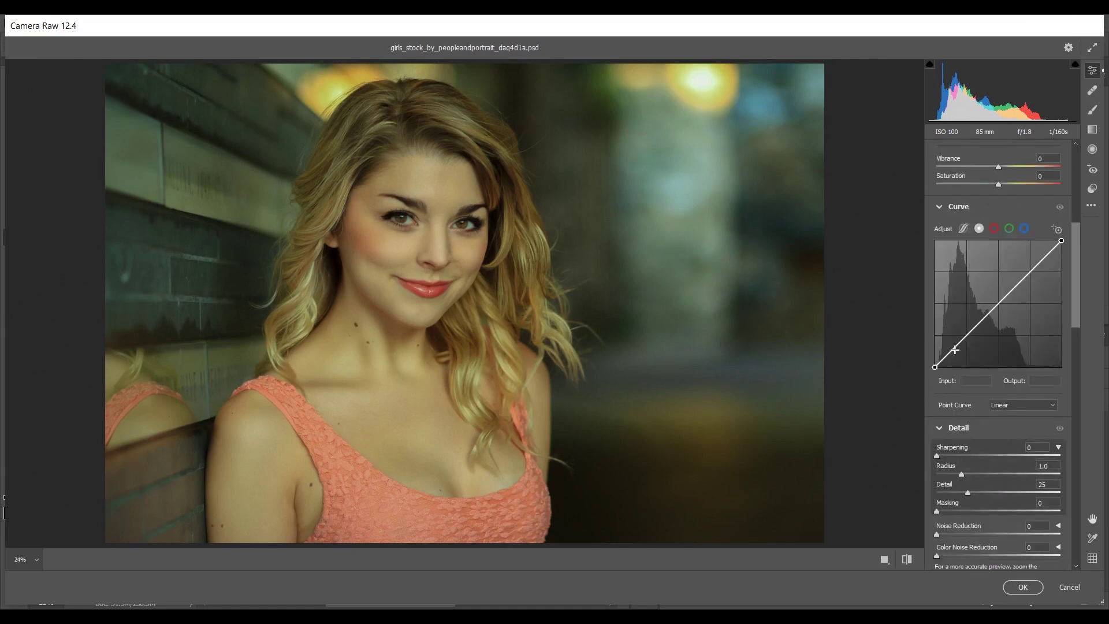
{"action": "left_click_drag", "start_coordinate": [967, 333], "coordinate": [977, 311]}
{"action": "key", "text": "Down"}
{"action": "key", "text": "Down"}
{"action": "key", "text": "Down"}
{"action": "key", "text": "Down"}
{"action": "key", "text": "Down"}
{"action": "key", "text": "Down"}
{"action": "key", "text": "Down"}
{"action": "key", "text": "Down"}
{"action": "key", "text": "Down"}
{"action": "key", "text": "Down"}
{"action": "key", "text": "Down"}
{"action": "key", "text": "Down"}
{"action": "key", "text": "Down"}
{"action": "key", "text": "Down"}
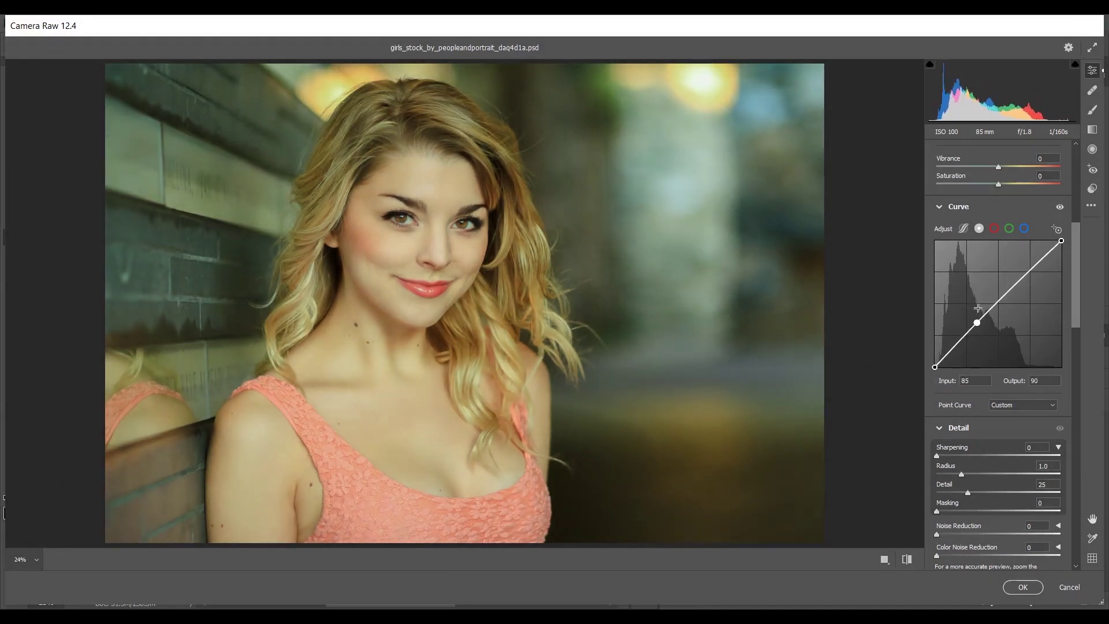
{"action": "key", "text": "Up"}
{"action": "key", "text": "Up"}
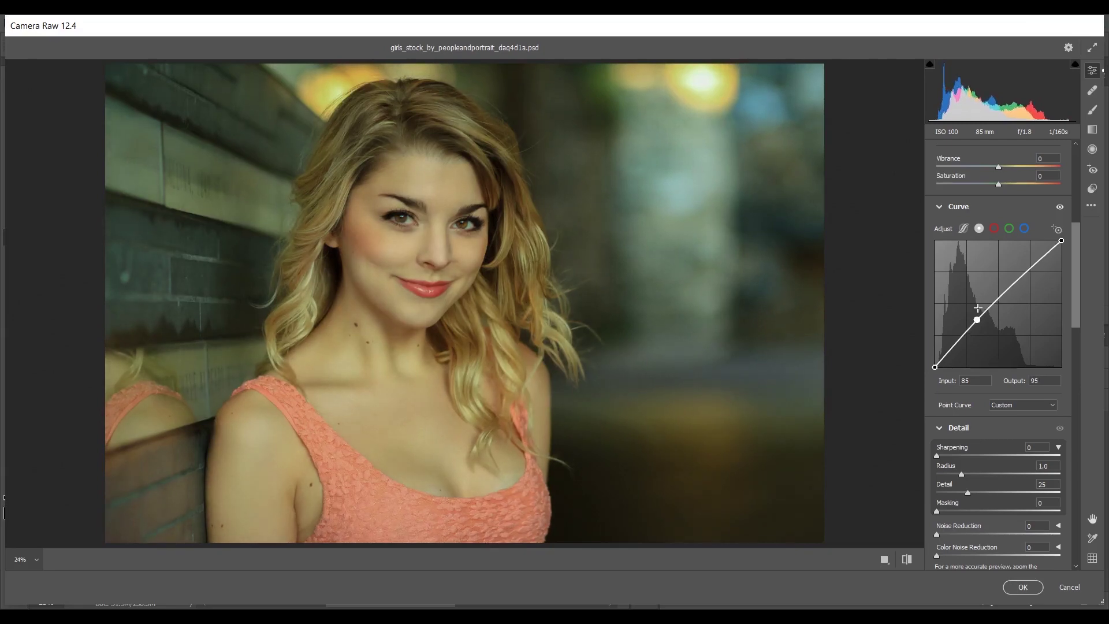
{"action": "key", "text": "Down"}
Raise a highlight point on the curve to input 156, output 213, comparing the image with and without the curve.
{"action": "left_click_drag", "start_coordinate": [1021, 275], "coordinate": [1035, 240]}
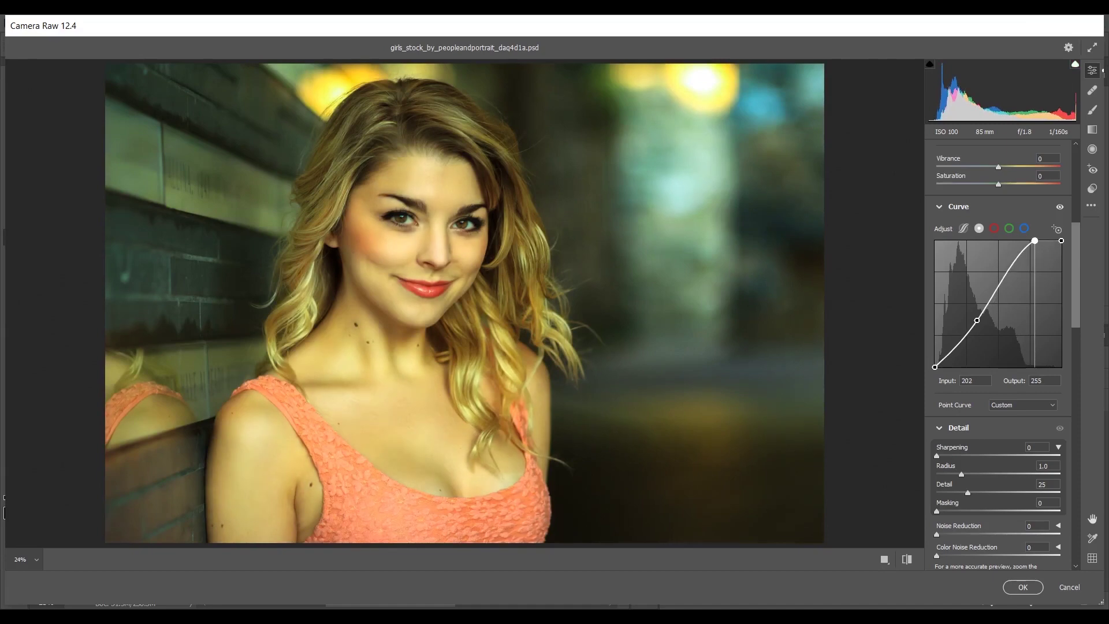
{"action": "left_click_drag", "start_coordinate": [1034, 240], "coordinate": [1014, 259]}
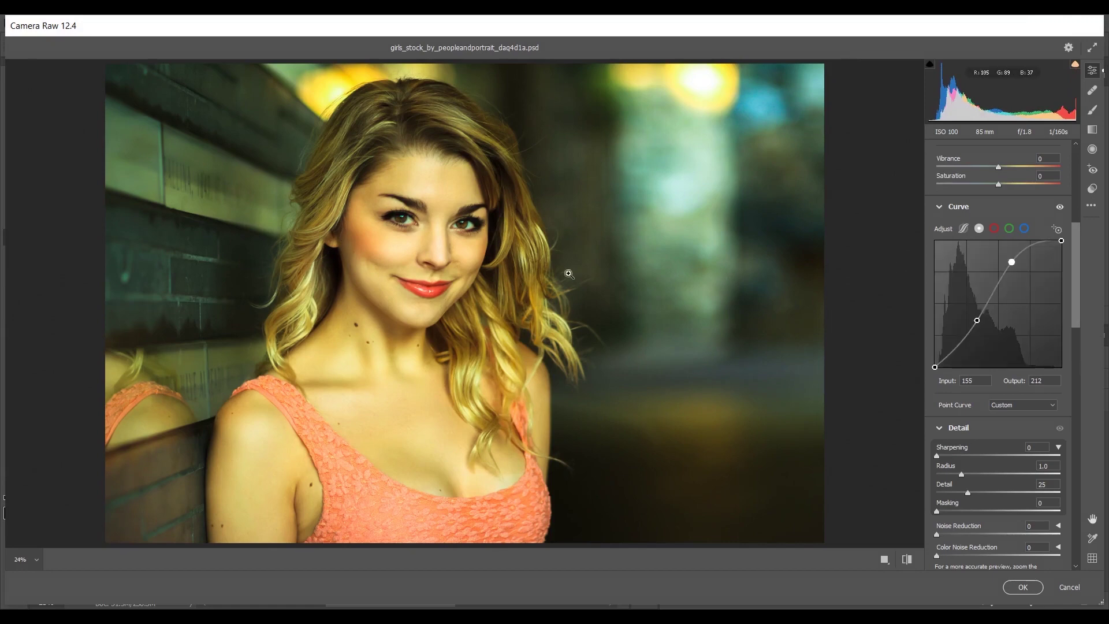
{"action": "left_click", "coordinate": [1059, 206]}
{"action": "left_click", "coordinate": [1060, 207]}
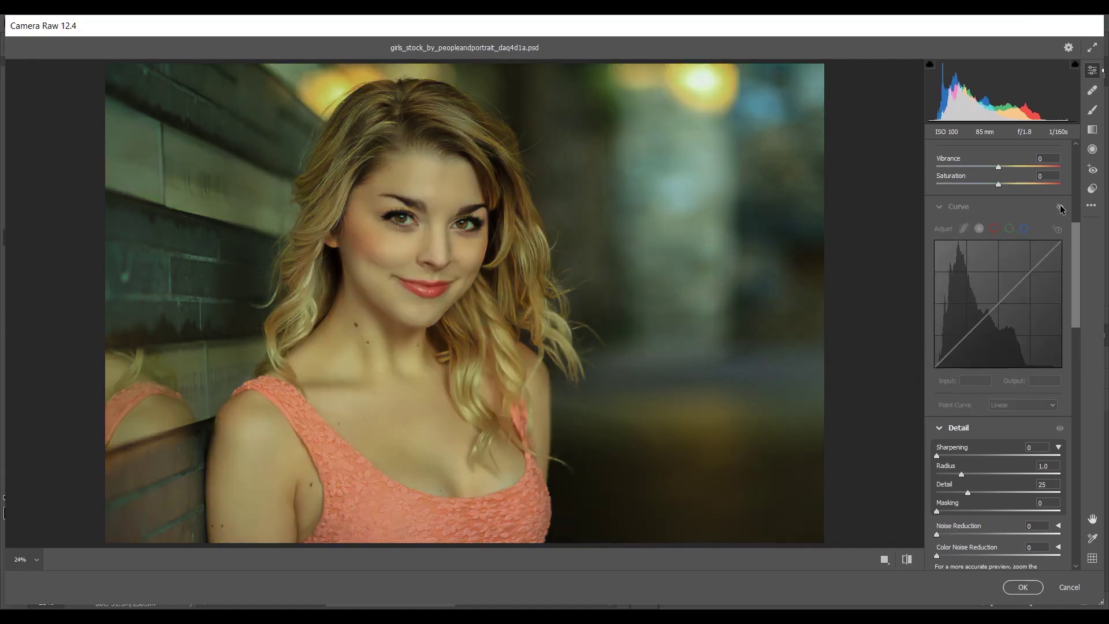
{"action": "left_click", "coordinate": [1059, 207]}
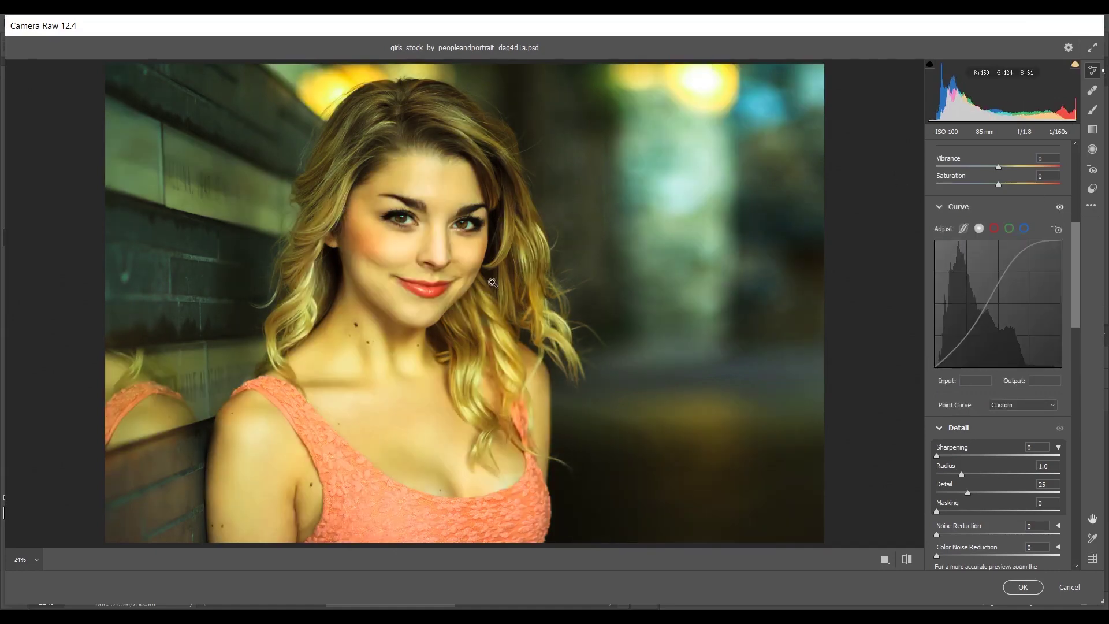
{"action": "left_click_drag", "start_coordinate": [1010, 259], "coordinate": [1012, 260]}
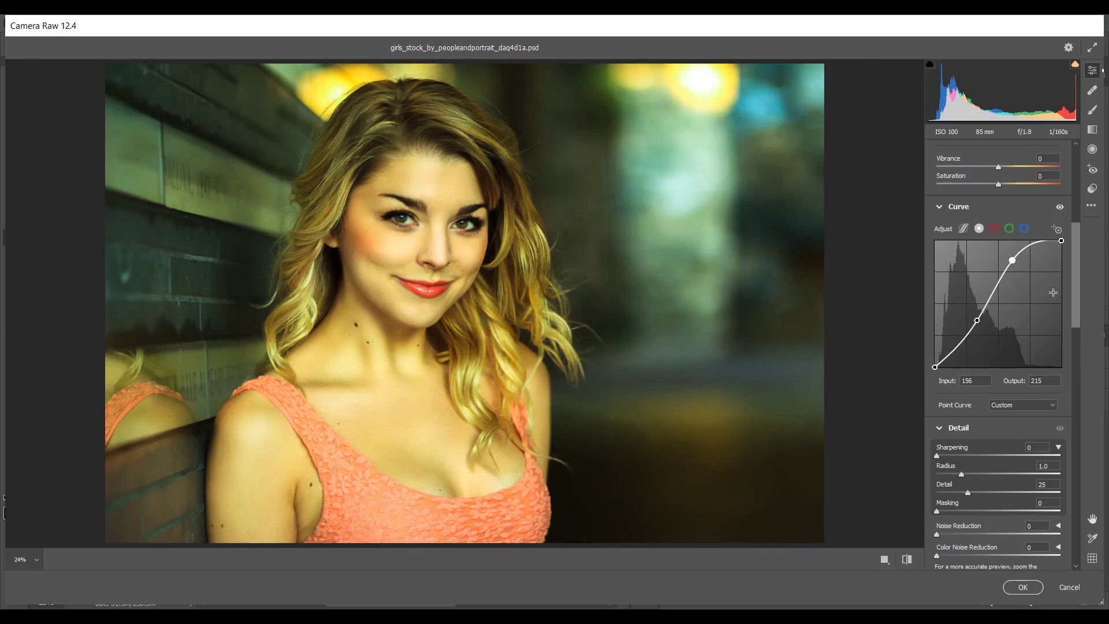
{"action": "key", "text": "Down"}
{"action": "key", "text": "Down"}
Set the Color Noise Reduction to 25.
{"action": "scroll", "coordinate": [987, 321], "scroll_direction": "down", "scroll_amount": 5}
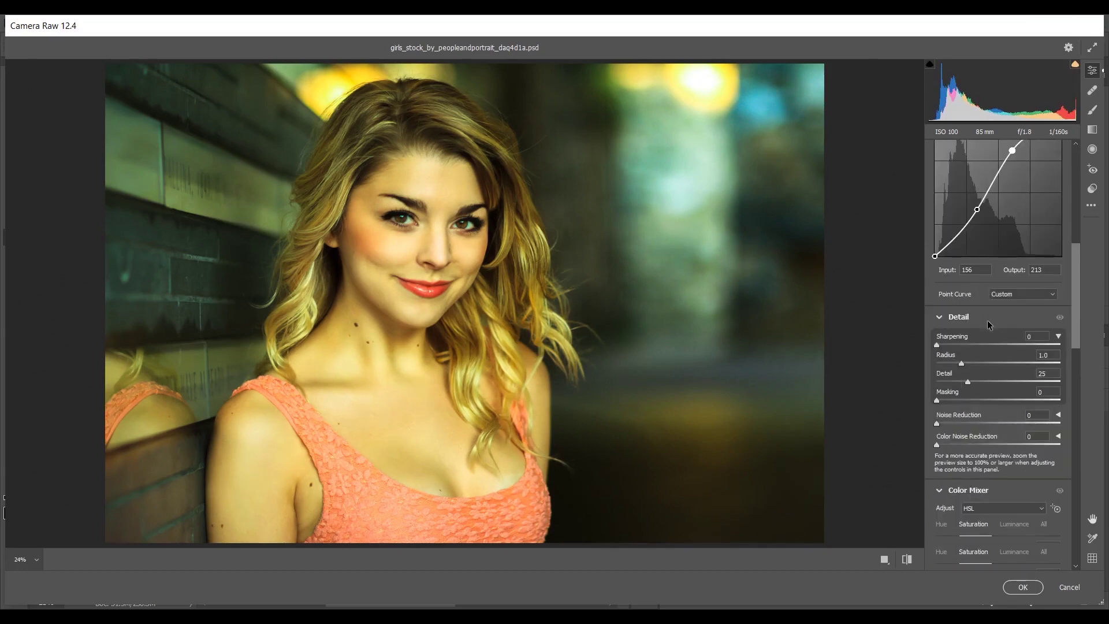
{"action": "left_click_drag", "start_coordinate": [947, 360], "coordinate": [965, 361]}
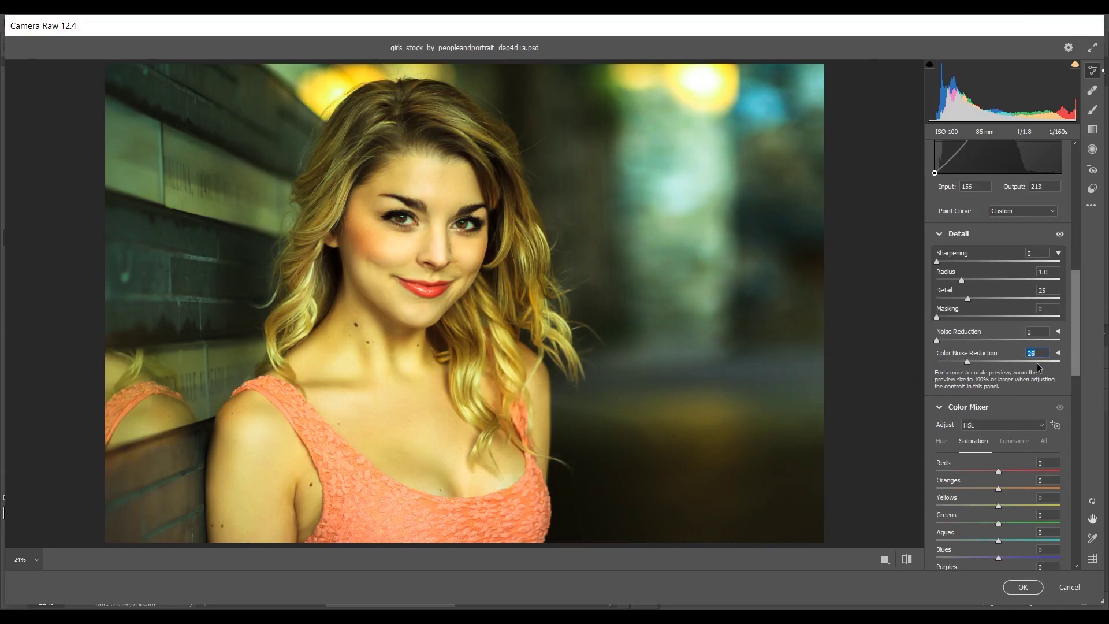
Set the HSL saturation of Yellows to -5, Greens to -10, Aquas and Blues to -15, and slightly reduce Purples and Magentas.
{"action": "scroll", "coordinate": [1068, 317], "scroll_direction": "down", "scroll_amount": 3}
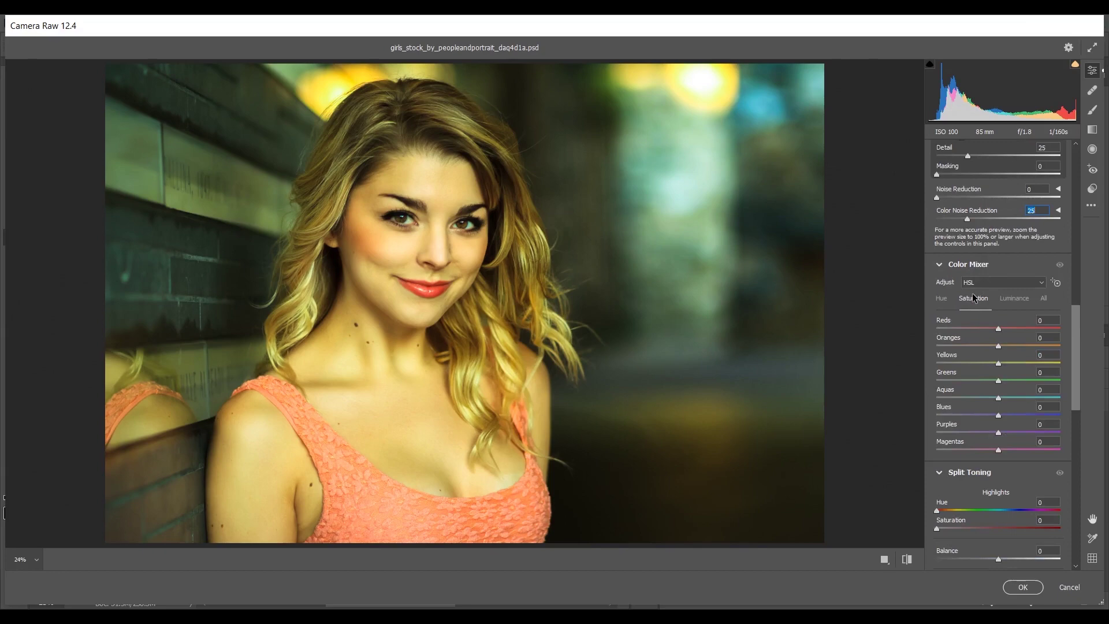
{"action": "left_click", "coordinate": [993, 363]}
{"action": "left_click_drag", "start_coordinate": [993, 363], "coordinate": [995, 362]}
{"action": "left_click_drag", "start_coordinate": [995, 362], "coordinate": [996, 362]}
{"action": "left_click_drag", "start_coordinate": [993, 384], "coordinate": [990, 382]}
{"action": "left_click_drag", "start_coordinate": [996, 397], "coordinate": [988, 400]}
{"action": "left_click_drag", "start_coordinate": [998, 415], "coordinate": [991, 414]}
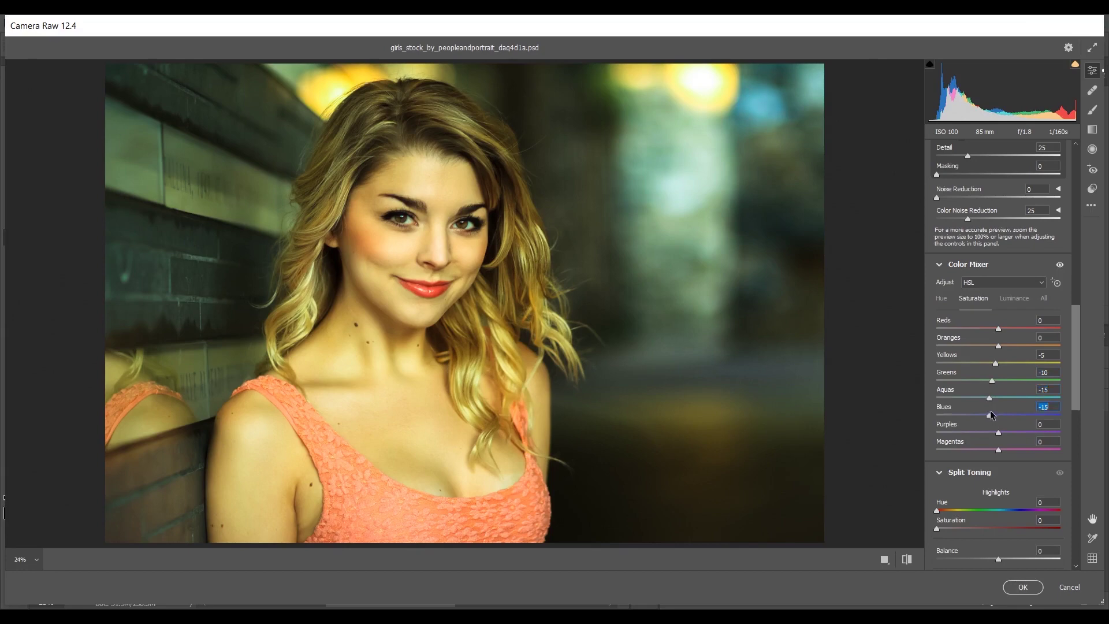
{"action": "left_click_drag", "start_coordinate": [997, 432], "coordinate": [991, 433]}
{"action": "left_click", "coordinate": [998, 450]}
{"action": "left_click_drag", "start_coordinate": [997, 448], "coordinate": [996, 448]}
Add a Highlight Priority vignette with an amount of -7 and Feather 83.
{"action": "scroll", "coordinate": [999, 361], "scroll_direction": "down", "scroll_amount": 10}
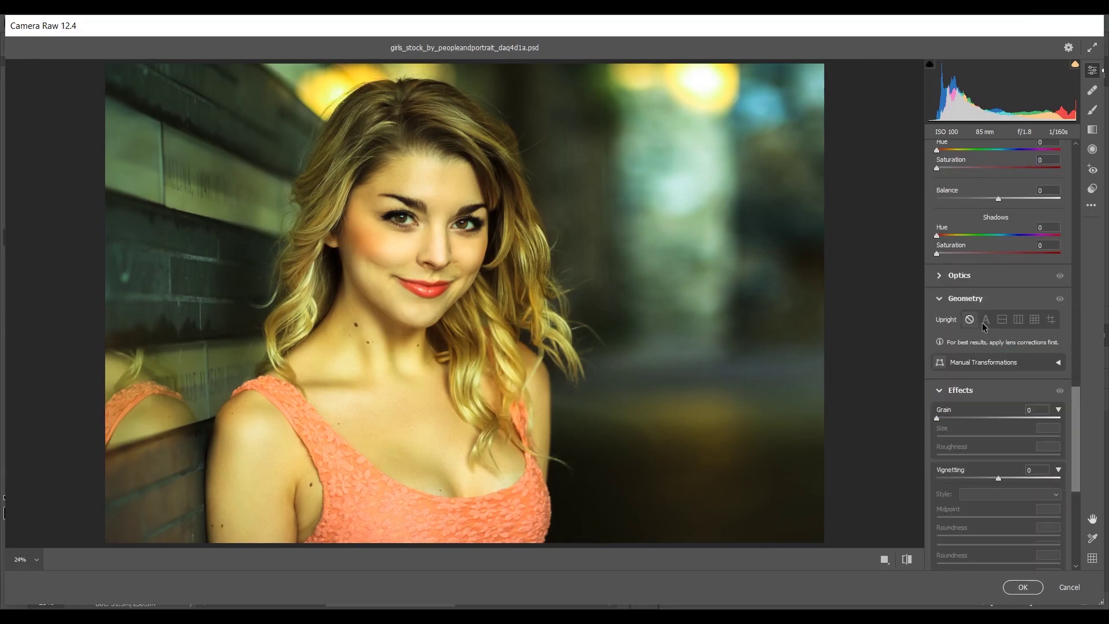
{"action": "scroll", "coordinate": [999, 361], "scroll_direction": "down", "scroll_amount": 2}
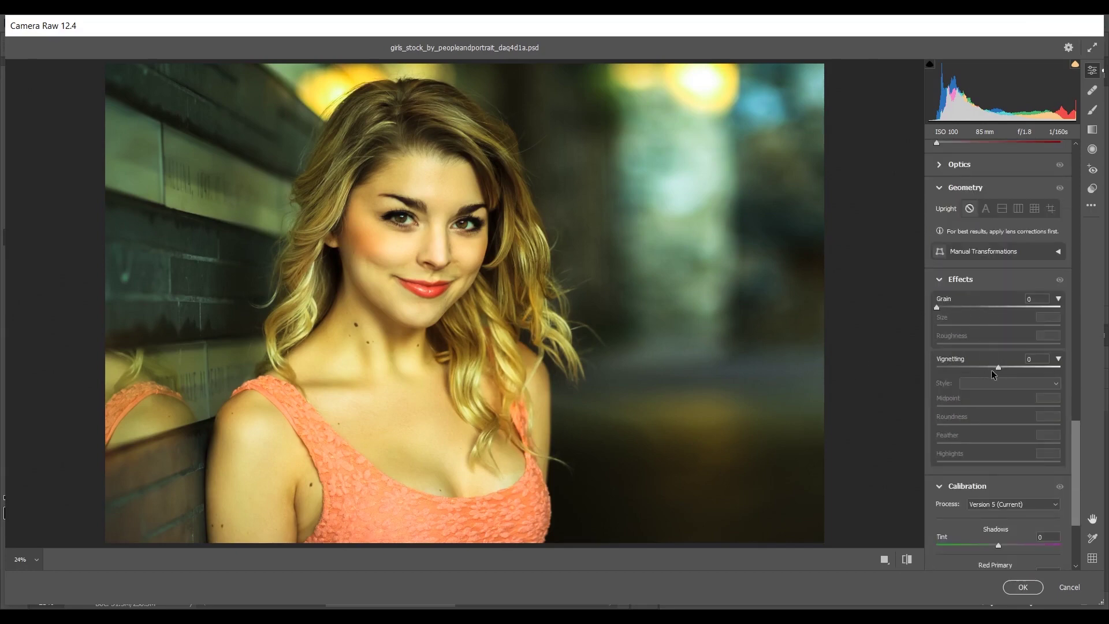
{"action": "left_click_drag", "start_coordinate": [997, 368], "coordinate": [994, 367]}
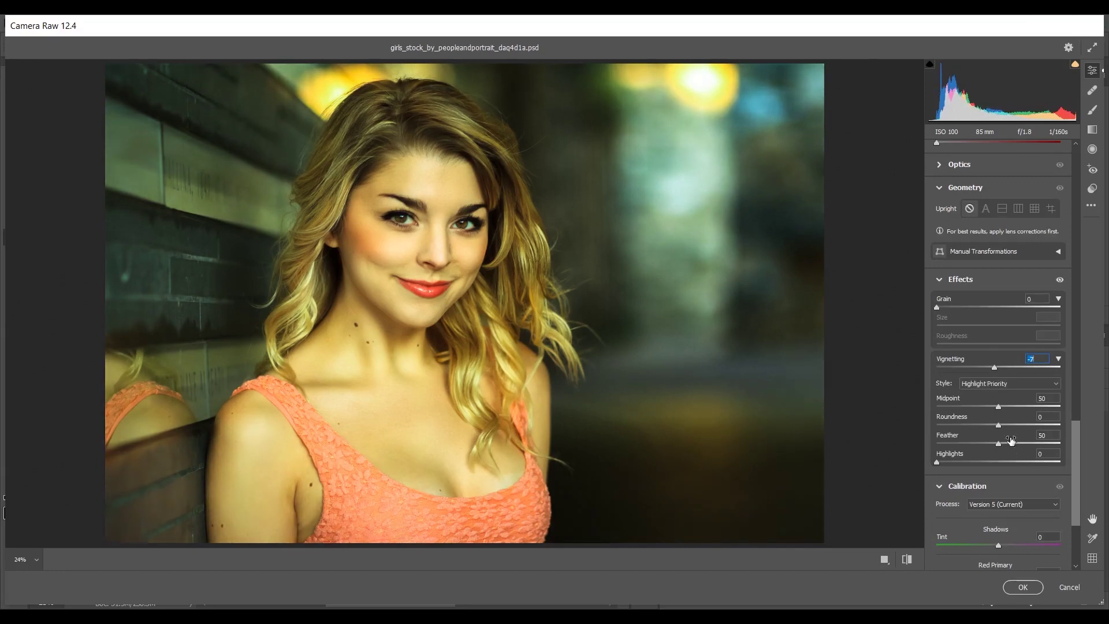
{"action": "left_click_drag", "start_coordinate": [1011, 442], "coordinate": [1019, 443]}
{"action": "left_click_drag", "start_coordinate": [1036, 440], "coordinate": [1038, 440]}
{"action": "scroll", "coordinate": [1016, 415], "scroll_direction": "down", "scroll_amount": 2}
{"action": "scroll", "coordinate": [1013, 407], "scroll_direction": "down", "scroll_amount": 2}
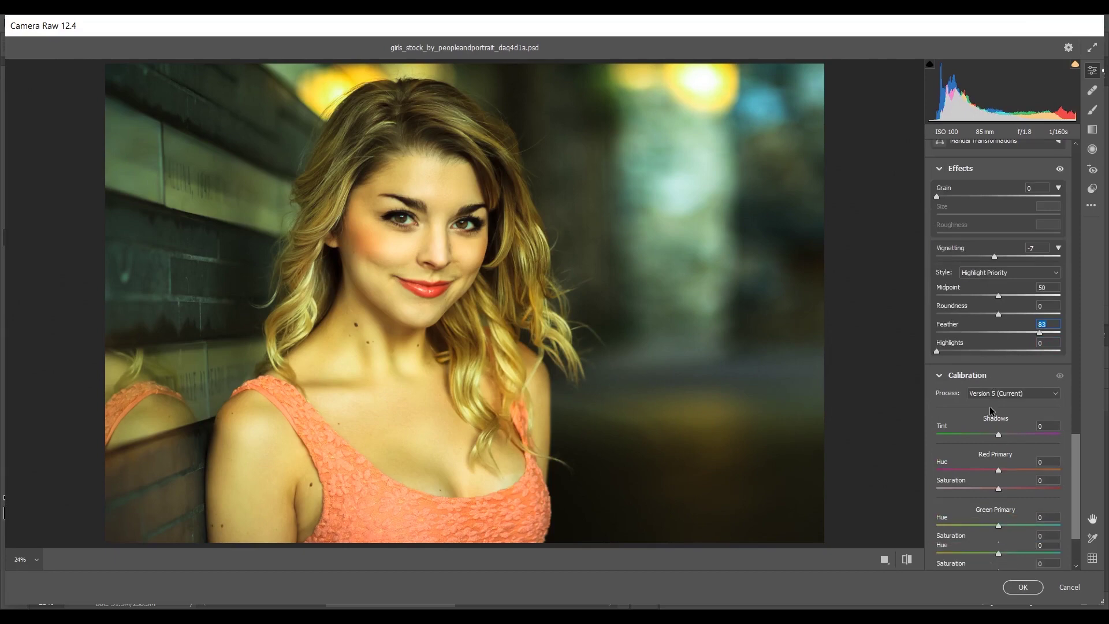
Set the Calibration saturation of the Red Primary to +25.
{"action": "scroll", "coordinate": [978, 392], "scroll_direction": "down", "scroll_amount": 2}
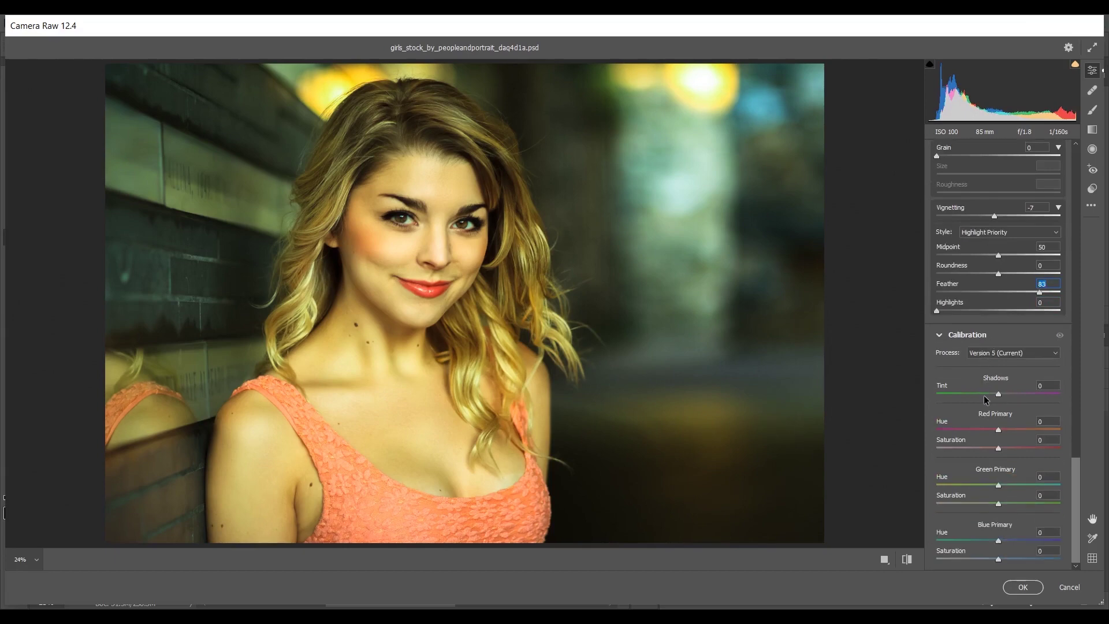
{"action": "left_click", "coordinate": [1007, 449]}
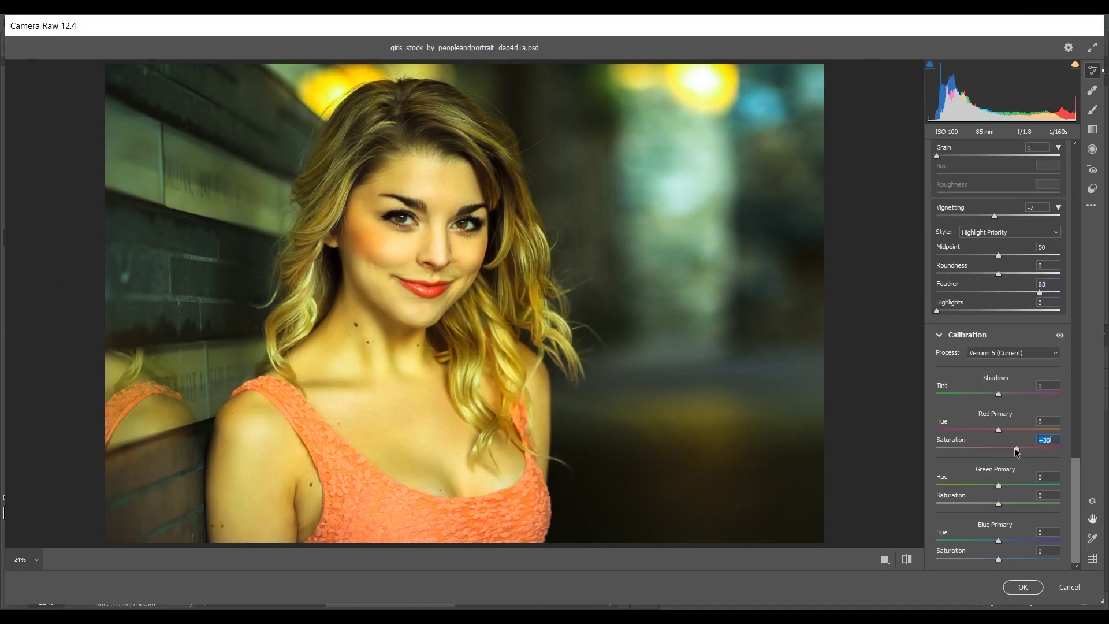
{"action": "left_click", "coordinate": [1012, 449]}
{"action": "left_click", "coordinate": [1013, 448]}
Set the Green Primary hue to +100 and its saturation to +10 in the Calibration settings.
{"action": "left_click", "coordinate": [994, 484]}
{"action": "left_click_drag", "start_coordinate": [994, 486], "coordinate": [1090, 481]}
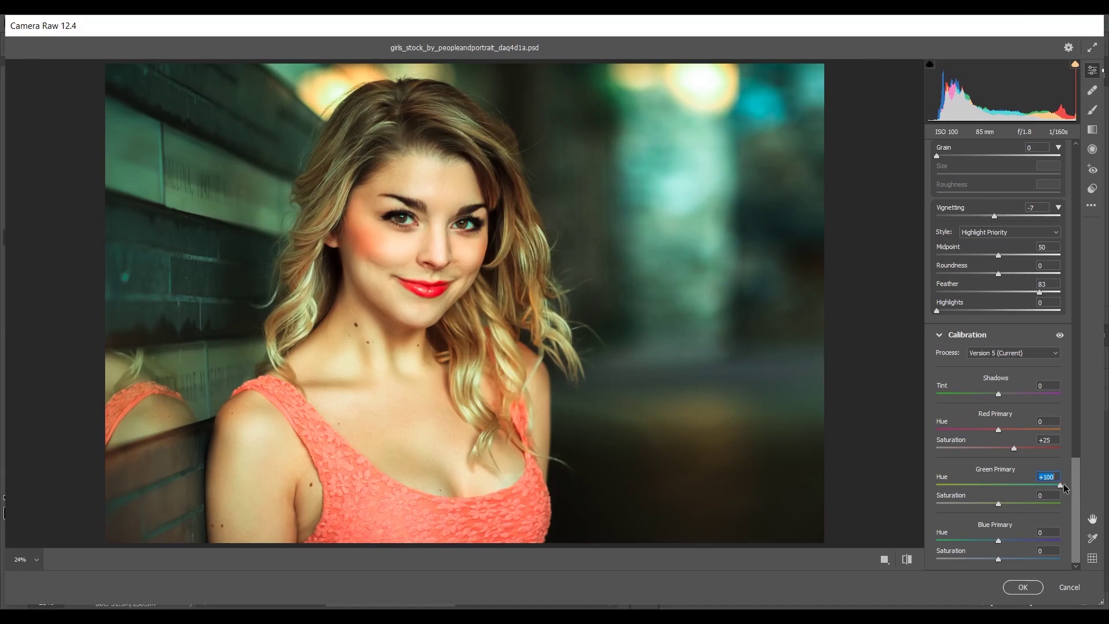
{"action": "double_click", "coordinate": [1062, 483]}
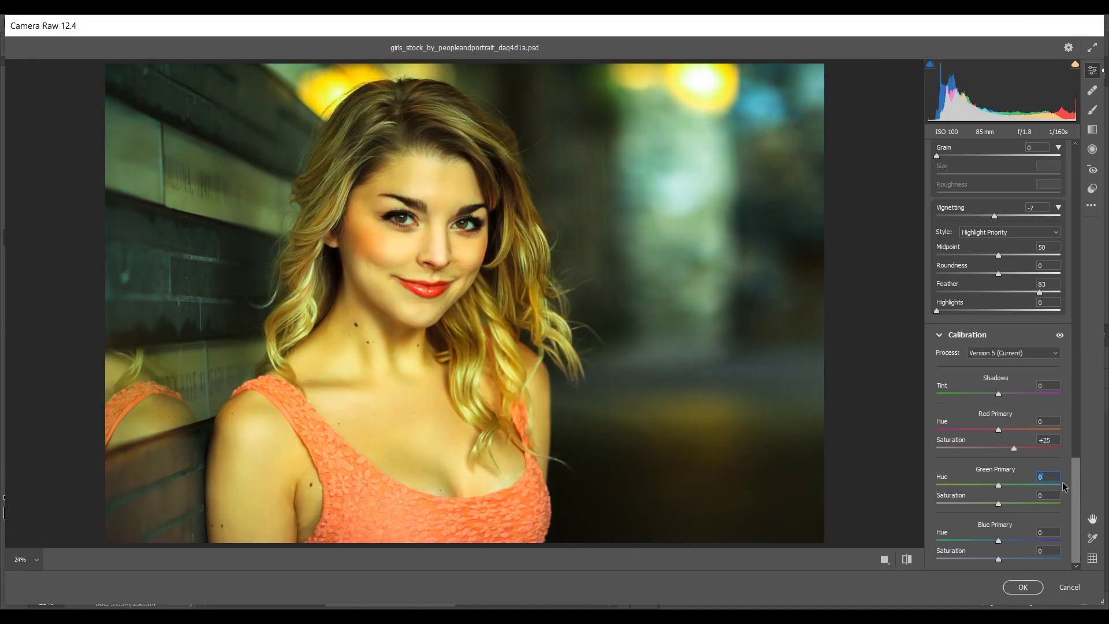
{"action": "left_click", "coordinate": [1062, 481]}
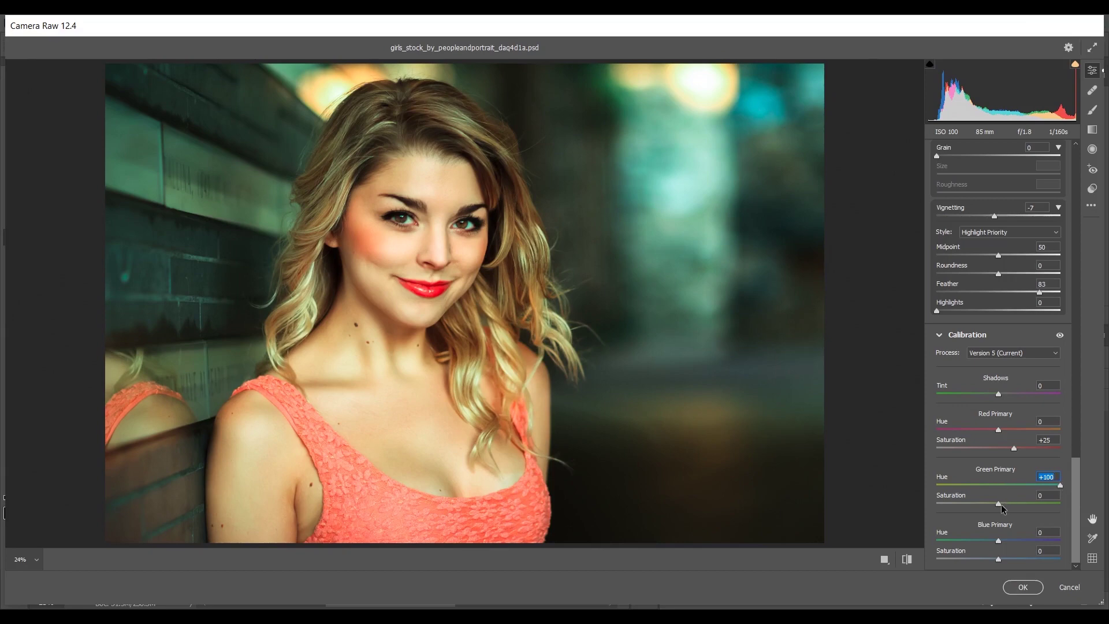
{"action": "left_click_drag", "start_coordinate": [998, 502], "coordinate": [1004, 501]}
Set the Blue Primary hue to -10 and saturation to -35, comparing the image with and without the calibration.
{"action": "left_click_drag", "start_coordinate": [997, 541], "coordinate": [977, 562]}
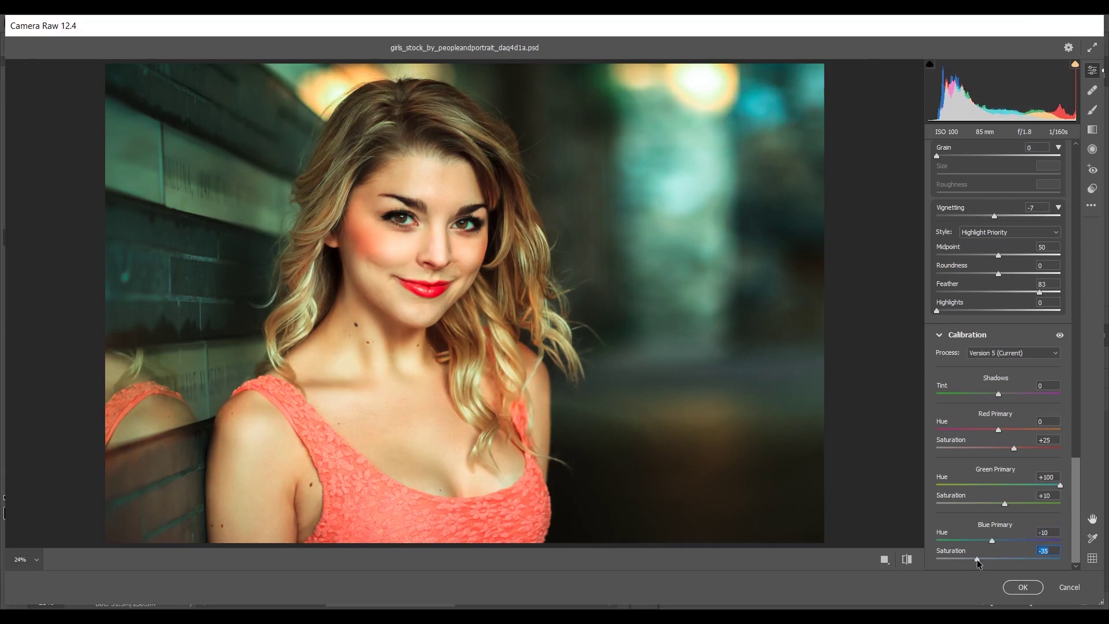
{"action": "left_click", "coordinate": [1059, 335]}
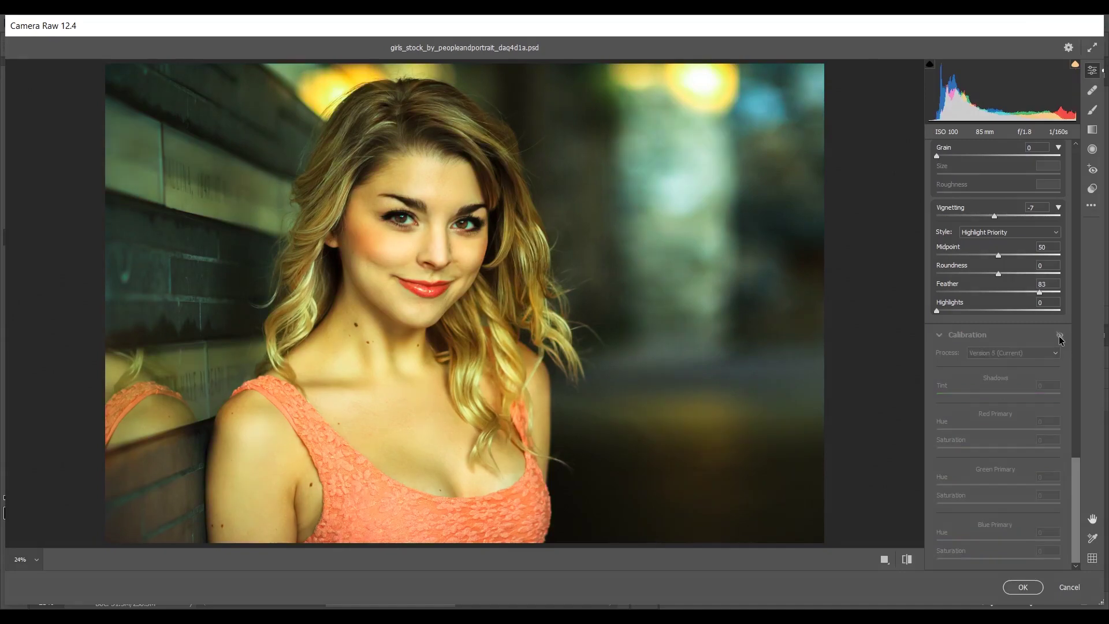
{"action": "left_click", "coordinate": [1059, 336]}
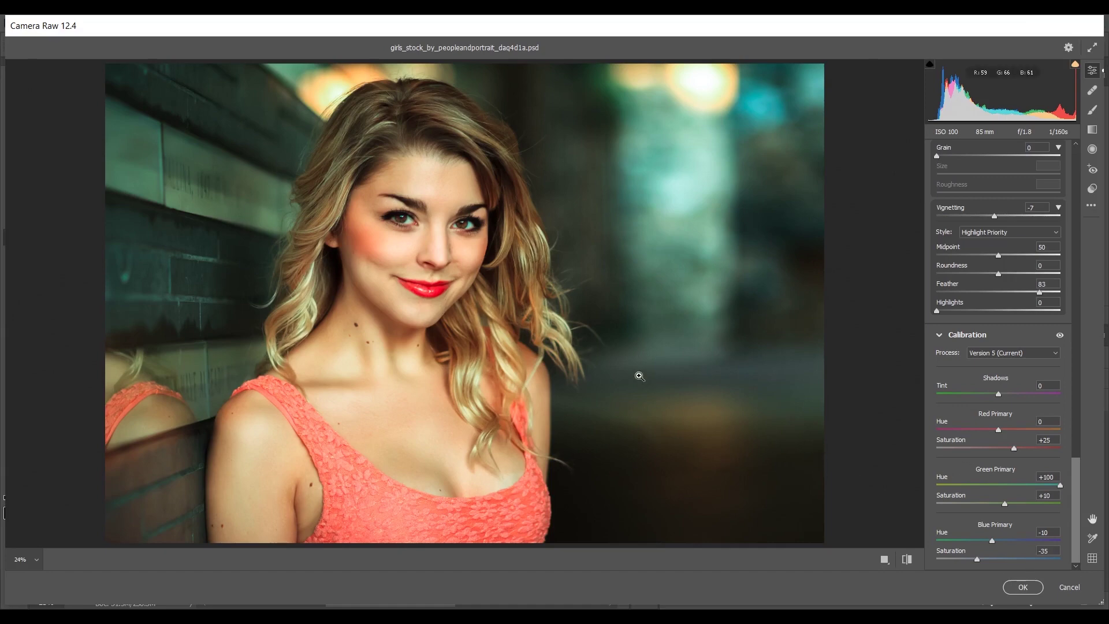
Compare the before and after versions side by side, examining the woman's face up close.
{"action": "key", "text": "q"}
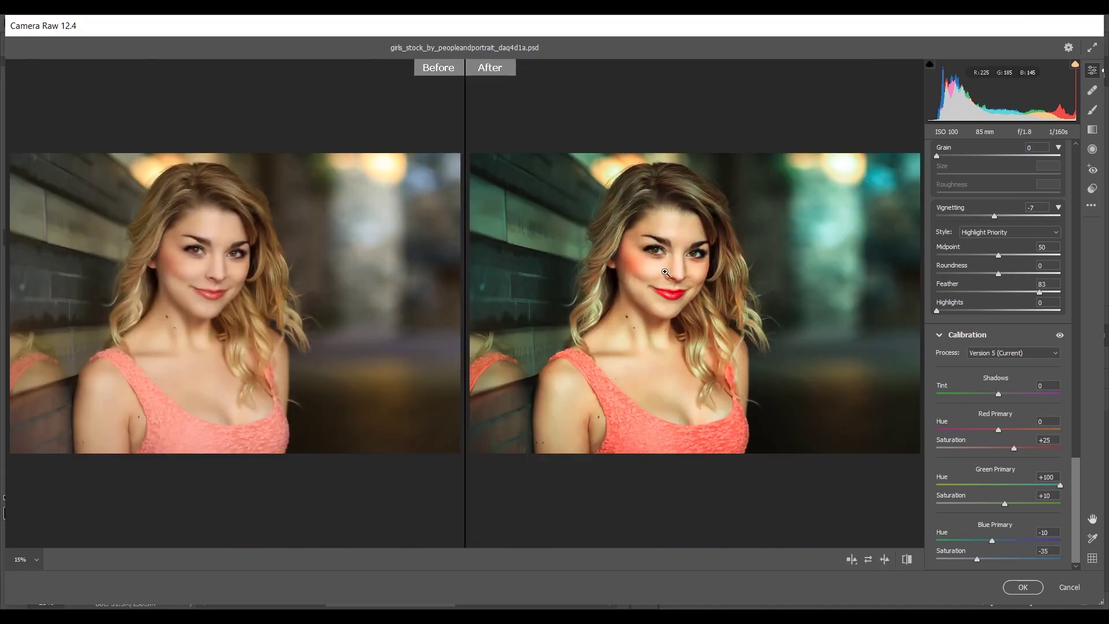
{"action": "left_click_drag", "start_coordinate": [697, 288], "coordinate": [737, 317]}
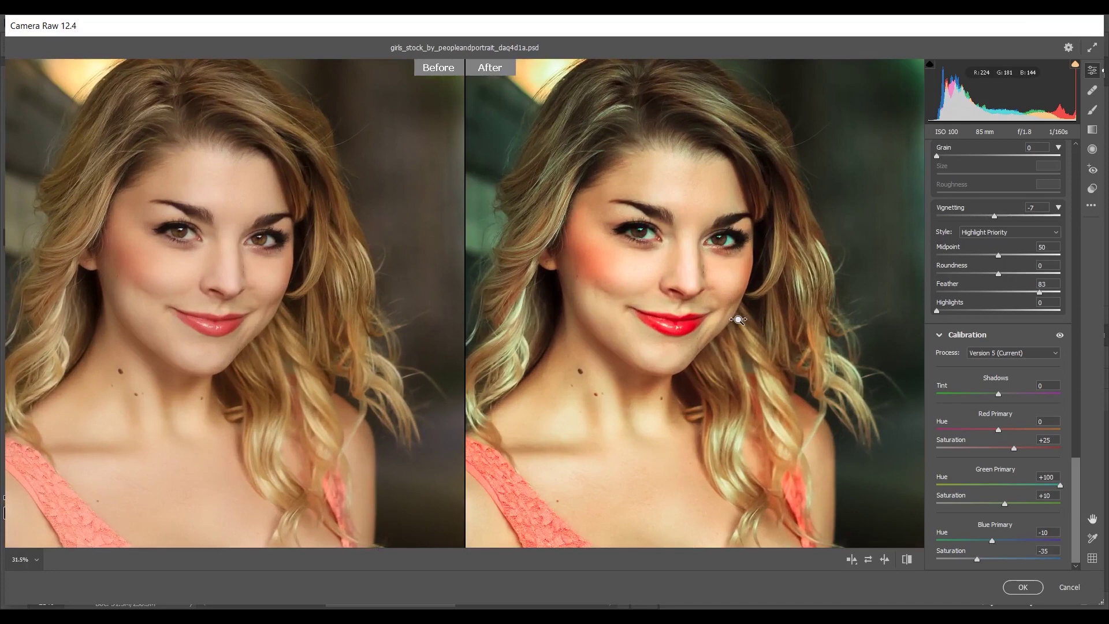
{"action": "key", "text": "h"}
{"action": "left_click_drag", "start_coordinate": [650, 325], "coordinate": [706, 274]}
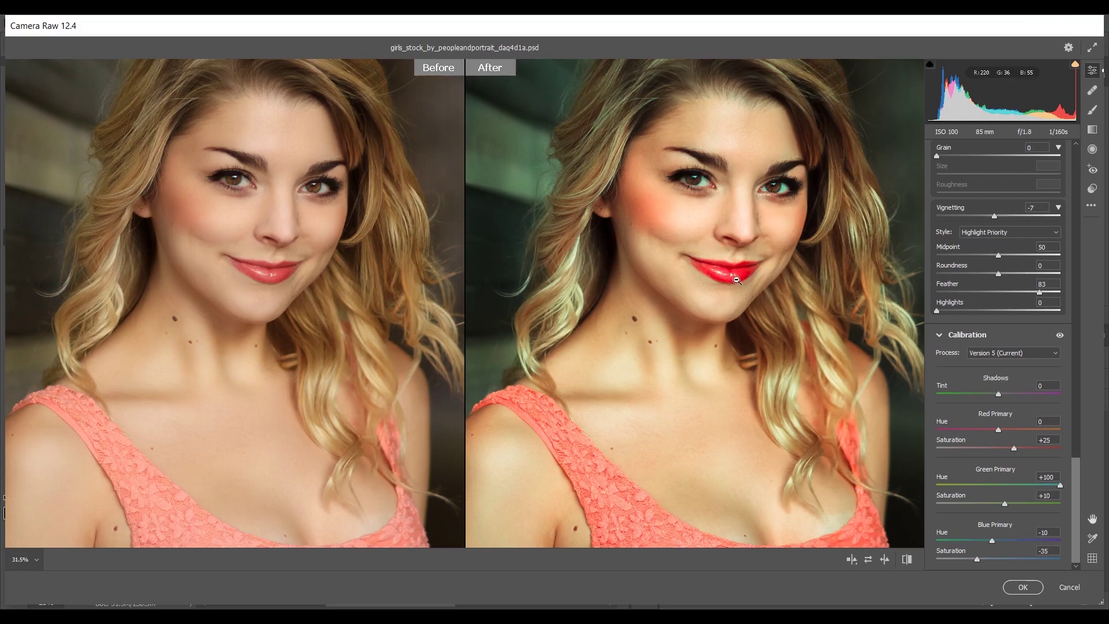
Set the HSL saturation of Reds to +15 and apply the Camera Raw Filter to the smart object.
{"action": "scroll", "coordinate": [998, 332], "scroll_direction": "up", "scroll_amount": 5}
{"action": "scroll", "coordinate": [1067, 345], "scroll_direction": "up", "scroll_amount": 4}
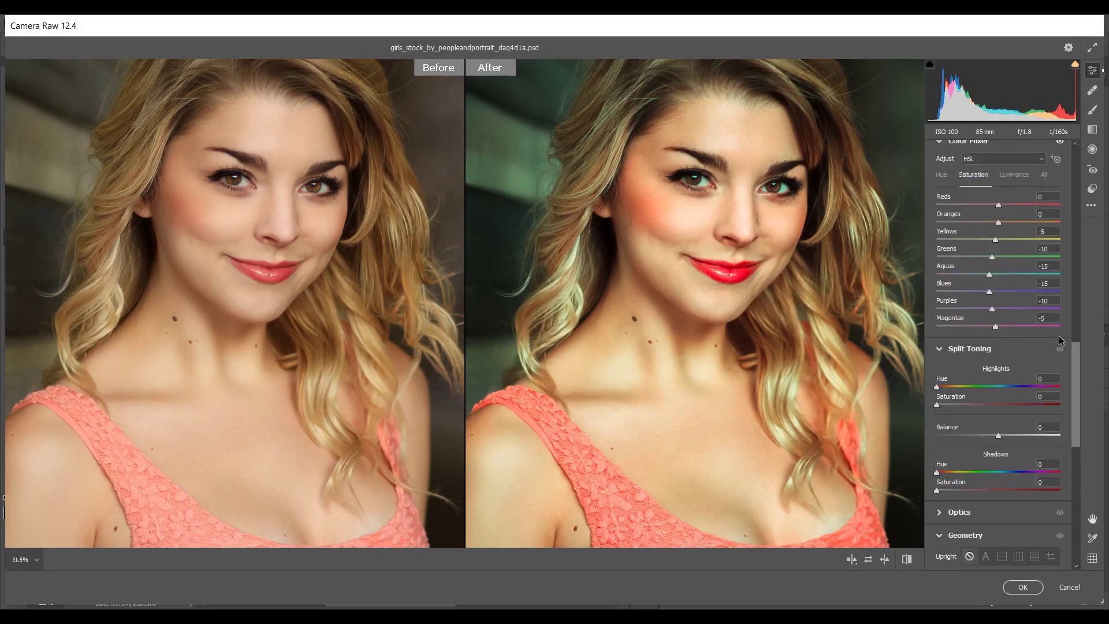
{"action": "left_click_drag", "start_coordinate": [1013, 315], "coordinate": [1016, 316]}
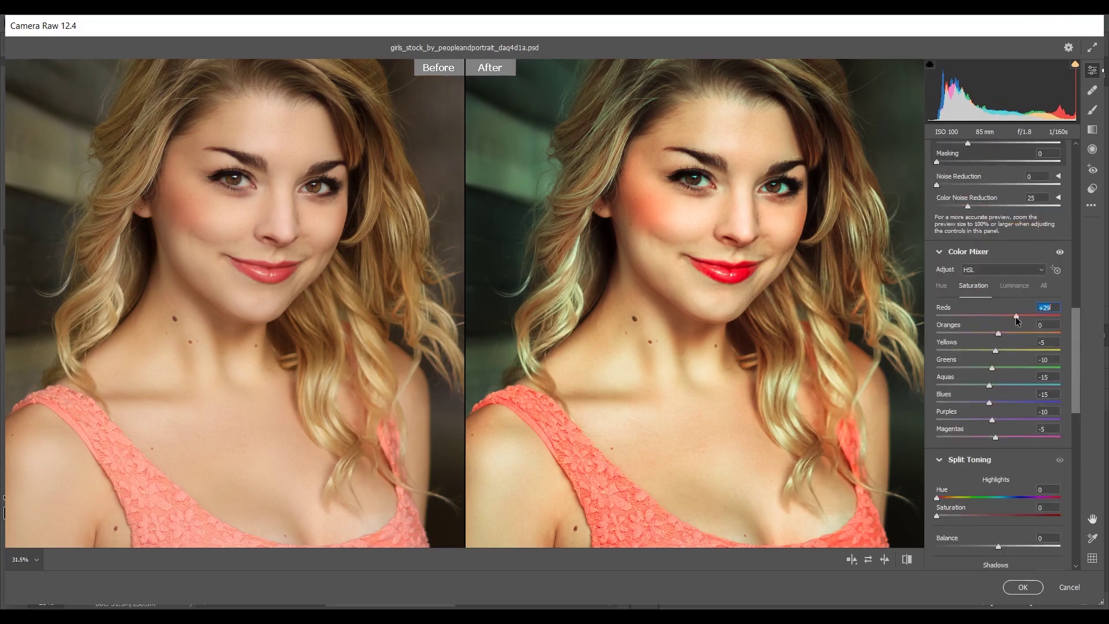
{"action": "double_click", "coordinate": [1015, 316]}
{"action": "left_click", "coordinate": [1015, 317]}
{"action": "left_click_drag", "start_coordinate": [1013, 317], "coordinate": [1008, 318]}
{"action": "scroll", "coordinate": [1006, 316], "scroll_direction": "down", "scroll_amount": 1}
{"action": "scroll", "coordinate": [723, 335], "scroll_direction": "down", "scroll_amount": 3}
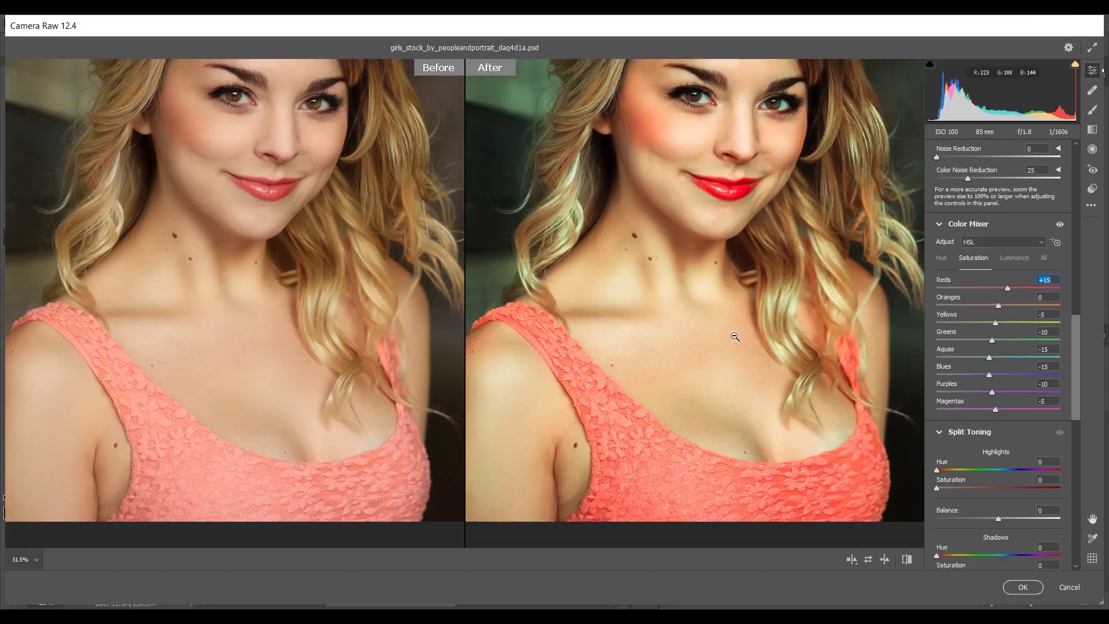
{"action": "scroll", "coordinate": [734, 336], "scroll_direction": "up", "scroll_amount": 6}
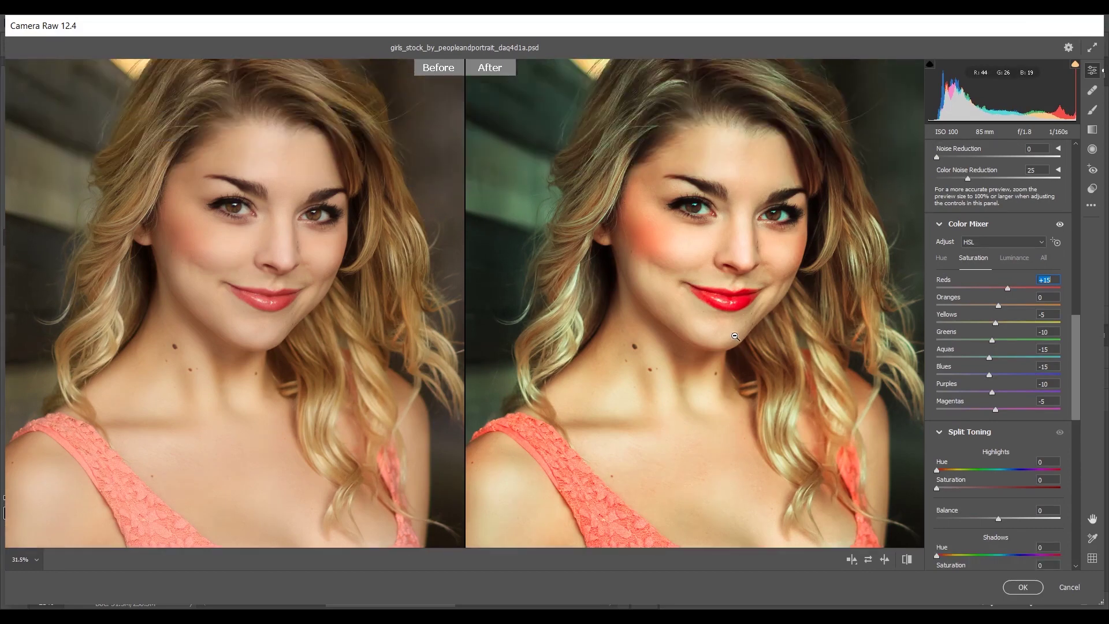
{"action": "scroll", "coordinate": [744, 339], "scroll_direction": "down", "scroll_amount": 2}
{"action": "scroll", "coordinate": [798, 351], "scroll_direction": "down", "scroll_amount": 1}
{"action": "left_click", "coordinate": [1023, 587]}
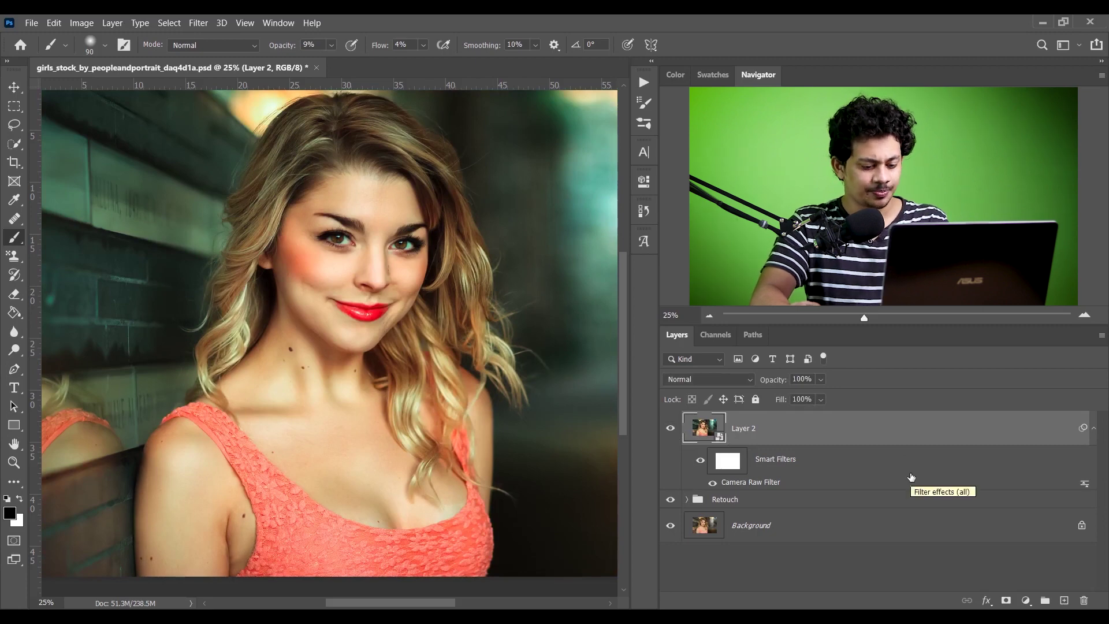
Add a Brightness/Contrast adjustment layer above Layer 2 with brightness 60 and contrast 16, and invert its mask to black.
{"action": "key", "text": "ctrl+plus"}
{"action": "key", "text": "ctrl+plus"}
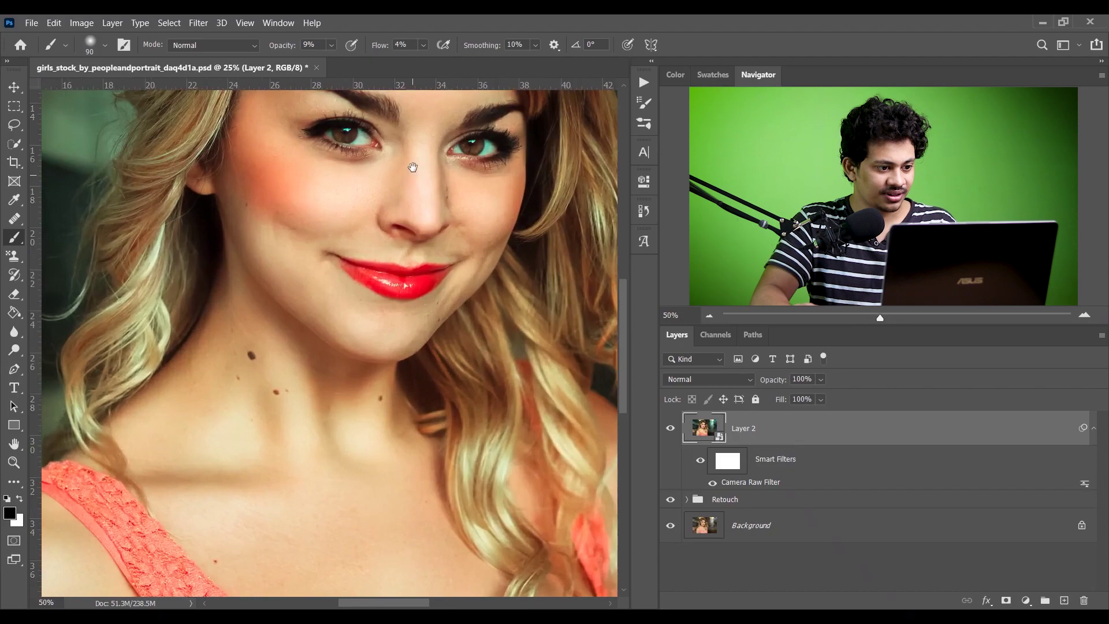
{"action": "left_click_drag", "start_coordinate": [412, 167], "coordinate": [371, 304]}
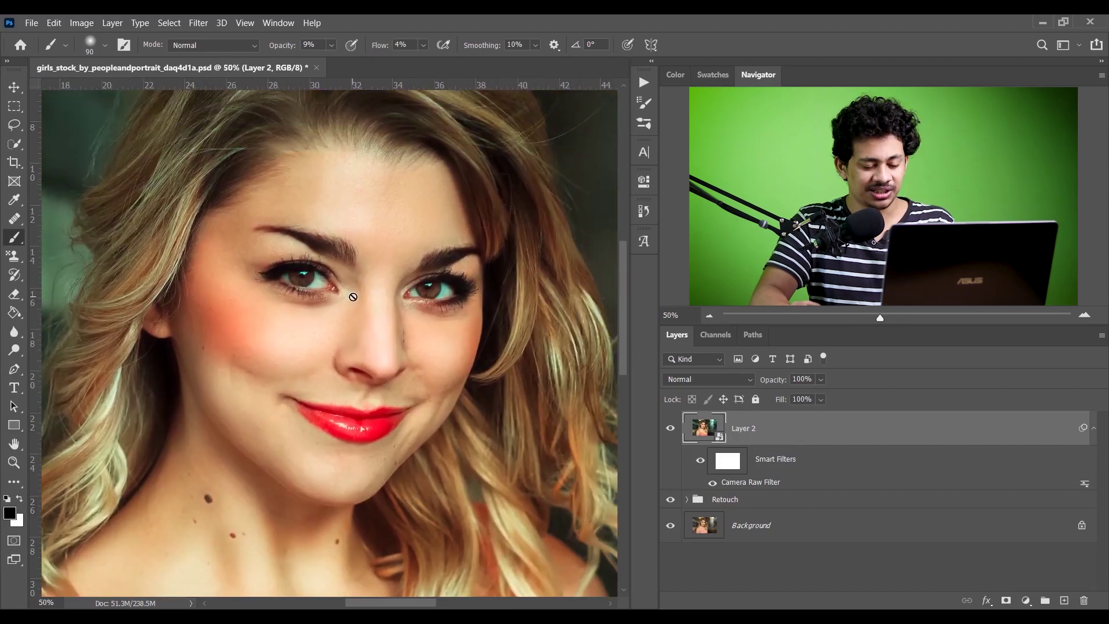
{"action": "left_click", "coordinate": [1025, 601]}
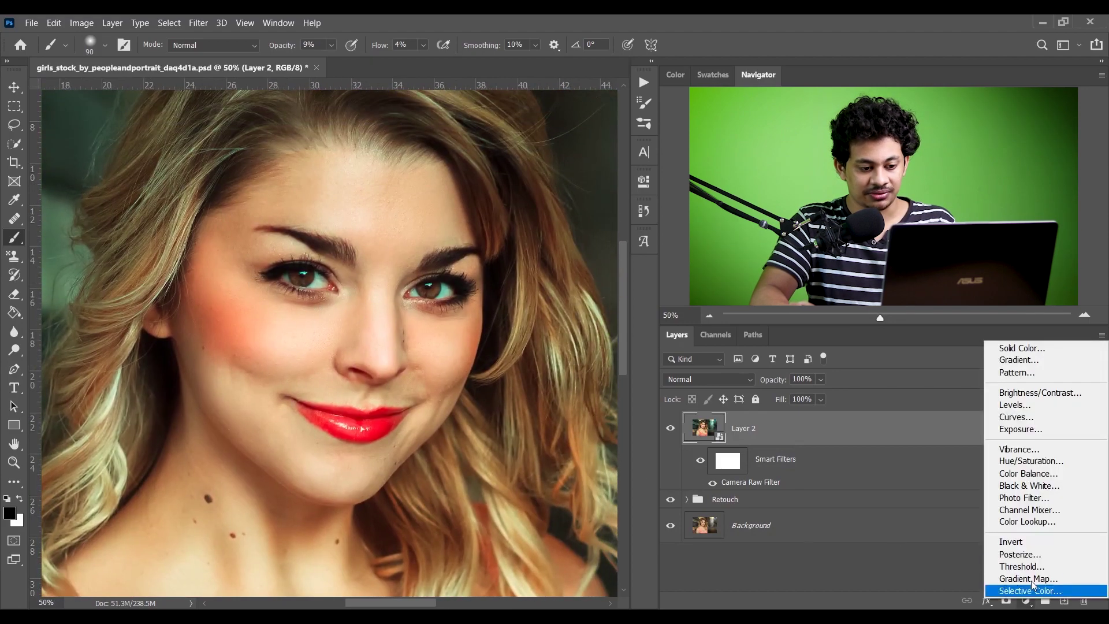
{"action": "left_click", "coordinate": [1038, 393]}
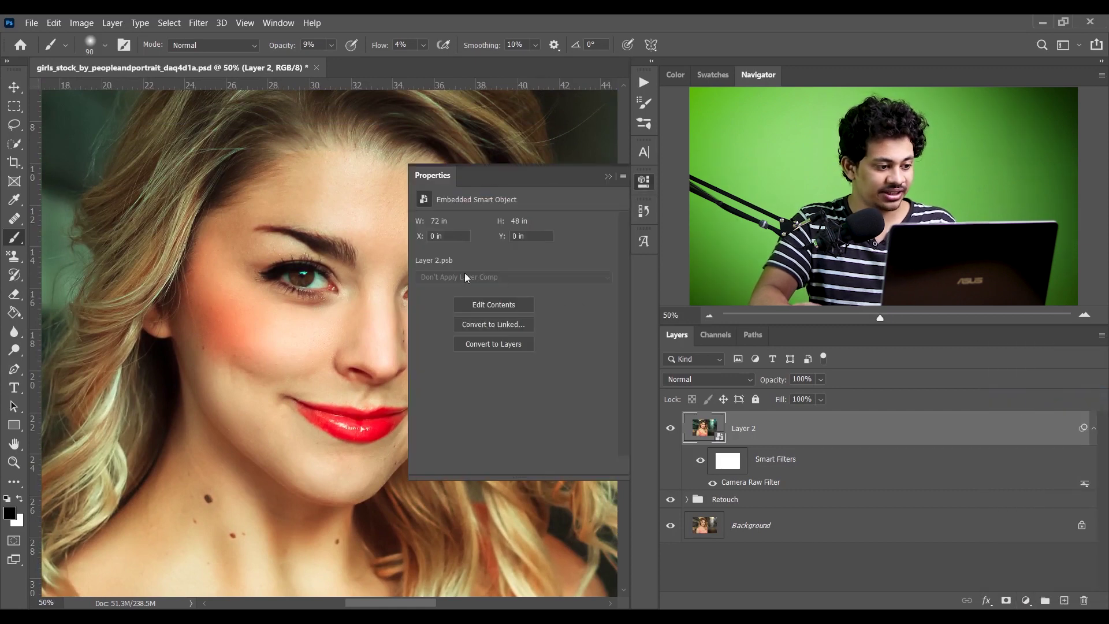
{"action": "left_click_drag", "start_coordinate": [396, 265], "coordinate": [250, 244]}
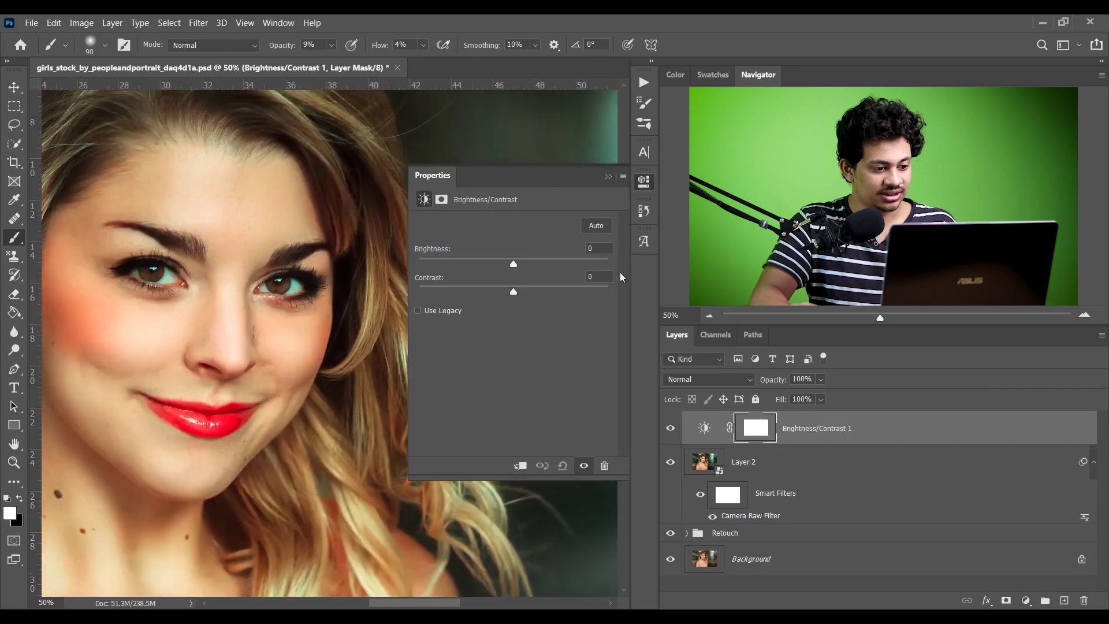
{"action": "left_click_drag", "start_coordinate": [531, 263], "coordinate": [547, 264]}
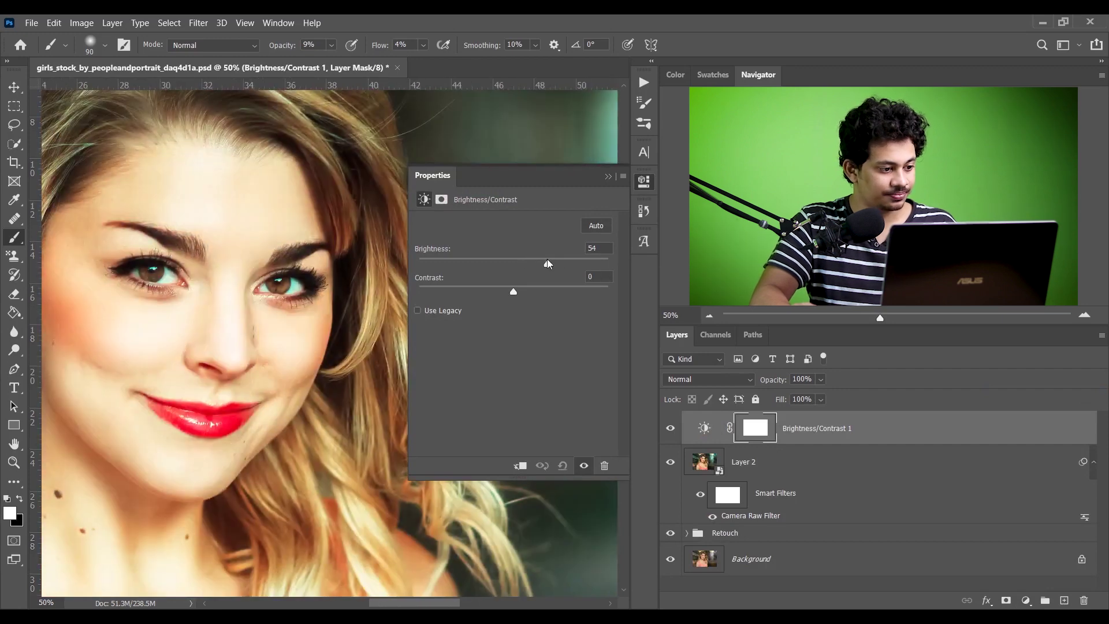
{"action": "left_click_drag", "start_coordinate": [523, 289], "coordinate": [2, 20]}
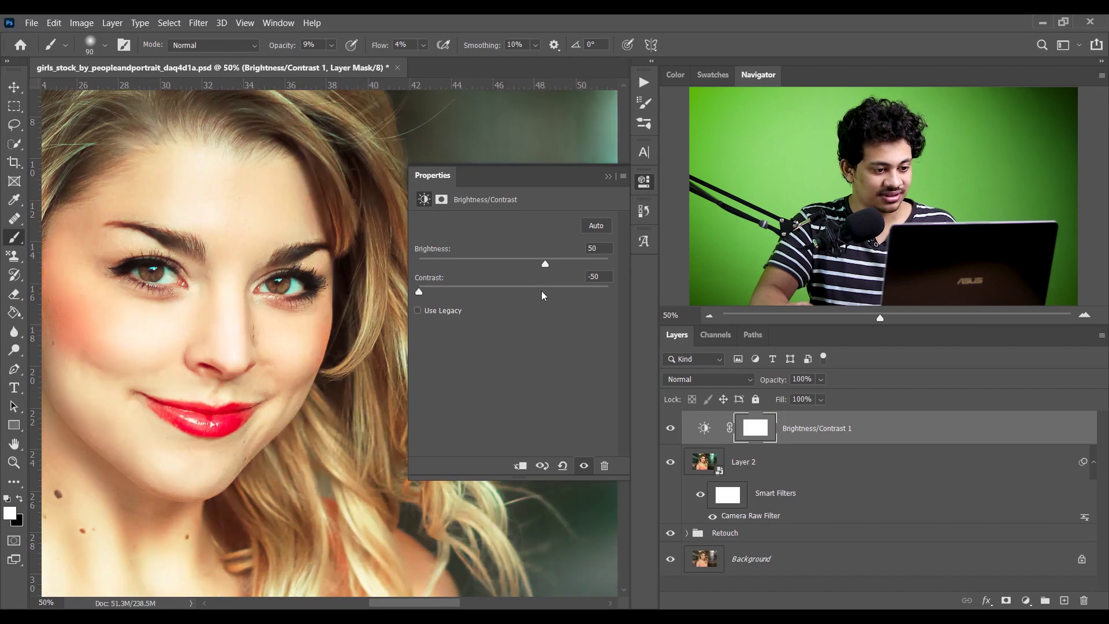
{"action": "left_click_drag", "start_coordinate": [537, 291], "coordinate": [533, 291]}
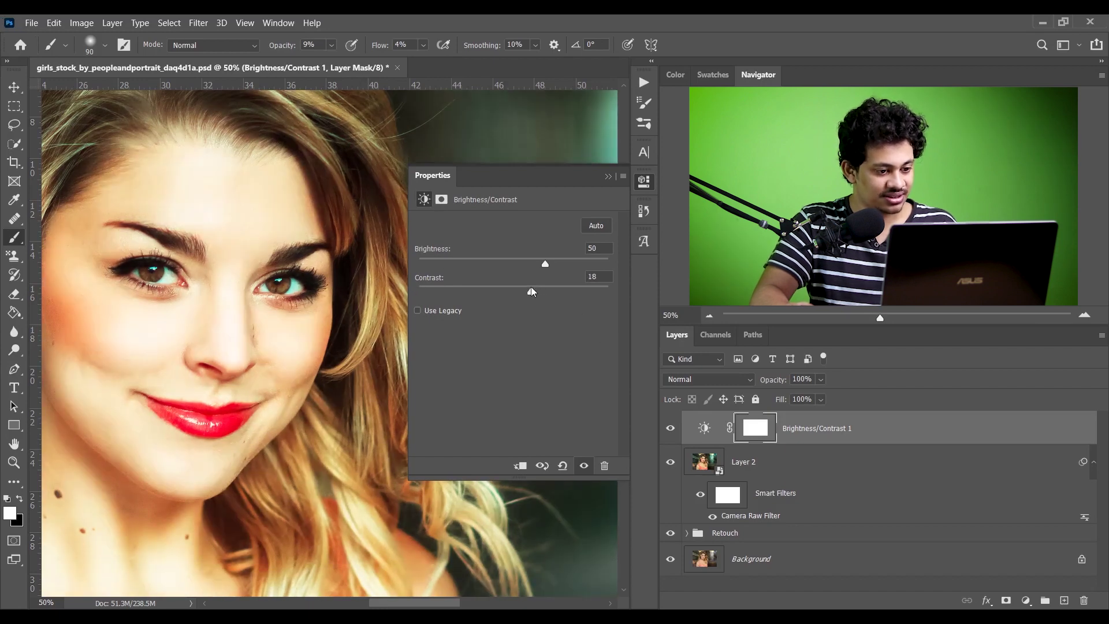
{"action": "left_click_drag", "start_coordinate": [544, 264], "coordinate": [551, 262]}
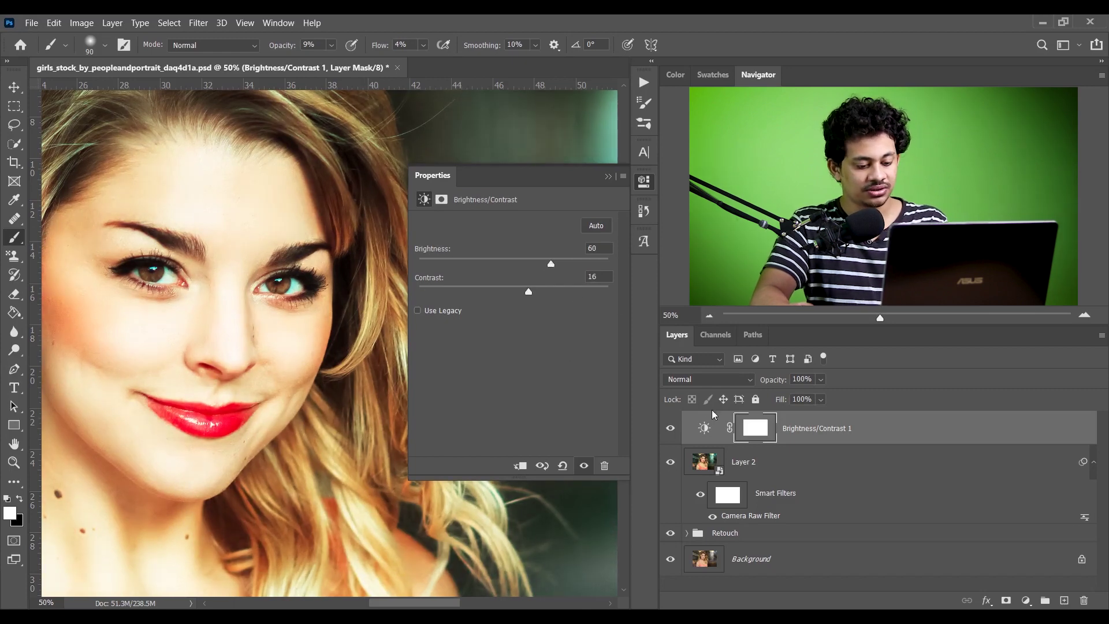
{"action": "key", "text": "ctrl+i"}
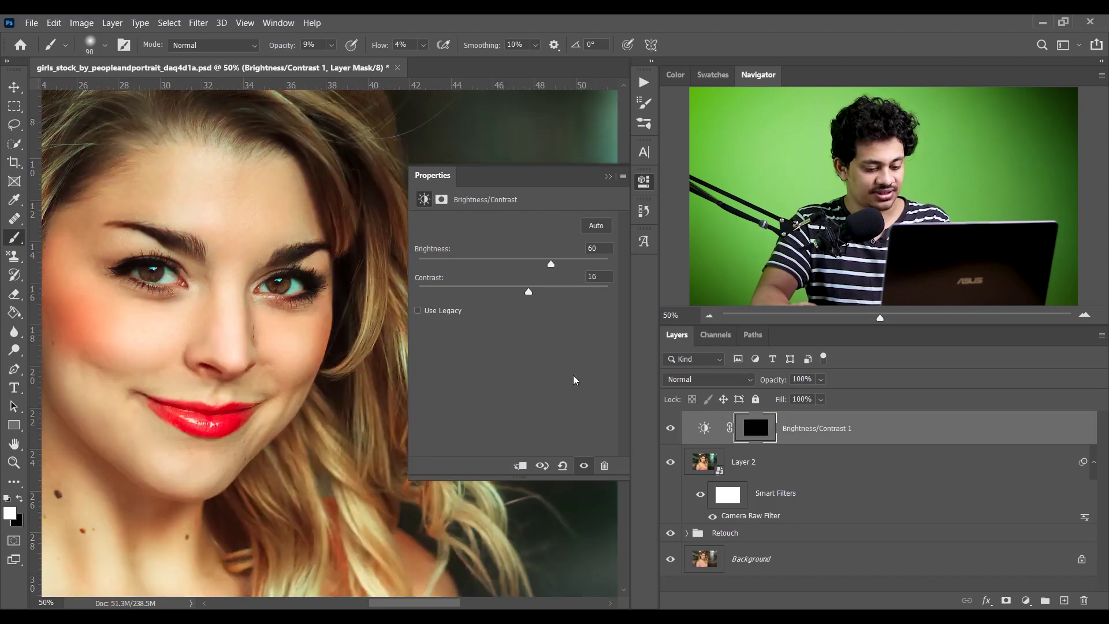
Set the brush opacity and flow to 100% for painting on the Brightness/Contrast mask over the eyes.
{"action": "key", "text": "ctrl+plus"}
{"action": "left_click_drag", "start_coordinate": [196, 224], "coordinate": [267, 235]}
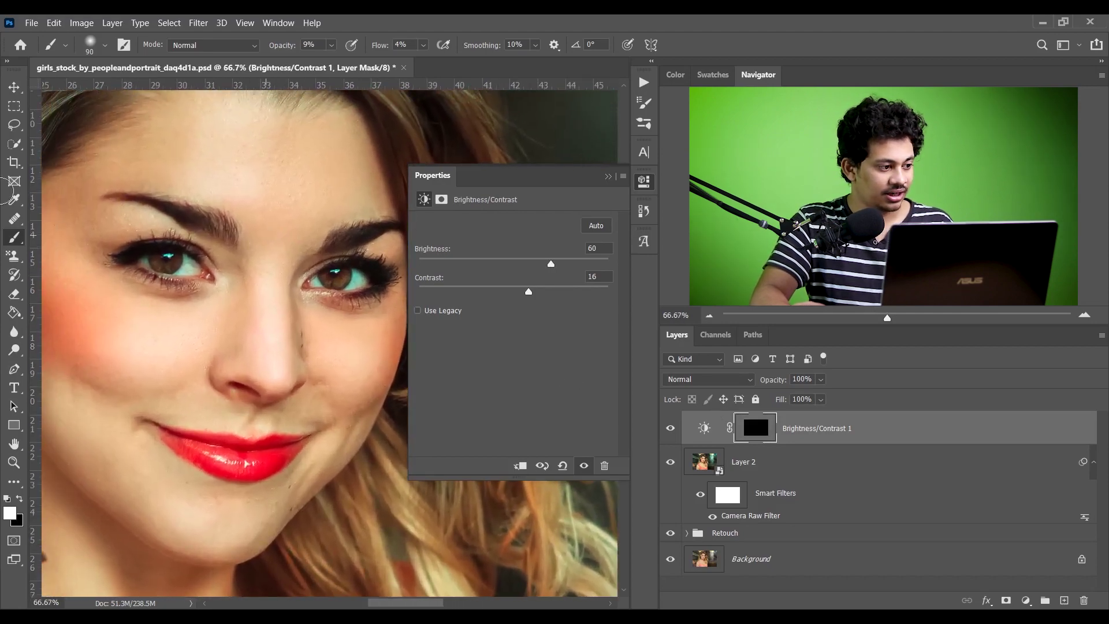
{"action": "left_click", "coordinate": [607, 177]}
{"action": "key", "text": "ctrl+plus"}
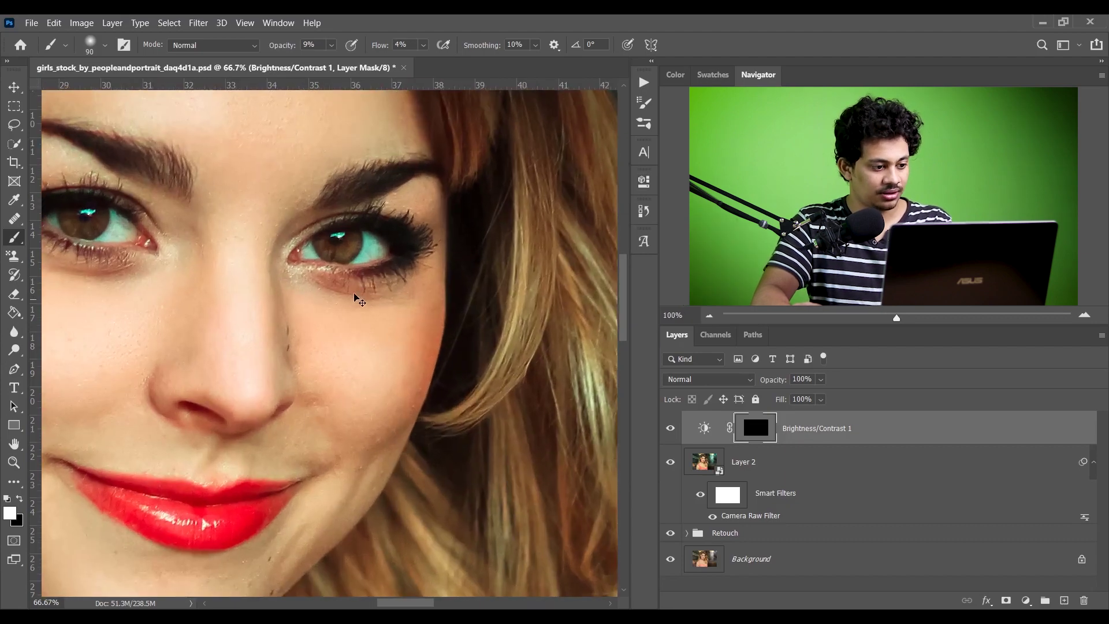
{"action": "key", "text": "ctrl+plus"}
{"action": "key", "text": "ctrl+plus"}
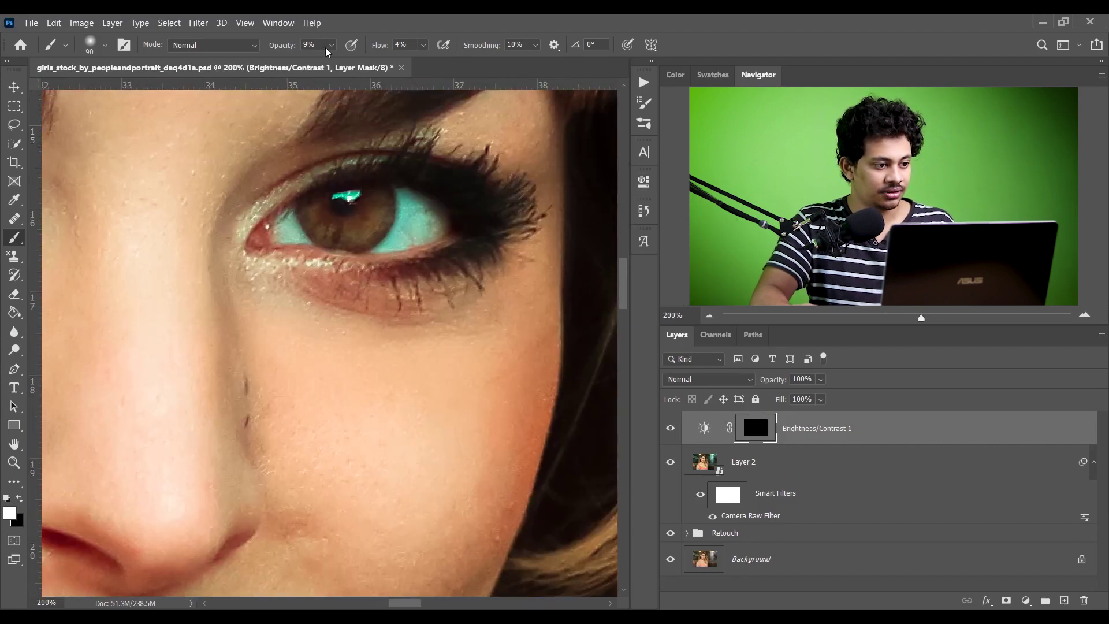
{"action": "left_click", "coordinate": [332, 45]}
{"action": "left_click_drag", "start_coordinate": [345, 62], "coordinate": [508, 77]}
{"action": "left_click", "coordinate": [423, 46]}
Reduce the brush size to 25 and paint white over her left iris on the mask, comparing with and without the adjustment.
{"action": "key", "text": "bracketleft"}
{"action": "key", "text": "bracketleft"}
{"action": "key", "text": "bracketleft"}
{"action": "key", "text": "bracketleft"}
{"action": "key", "text": "bracketleft"}
{"action": "key", "text": "bracketleft"}
{"action": "key", "text": "bracketleft"}
{"action": "key", "text": "bracketleft"}
{"action": "key", "text": "bracketleft"}
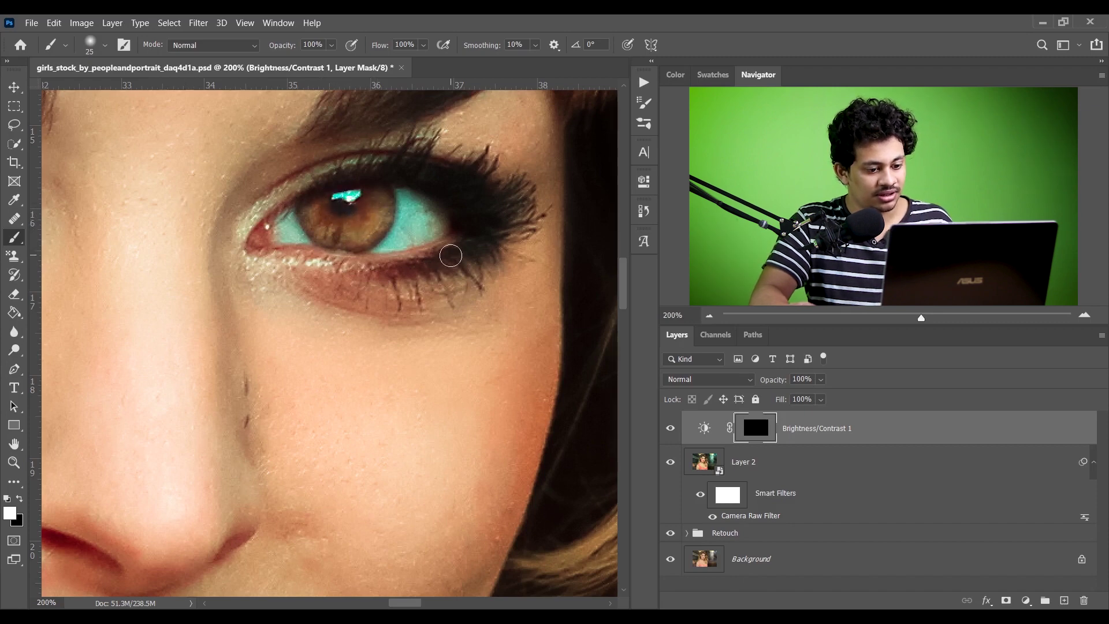
{"action": "left_click", "coordinate": [670, 429]}
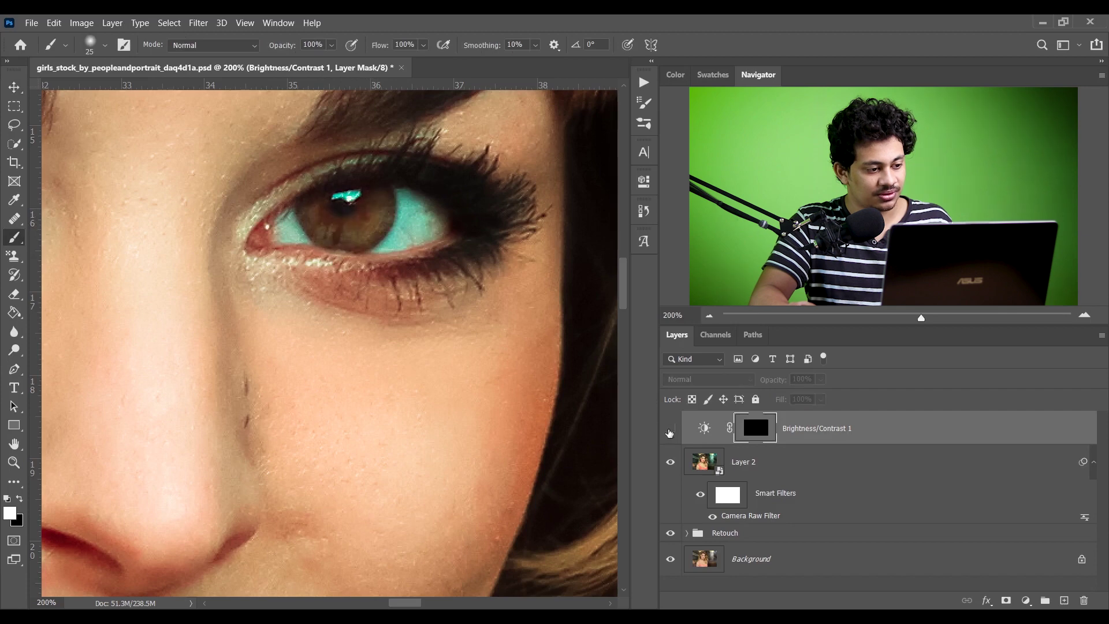
{"action": "left_click", "coordinate": [670, 429]}
Brighten her right iris by painting white on the Brightness/Contrast mask, and check both eyes in the whole portrait.
{"action": "left_click_drag", "start_coordinate": [202, 207], "coordinate": [616, 313]}
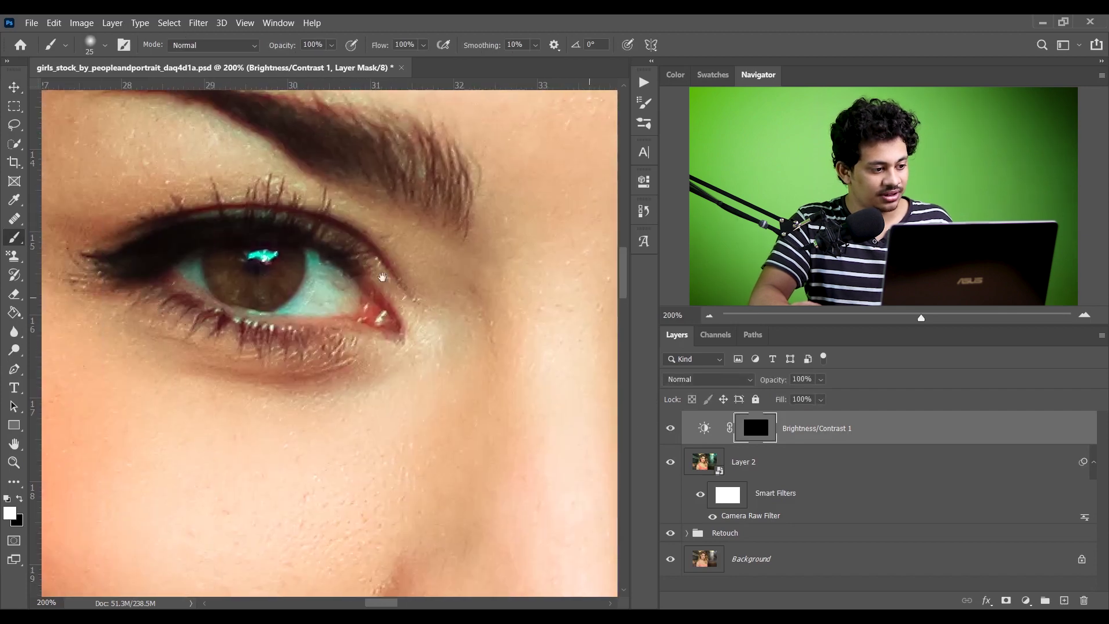
{"action": "mouse_move", "coordinate": [225, 262]}
{"action": "left_mouse_down"}
{"action": "mouse_move", "coordinate": [248, 292]}
{"action": "mouse_move", "coordinate": [283, 268]}
{"action": "mouse_move", "coordinate": [267, 280]}
{"action": "mouse_move", "coordinate": [260, 264]}
{"action": "left_mouse_up"}
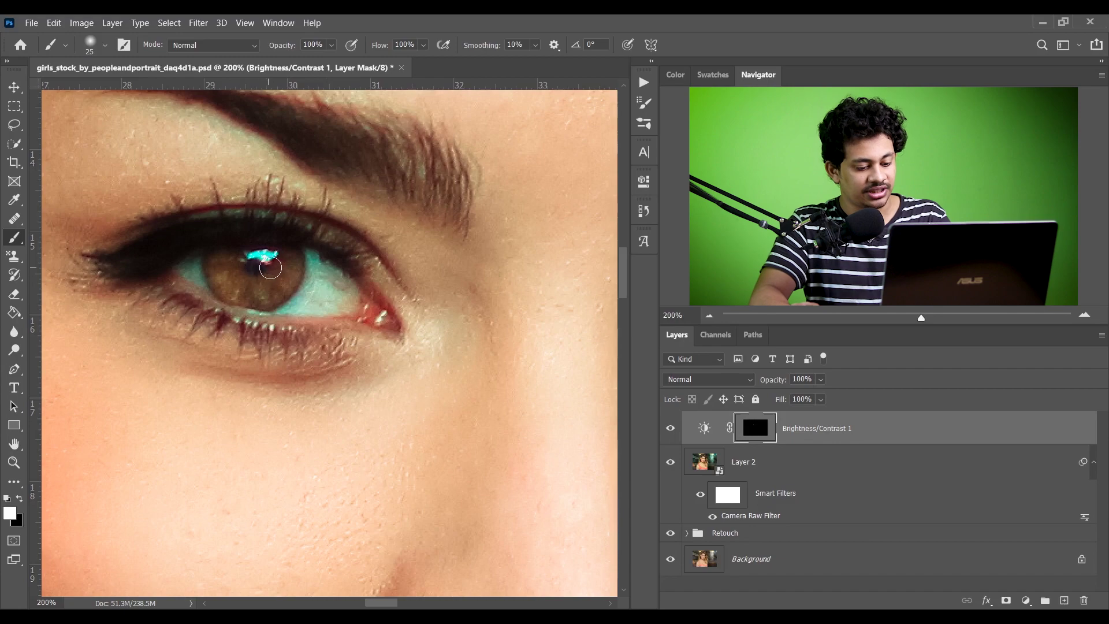
{"action": "key", "text": "ctrl+0"}
{"action": "key", "text": "ctrl+plus"}
{"action": "key", "text": "ctrl+plus"}
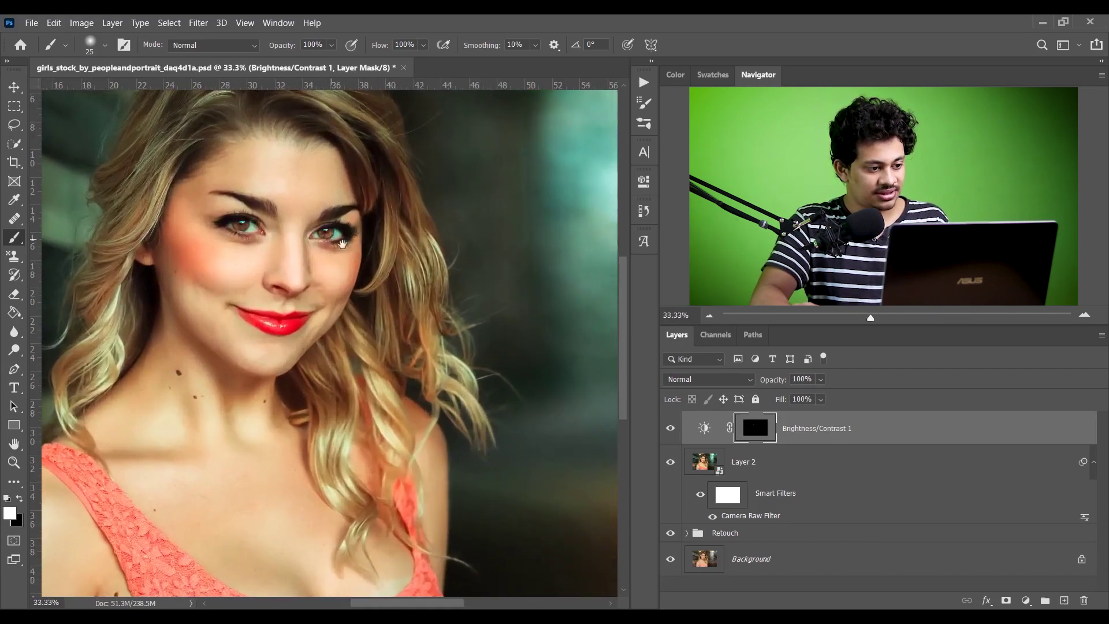
{"action": "left_click_drag", "start_coordinate": [342, 244], "coordinate": [371, 258]}
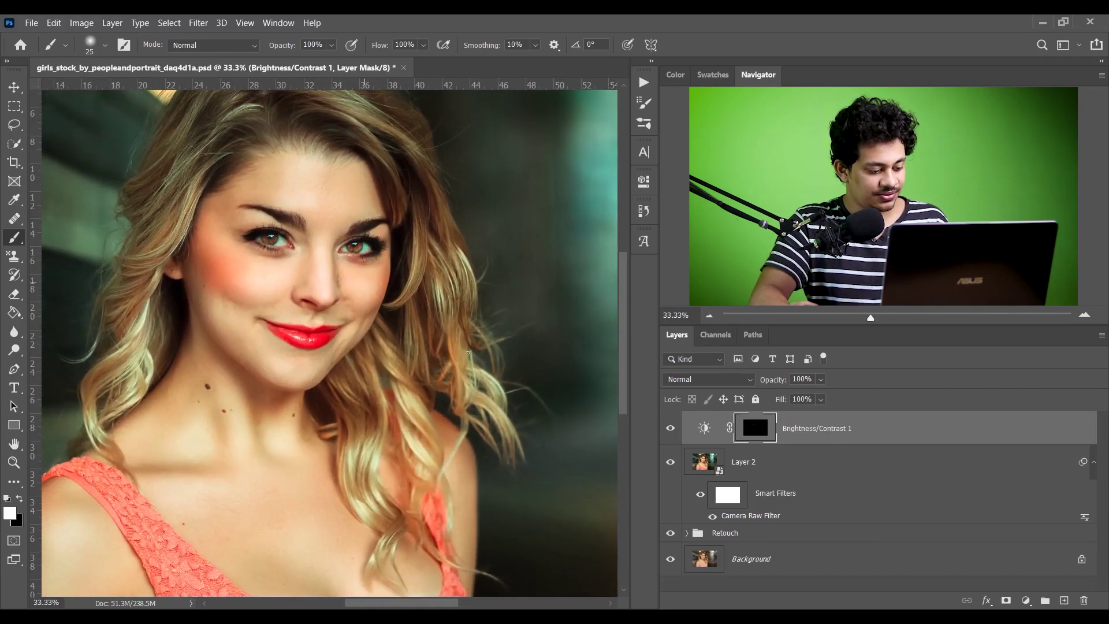
Compare the portrait with and without the eye brightening, and set the Brightness/Contrast 1 layer's opacity to 80%.
{"action": "left_click", "coordinate": [669, 433]}
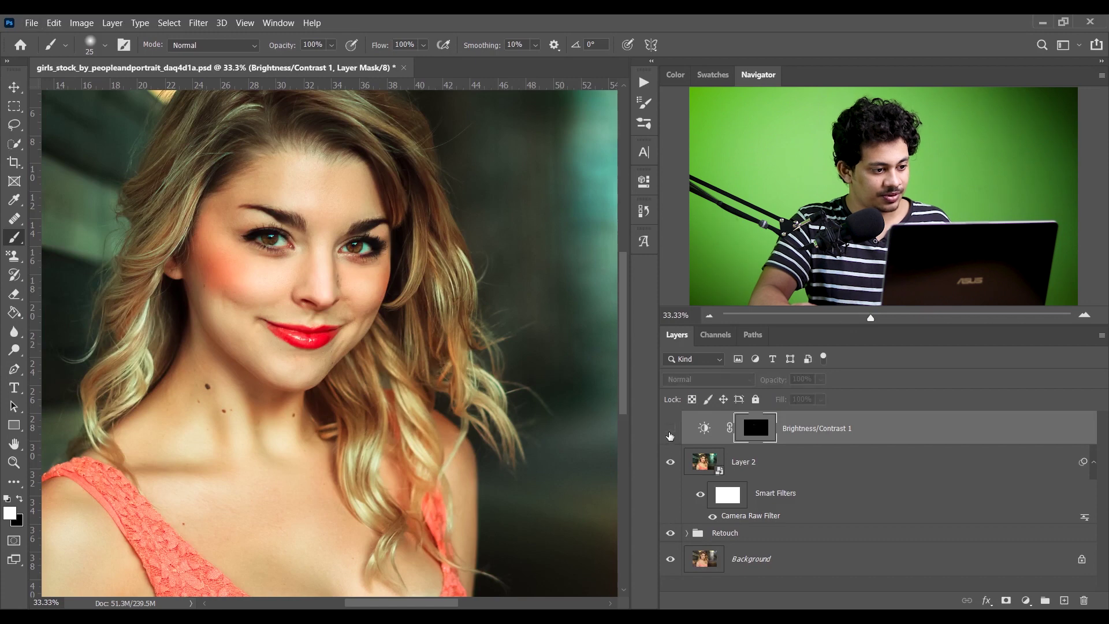
{"action": "left_click", "coordinate": [670, 433]}
{"action": "left_click", "coordinate": [818, 381]}
{"action": "left_click", "coordinate": [828, 440]}
{"action": "left_click", "coordinate": [828, 440]}
Paint white over the whites of both eyes on the Brightness/Contrast mask with a size 35 brush at 45% opacity.
{"action": "key", "text": "ctrl+plus"}
{"action": "key", "text": "ctrl+plus"}
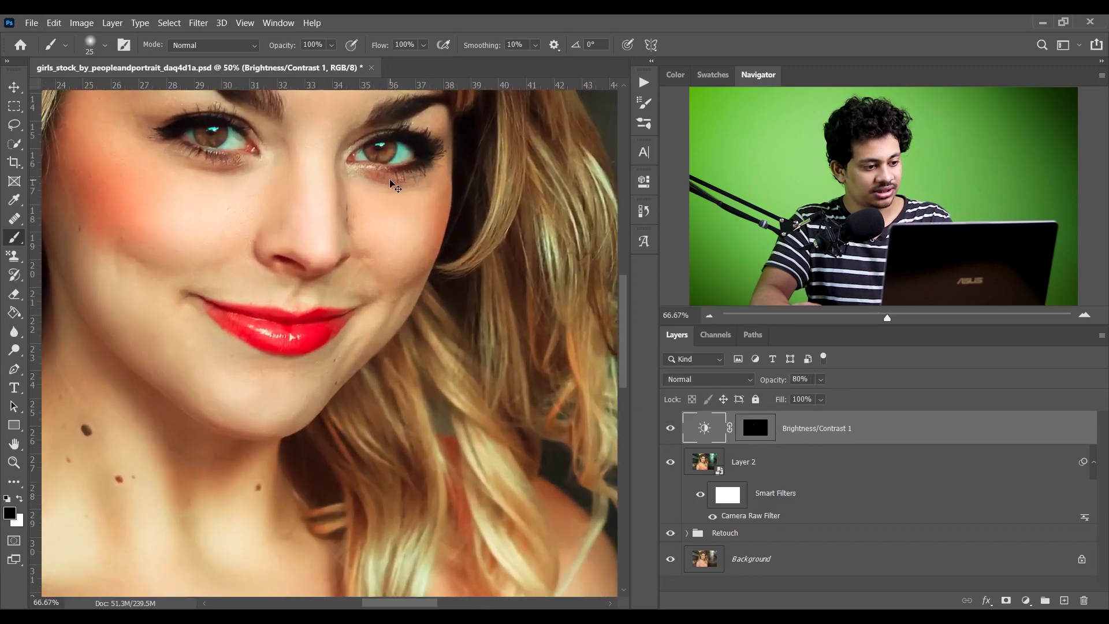
{"action": "key", "text": "ctrl+plus"}
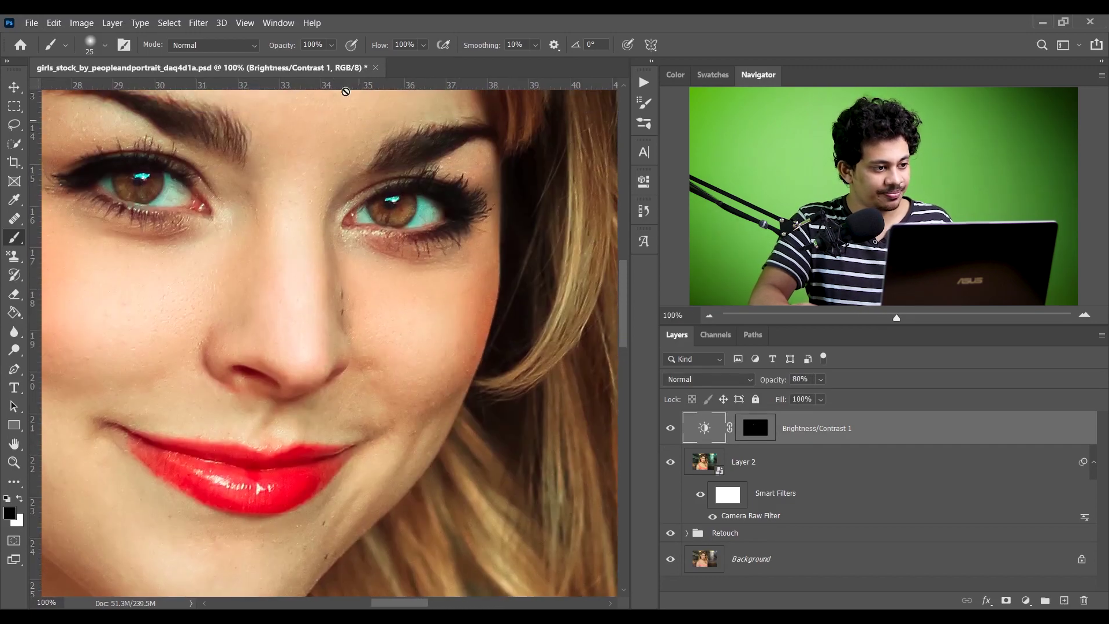
{"action": "left_click", "coordinate": [333, 48]}
{"action": "left_click_drag", "start_coordinate": [321, 63], "coordinate": [317, 64]}
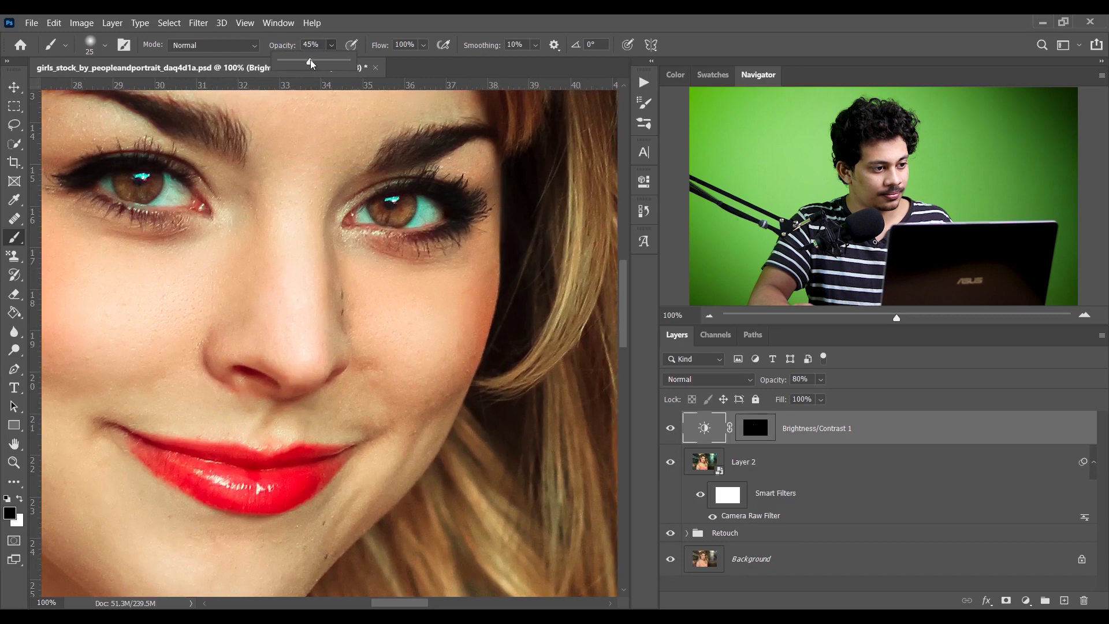
{"action": "left_click", "coordinate": [366, 19]}
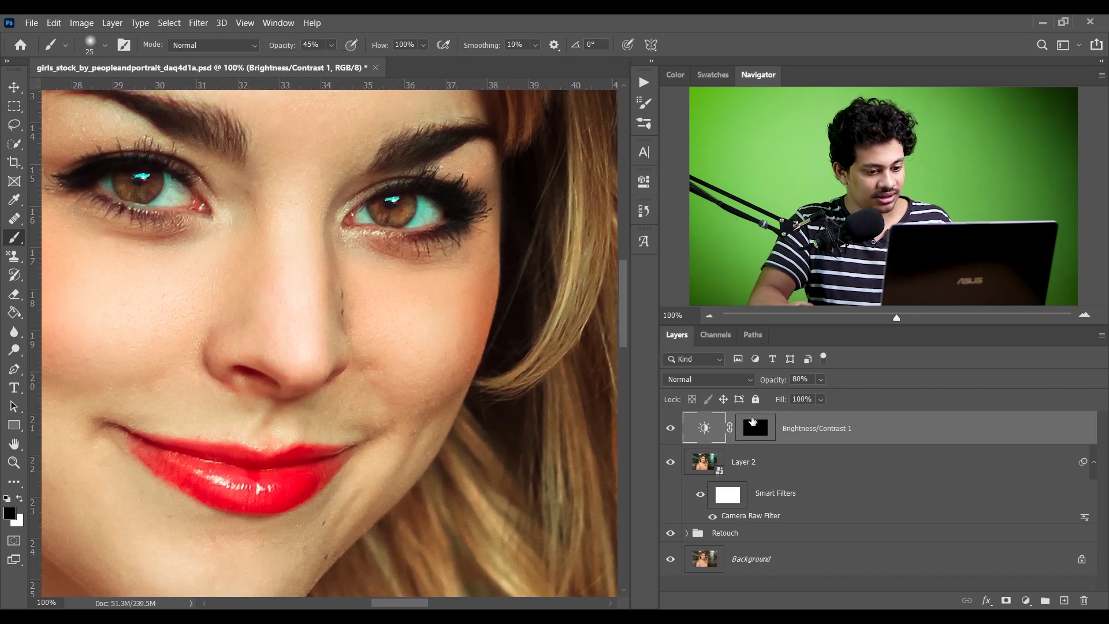
{"action": "left_click", "coordinate": [751, 418]}
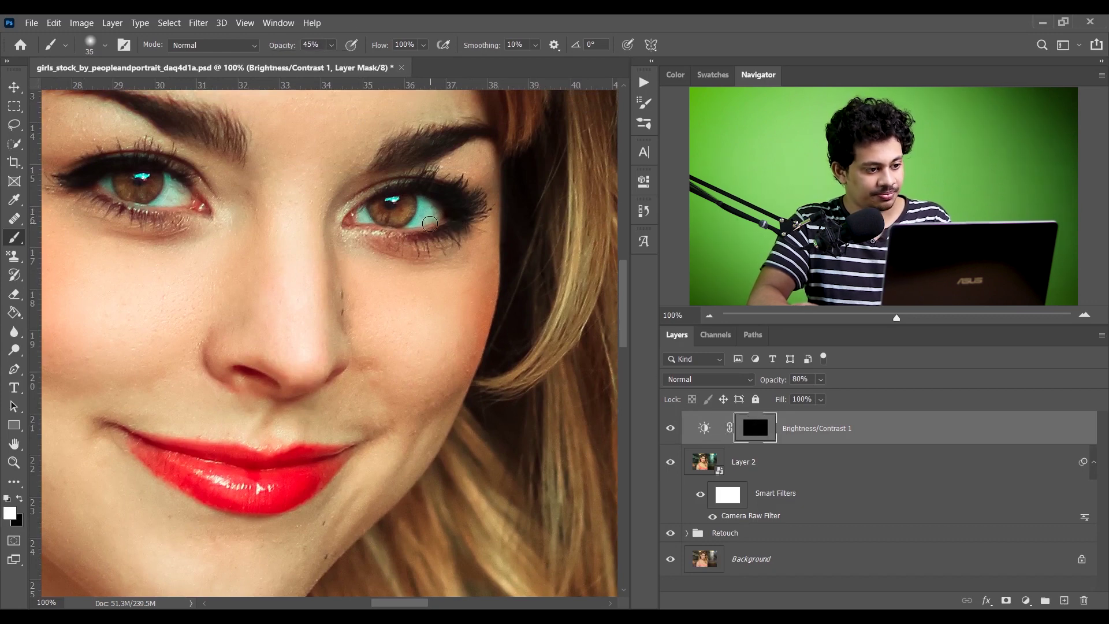
{"action": "left_click_drag", "start_coordinate": [426, 206], "coordinate": [417, 215]}
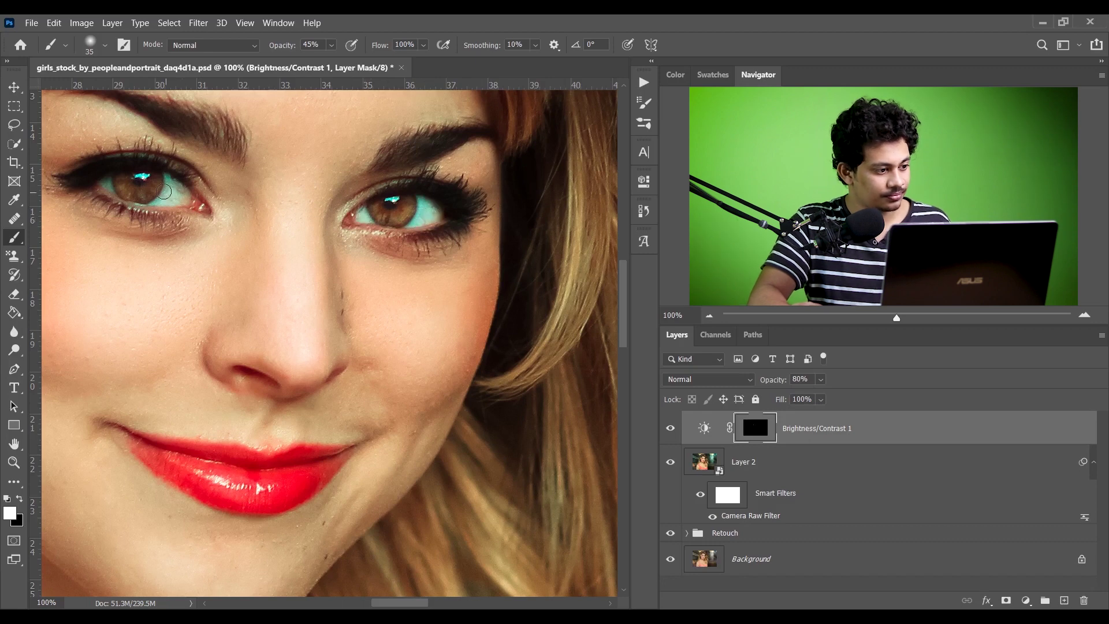
{"action": "mouse_move", "coordinate": [165, 186]}
{"action": "left_mouse_down"}
{"action": "mouse_move", "coordinate": [182, 191]}
{"action": "mouse_move", "coordinate": [158, 200]}
{"action": "left_mouse_up"}
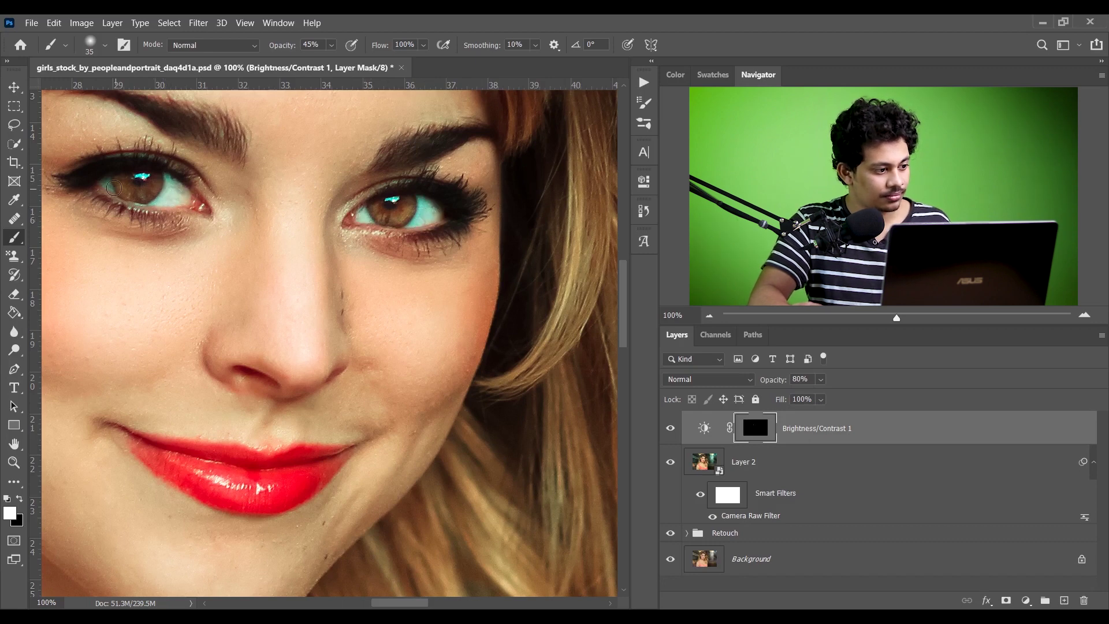
Set the brush opacity to 21%, paint over the lips on the Brightness/Contrast mask, and check the whole portrait.
{"action": "left_click", "coordinate": [331, 45]}
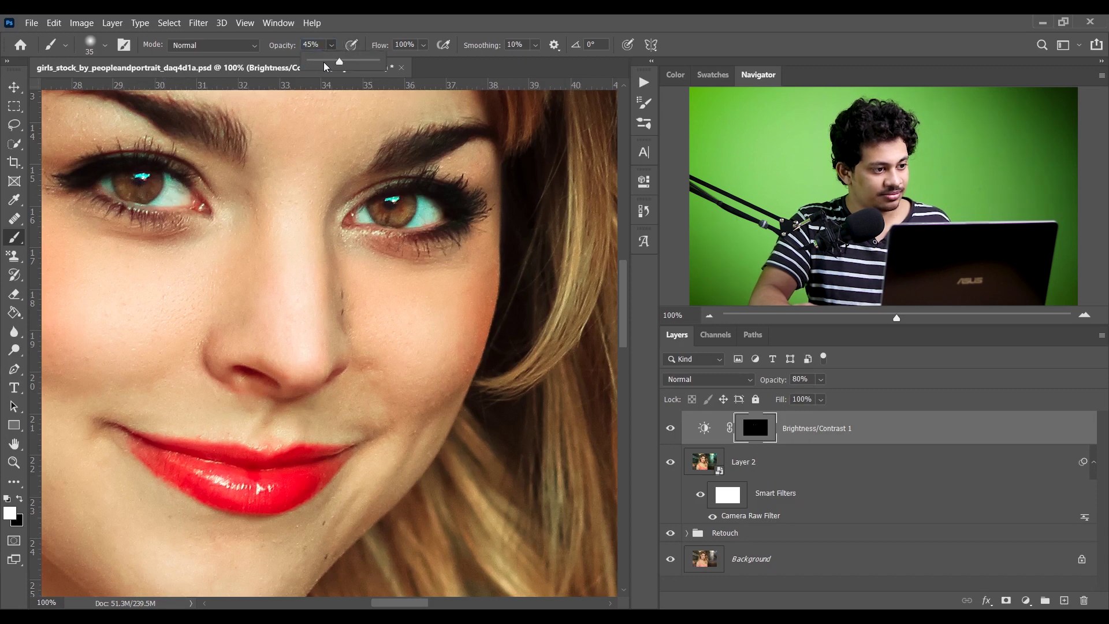
{"action": "left_click", "coordinate": [208, 476]}
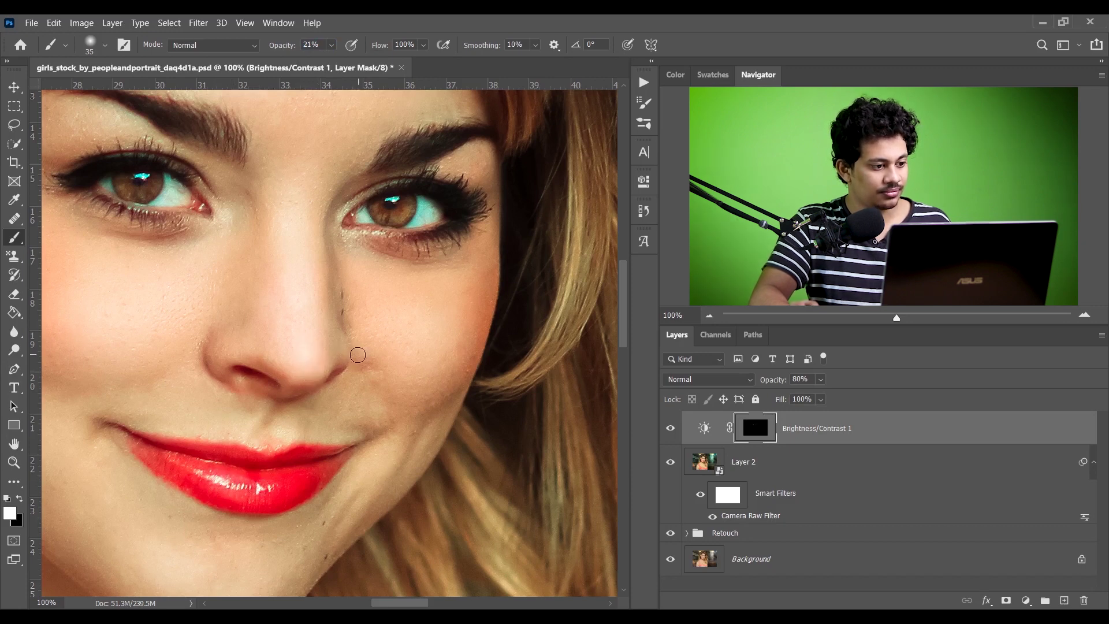
{"action": "scroll", "coordinate": [428, 404], "scroll_direction": "down", "scroll_amount": 4}
{"action": "scroll", "coordinate": [416, 396], "scroll_direction": "up", "scroll_amount": 1}
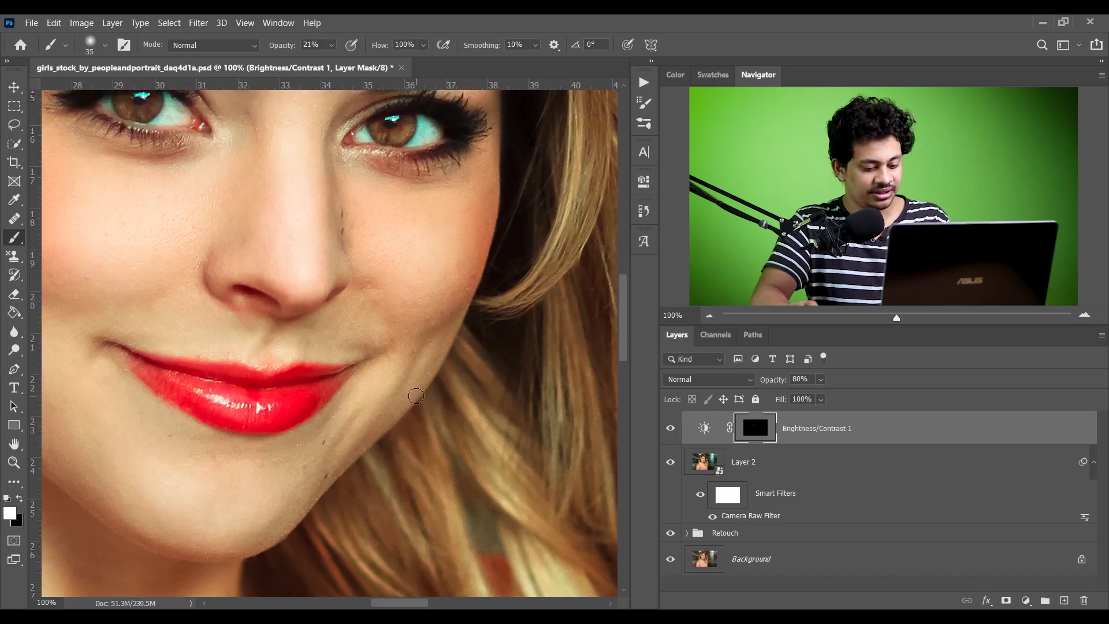
{"action": "key", "text": "ctrl+0"}
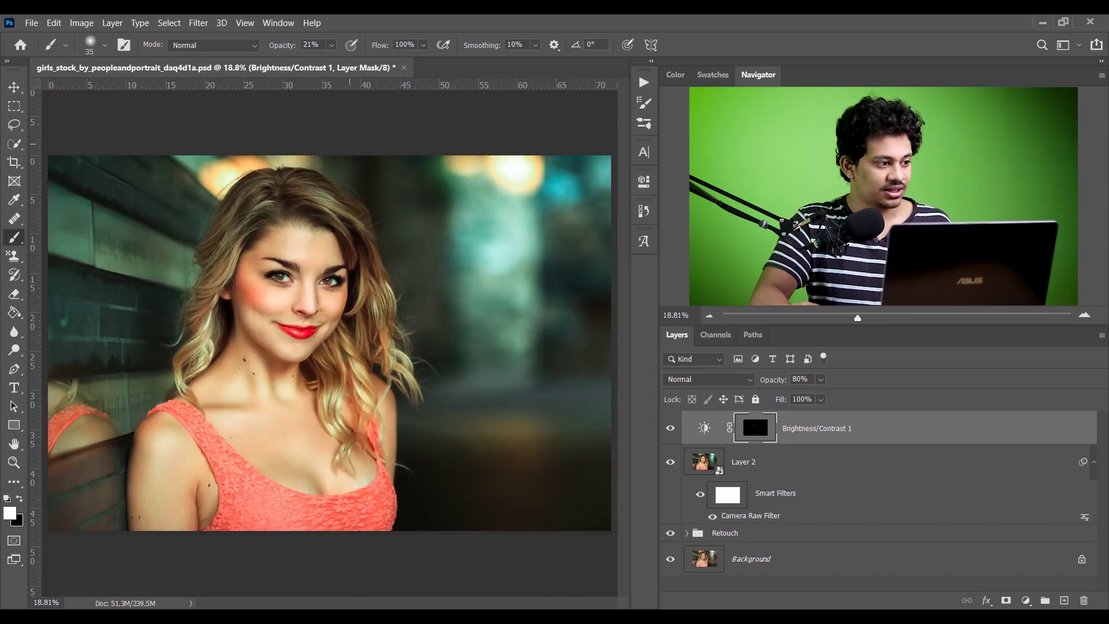
Place the embedded lens flare image high_quality_lens_flares_in_png_05, enlarged over the upper background beside her head.
{"action": "left_click", "coordinate": [32, 24]}
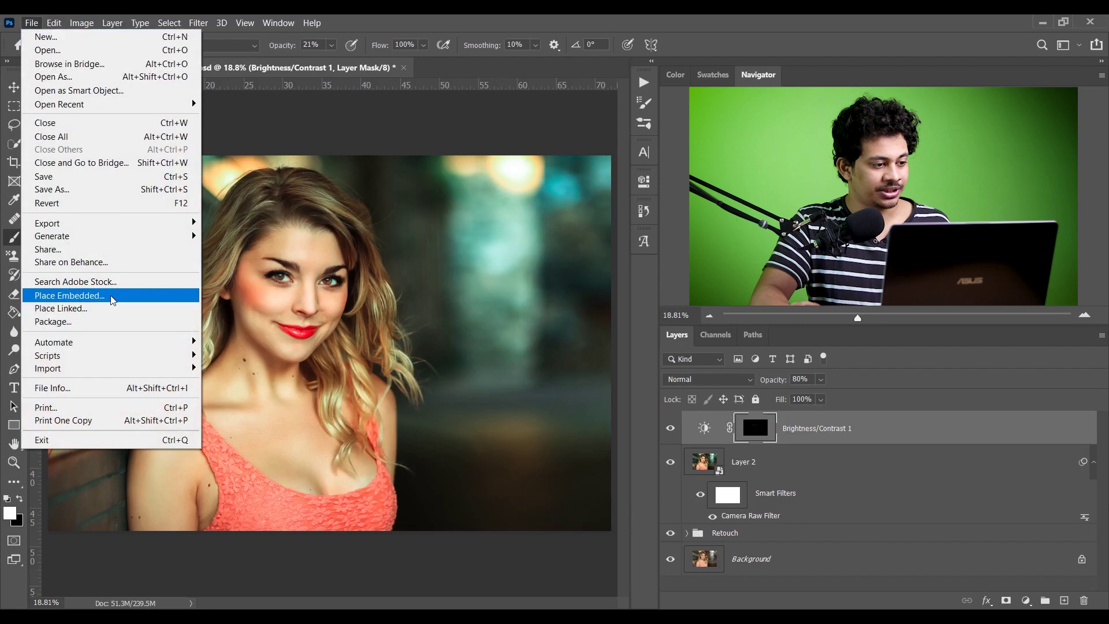
{"action": "left_click", "coordinate": [112, 295]}
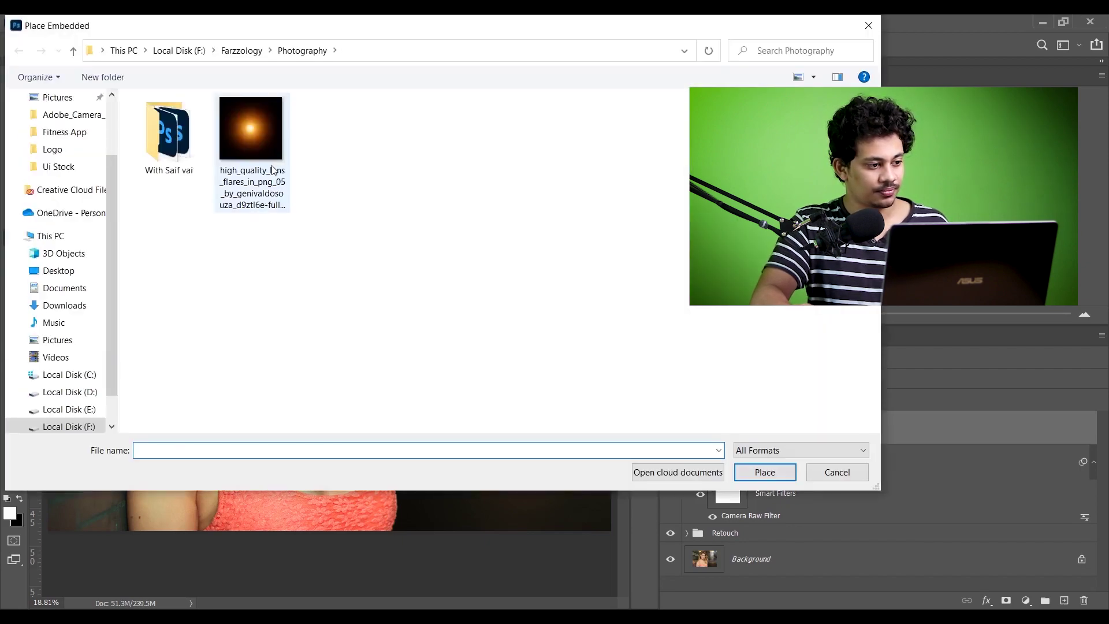
{"action": "double_click", "coordinate": [272, 165]}
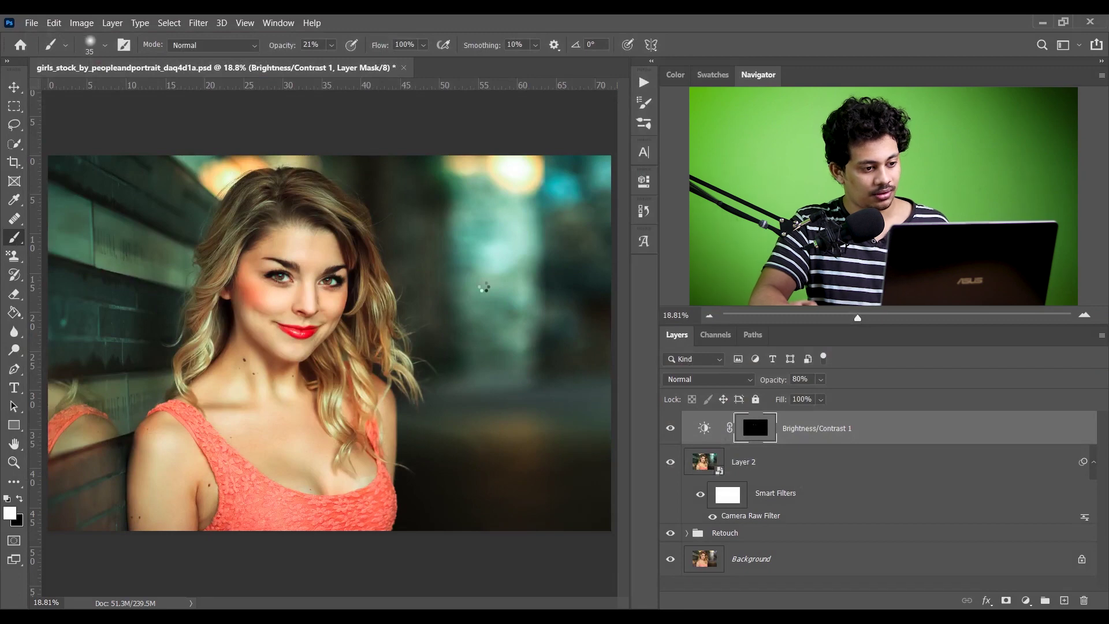
{"action": "left_click_drag", "start_coordinate": [344, 357], "coordinate": [568, 507]}
{"action": "left_click_drag", "start_coordinate": [447, 396], "coordinate": [586, 240]}
{"action": "key", "text": "Return"}
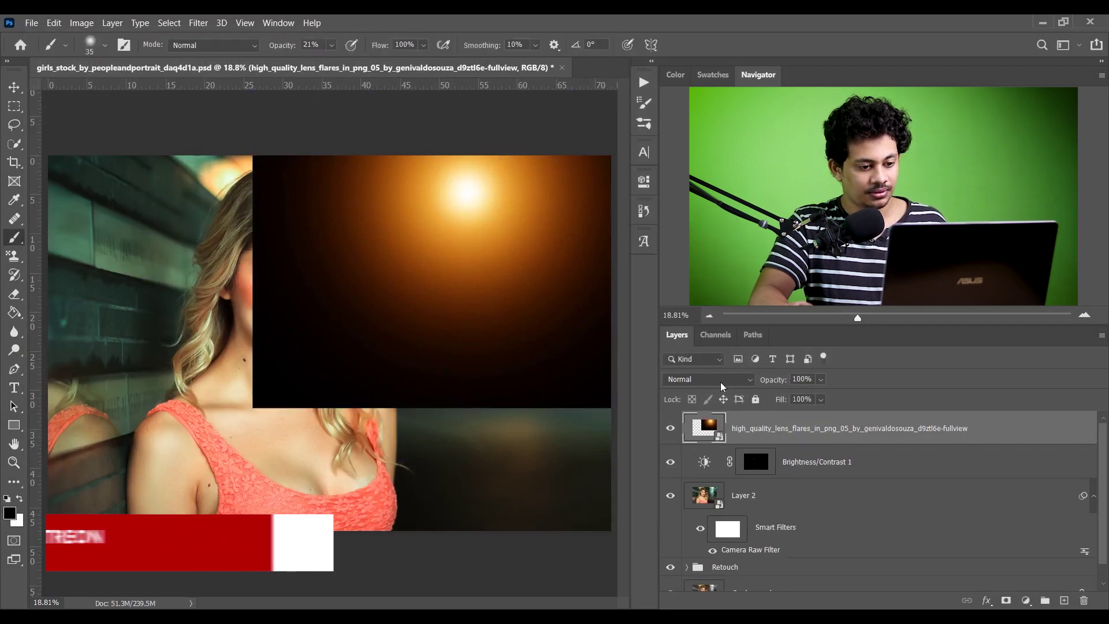
Blend the lens flare layer in Screen mode and enlarge it so its glow spreads across the background and her hair.
{"action": "left_click", "coordinate": [710, 378]}
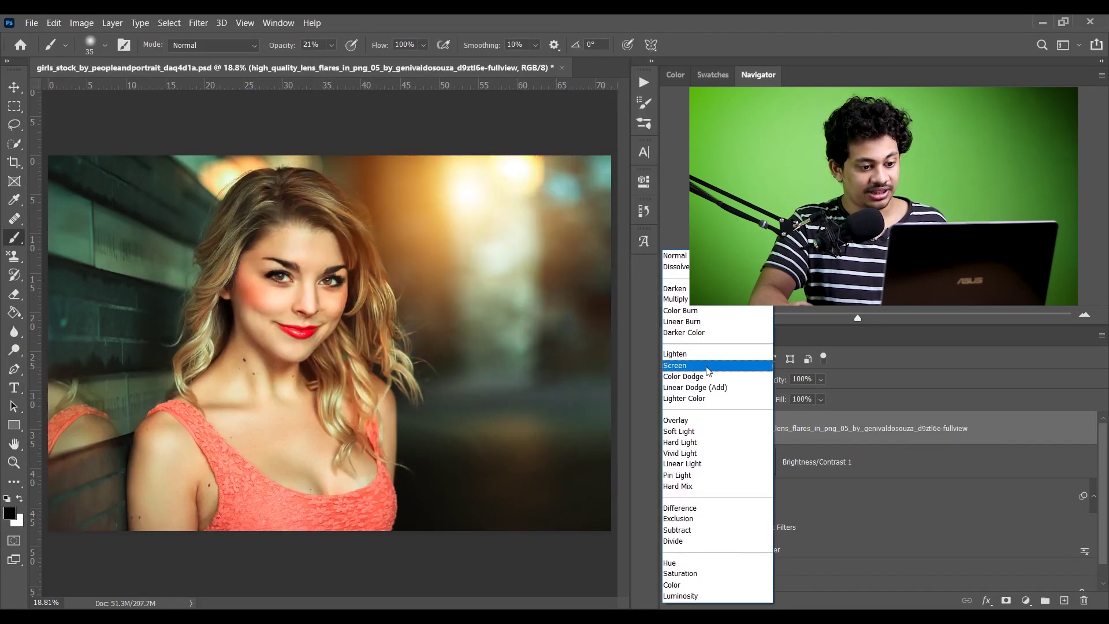
{"action": "left_click", "coordinate": [707, 365]}
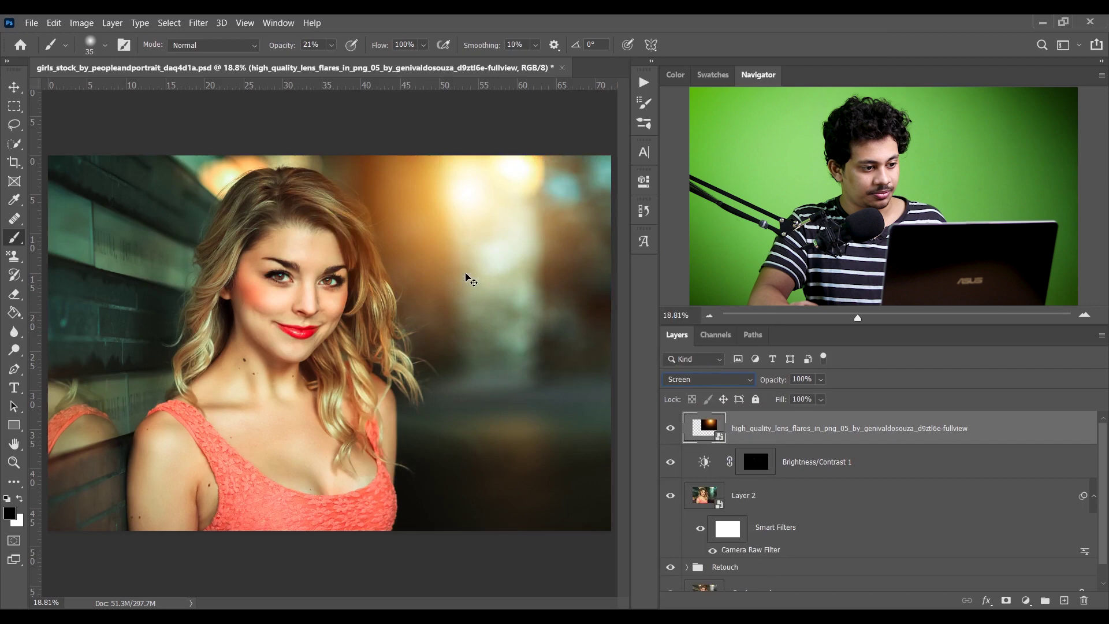
{"action": "key", "text": "ctrl+t"}
{"action": "left_click_drag", "start_coordinate": [217, 430], "coordinate": [120, 527]}
{"action": "left_click_drag", "start_coordinate": [326, 437], "coordinate": [348, 428]}
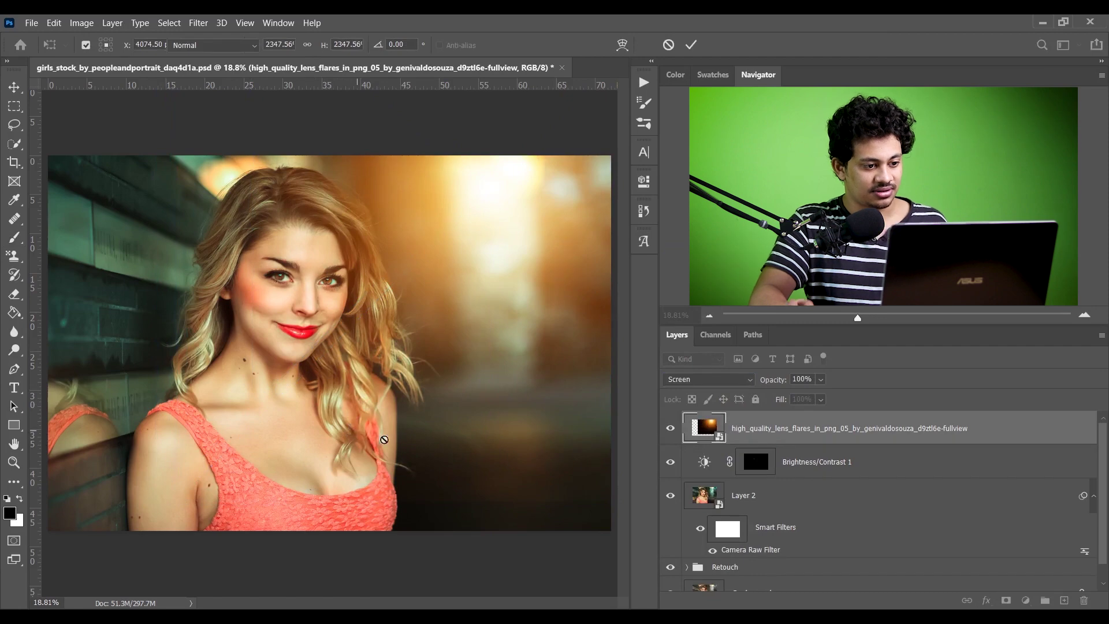
{"action": "key", "text": "Return"}
{"action": "key", "text": "b"}
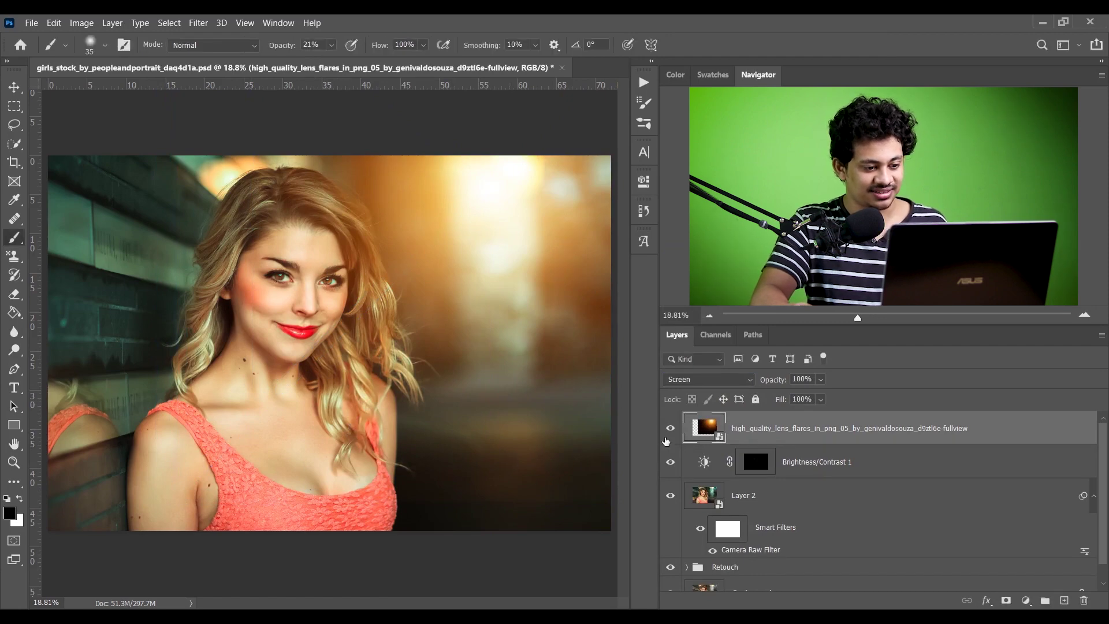
Compare the portrait with and without the lens flare, and the finished edit against the original Background layer.
{"action": "left_click", "coordinate": [670, 430]}
{"action": "left_click", "coordinate": [670, 430]}
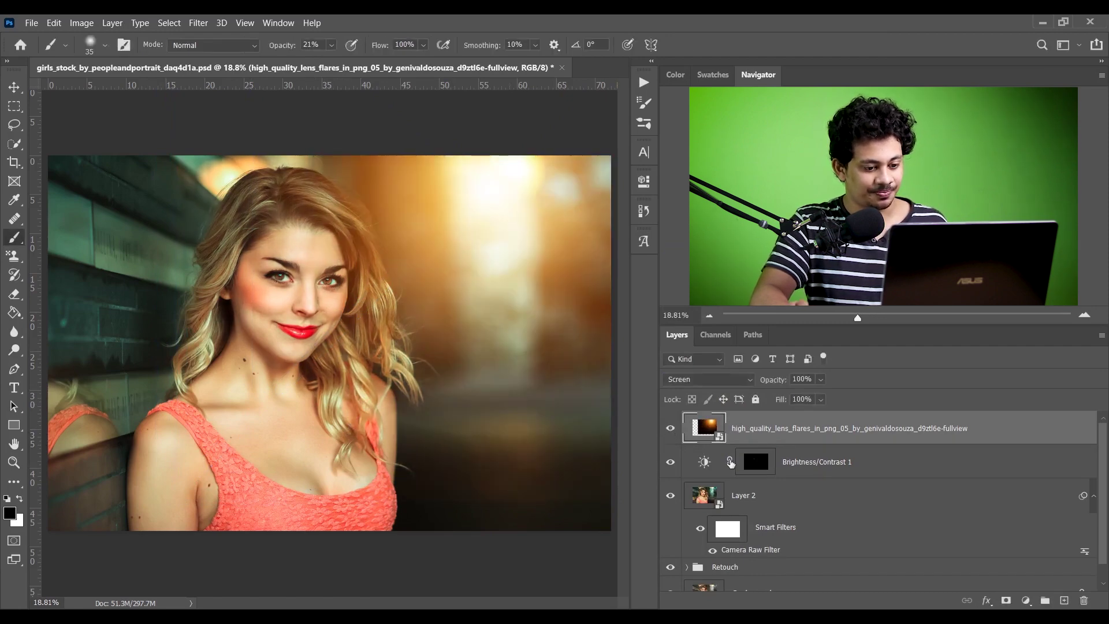
{"action": "scroll", "coordinate": [706, 541], "scroll_direction": "down", "scroll_amount": 1}
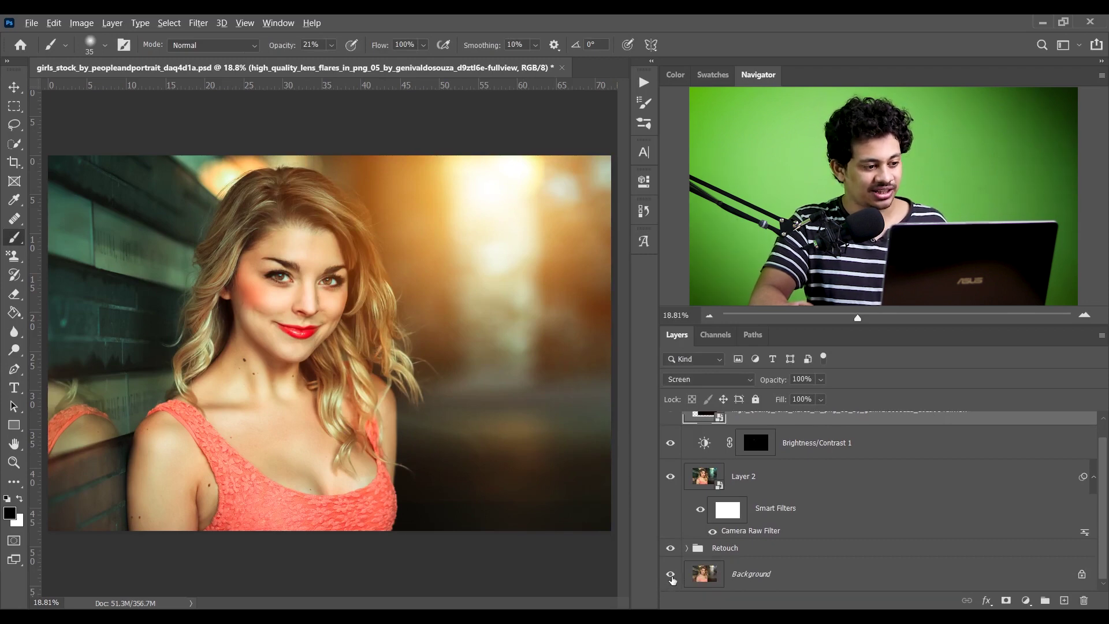
{"action": "left_click", "coordinate": [671, 575], "text": "alt"}
{"action": "left_click", "coordinate": [671, 576], "text": "alt"}
{"action": "left_click", "coordinate": [671, 576], "text": "alt"}
{"action": "left_click", "coordinate": [671, 576], "text": "alt"}
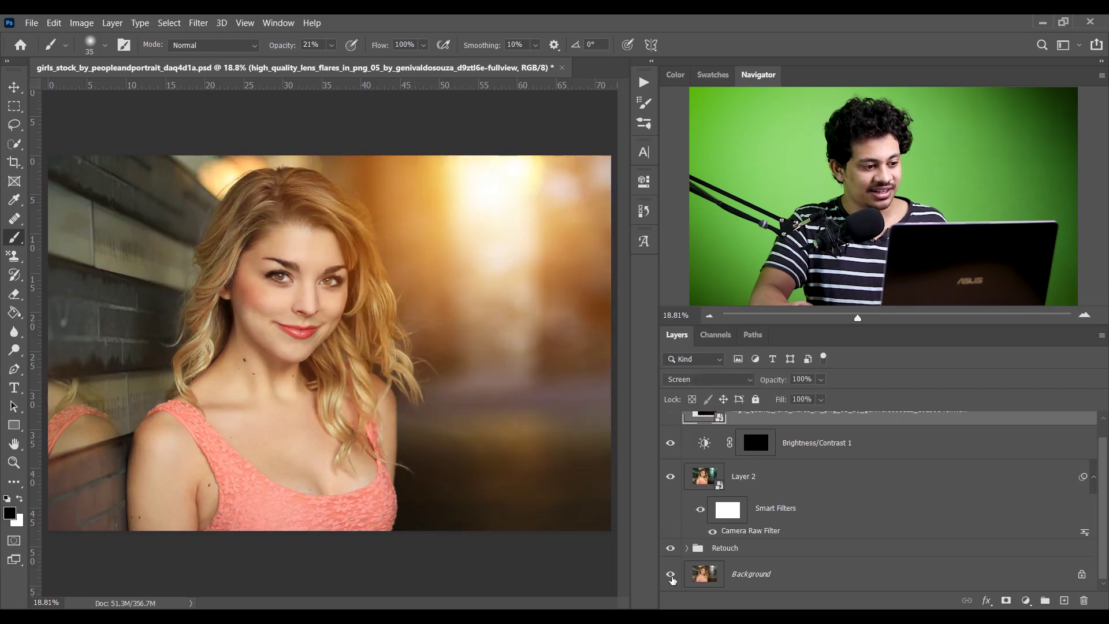
{"action": "left_click", "coordinate": [671, 576], "text": "alt"}
{"action": "left_click", "coordinate": [671, 577], "text": "alt"}
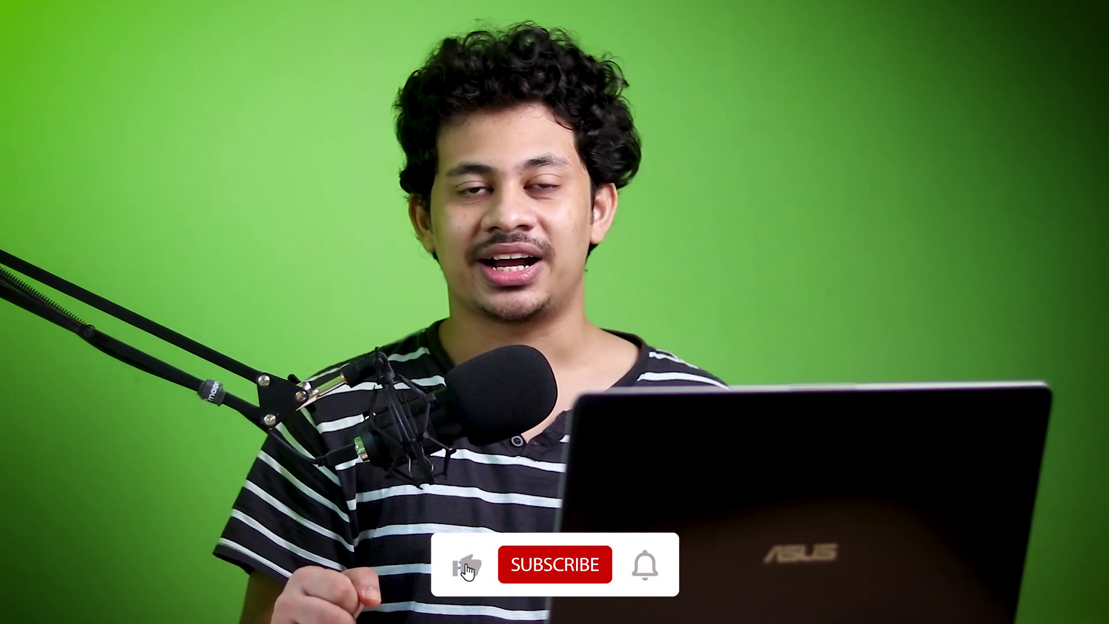